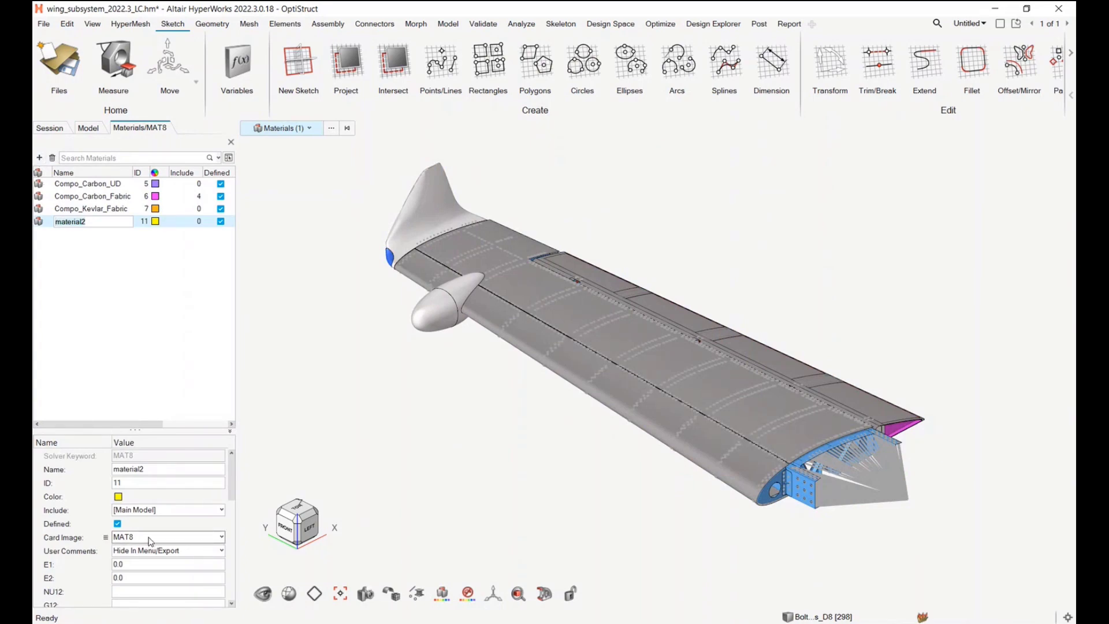
Step: Create seven additional MAT8 materials after material2, keeping their default names
click(145, 337)
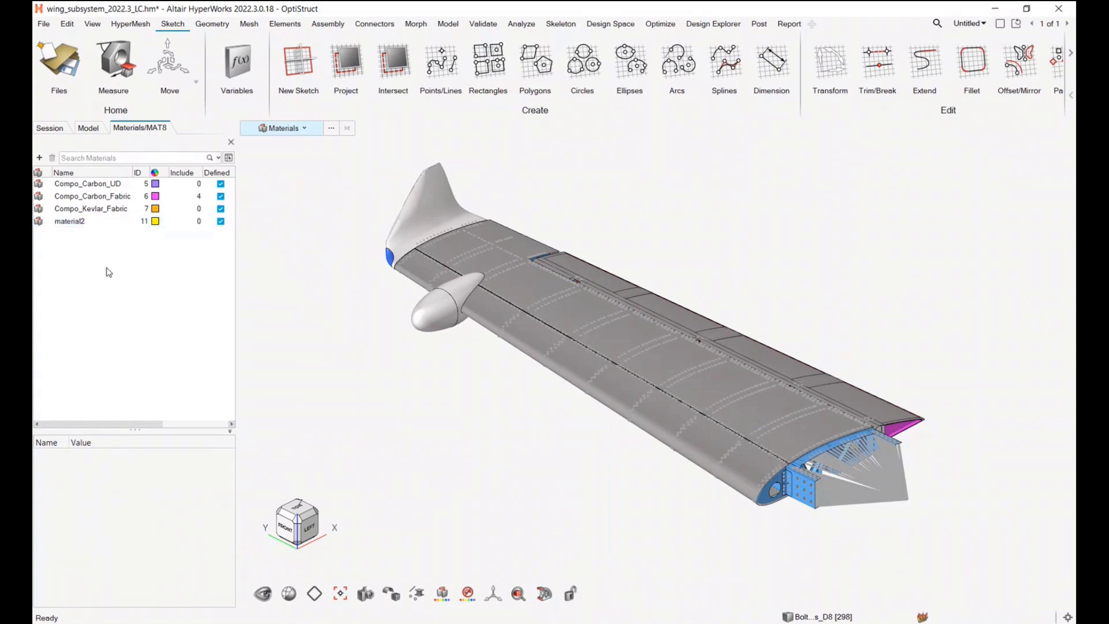
click(40, 158)
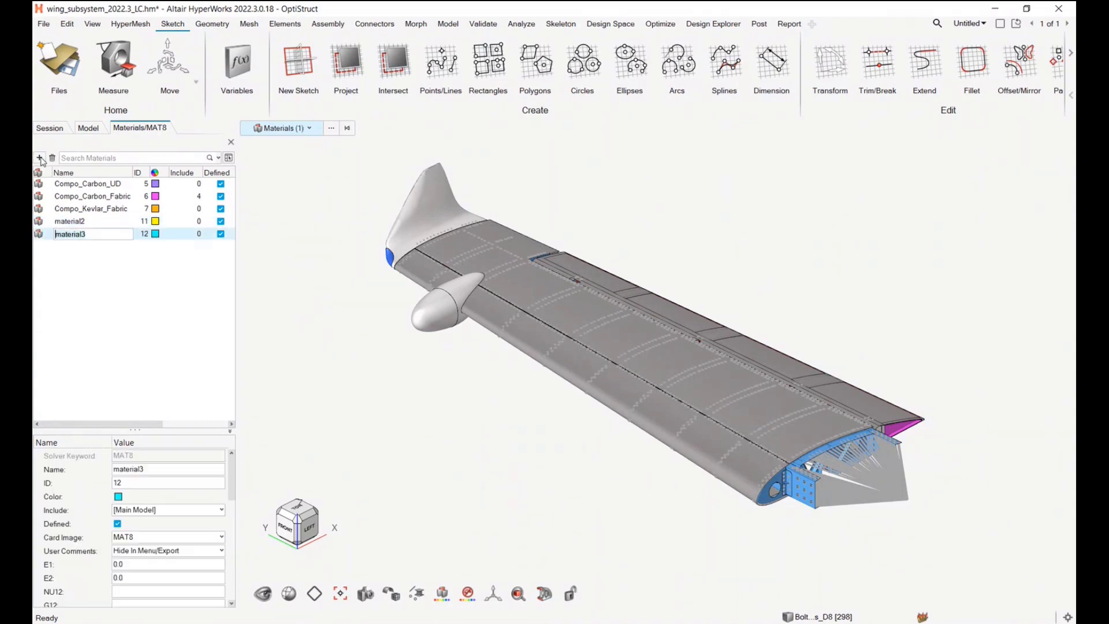
click(40, 158)
click(40, 158)
click(39, 159)
click(40, 159)
click(39, 158)
click(40, 158)
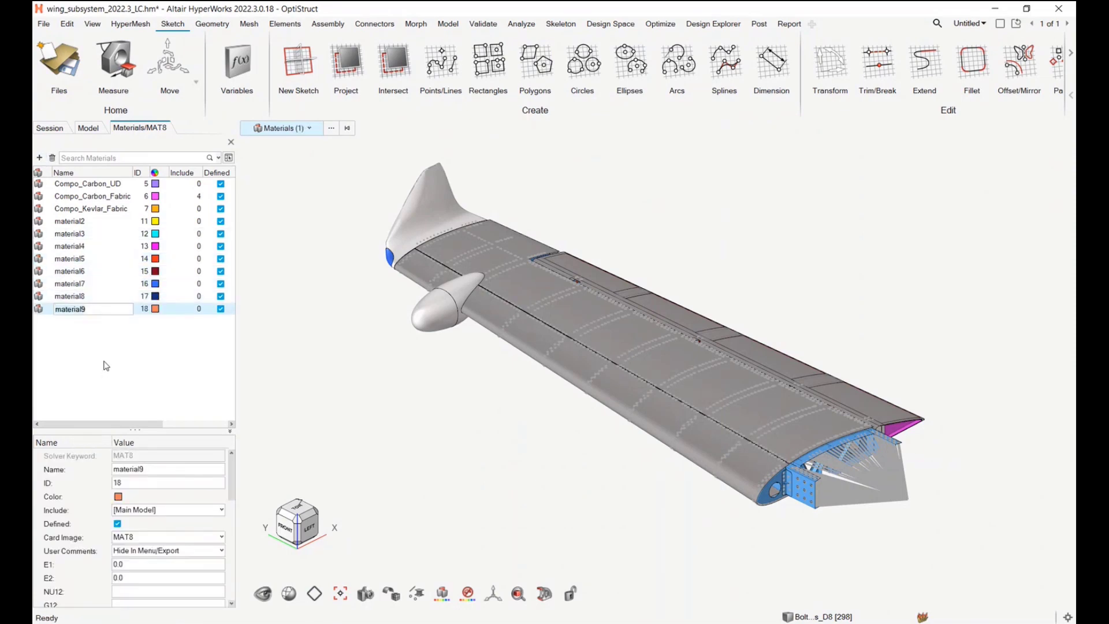
Step: Delete the seven materials from material3 to material9
drag(162, 362, 104, 234)
click(53, 158)
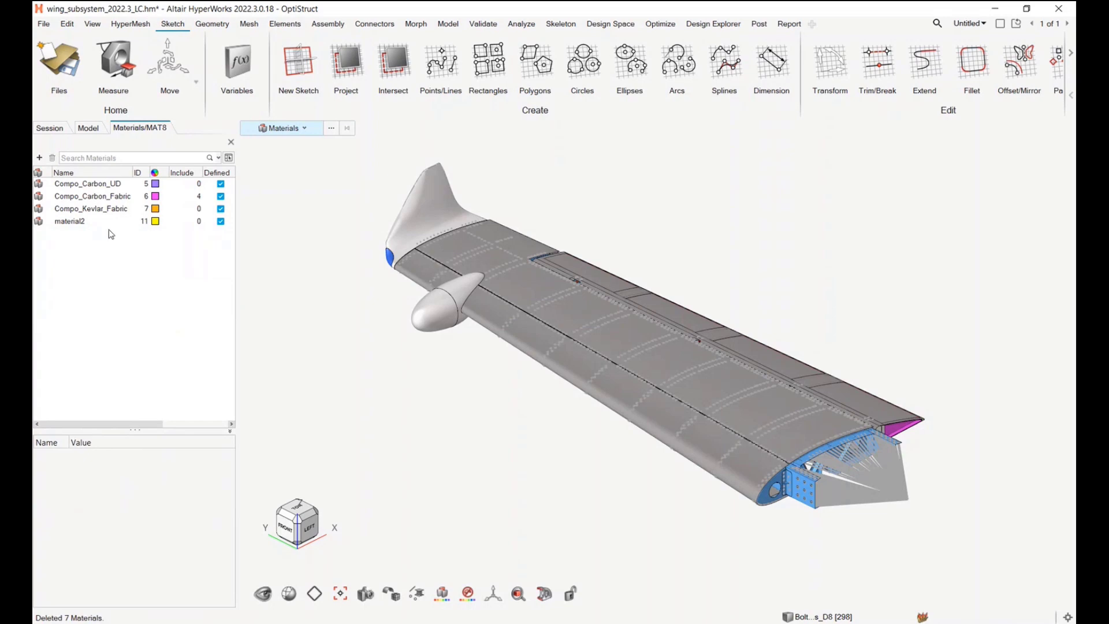
Step: List the model's load steps and widen the browser to give the columns more room
click(87, 127)
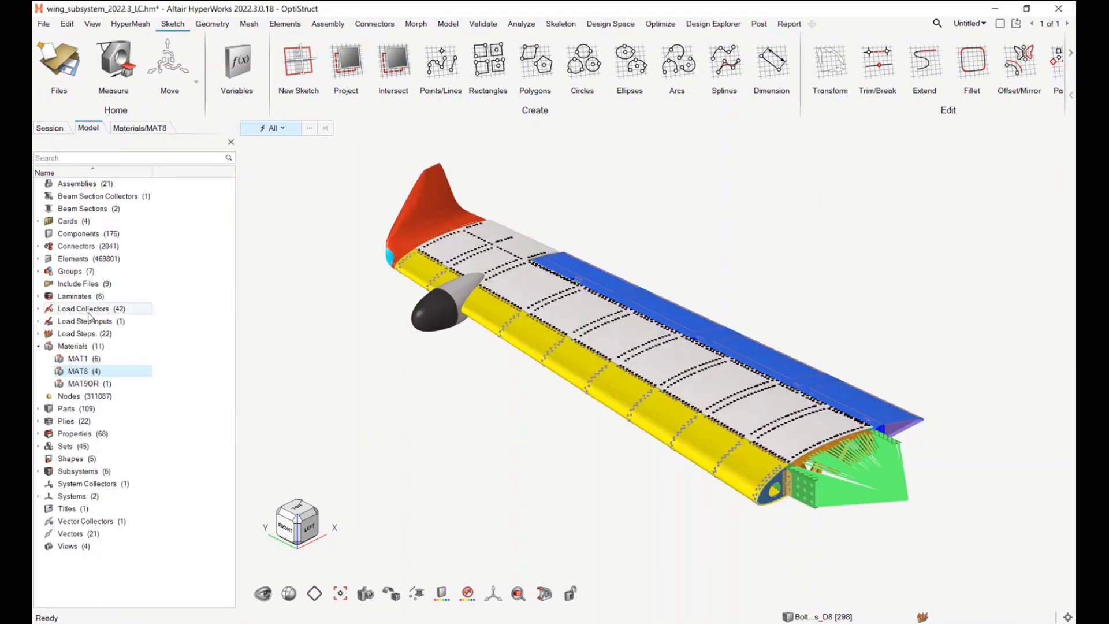
click(91, 334)
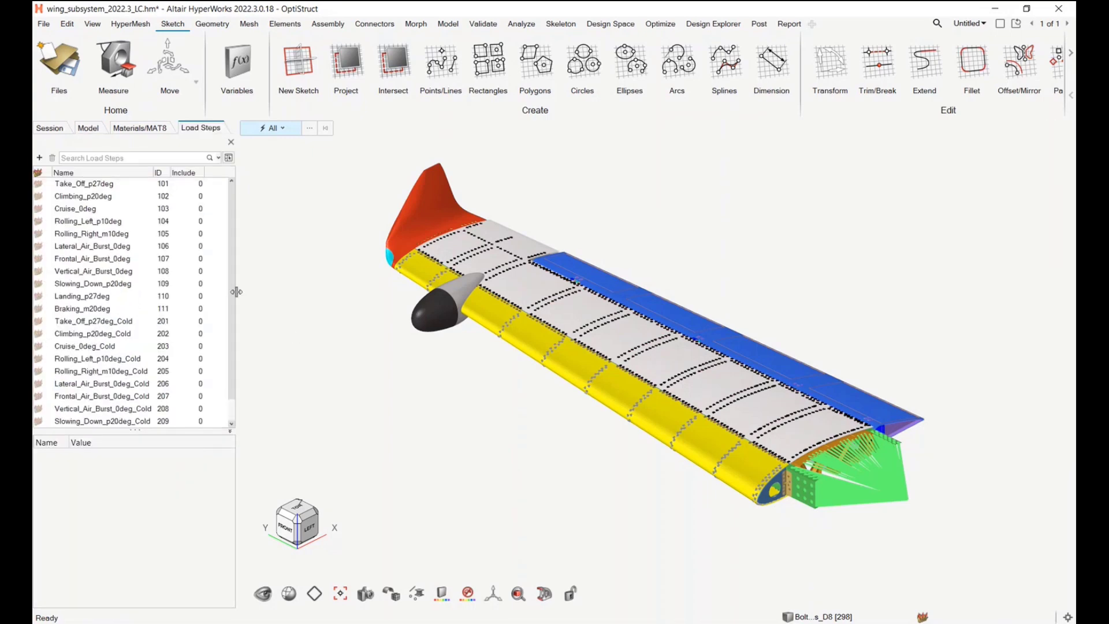
drag(273, 296, 366, 297)
Step: Try renaming load steps 101 to 111 by ID with the format [Name]_[ID], and undo the rename
drag(225, 311, 110, 191)
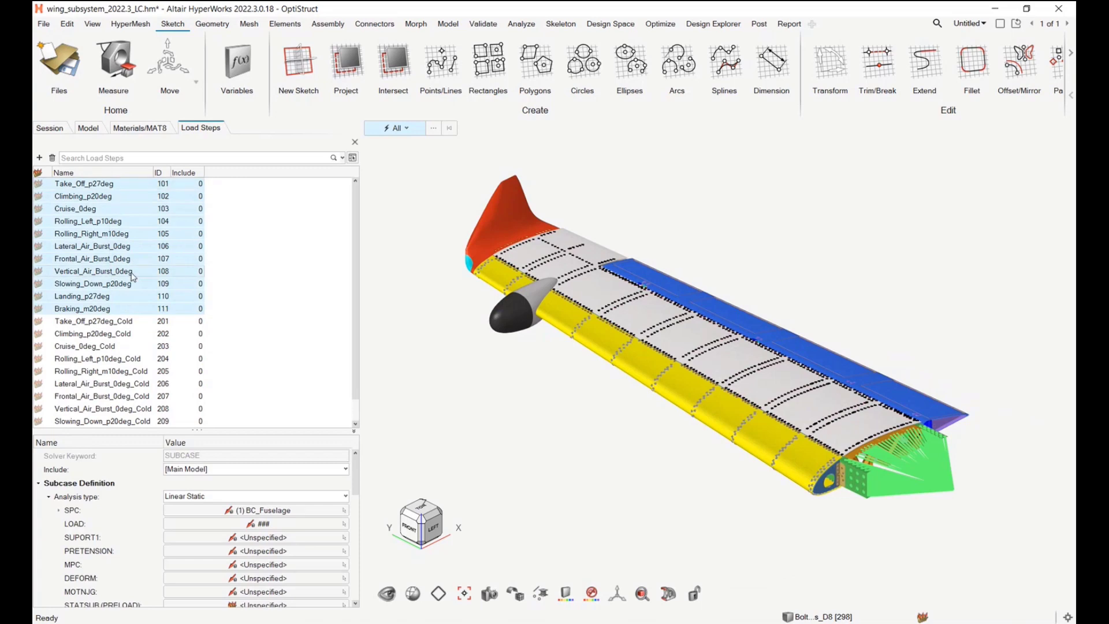
right_click(105, 194)
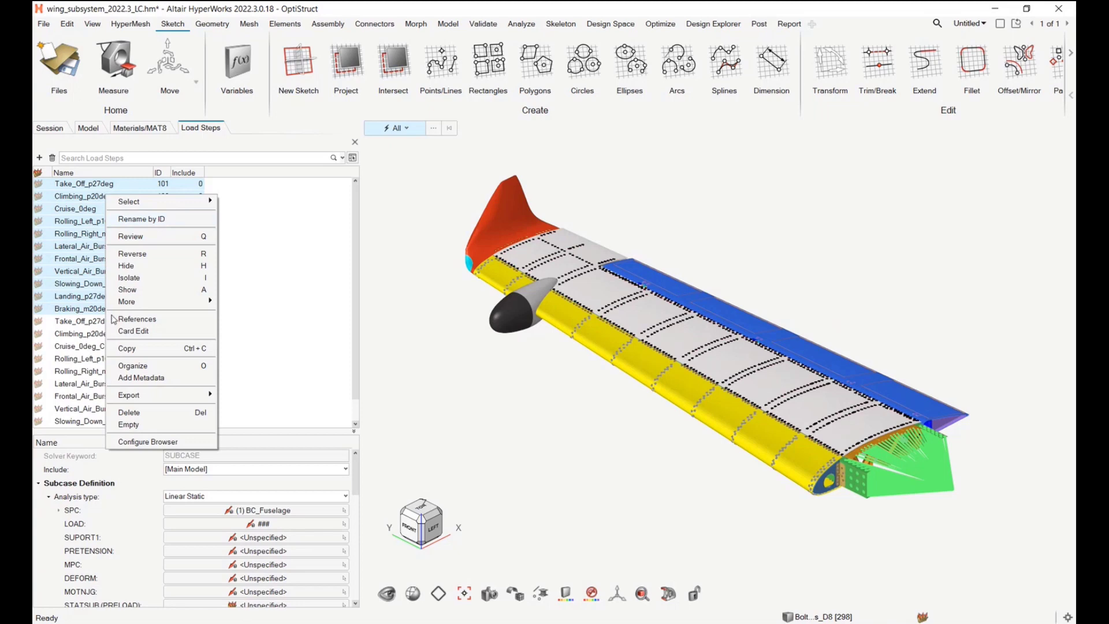
click(173, 220)
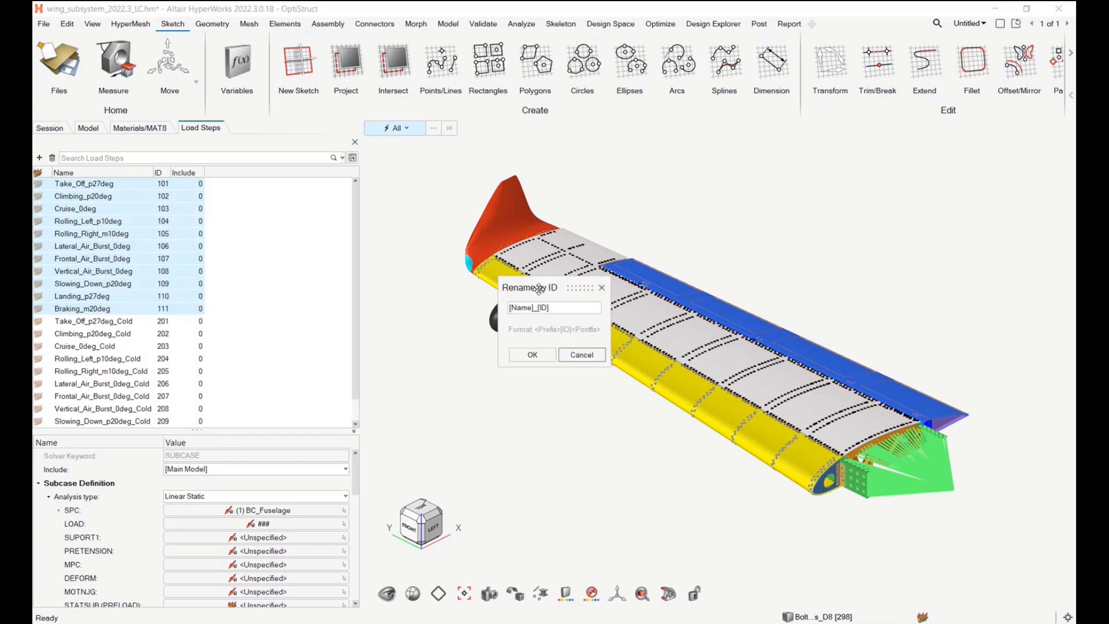
drag(538, 288, 508, 286)
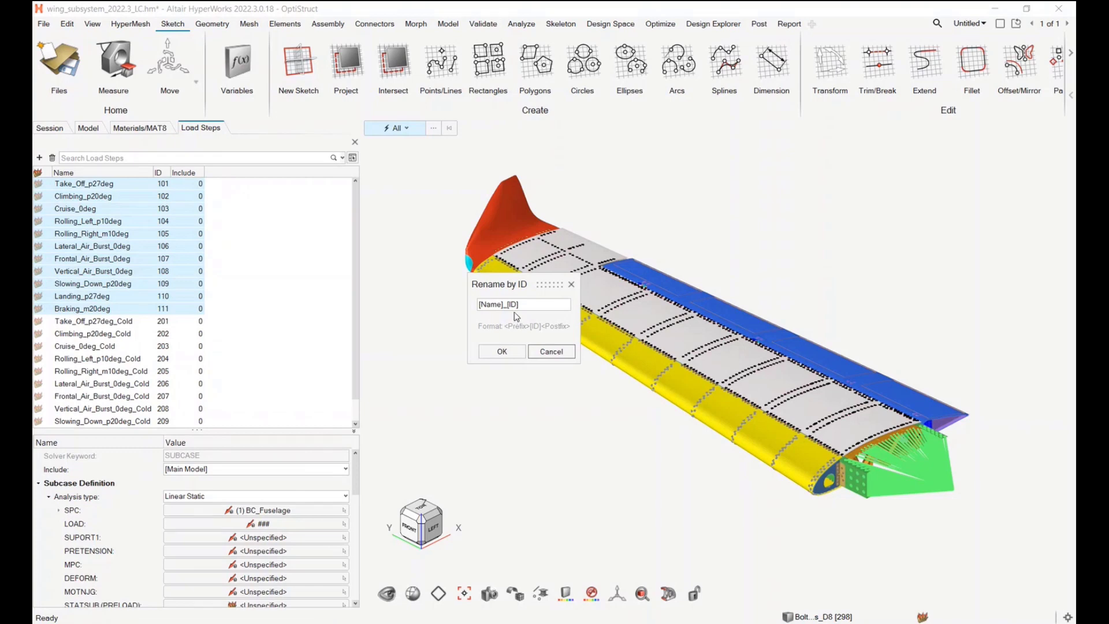
click(502, 351)
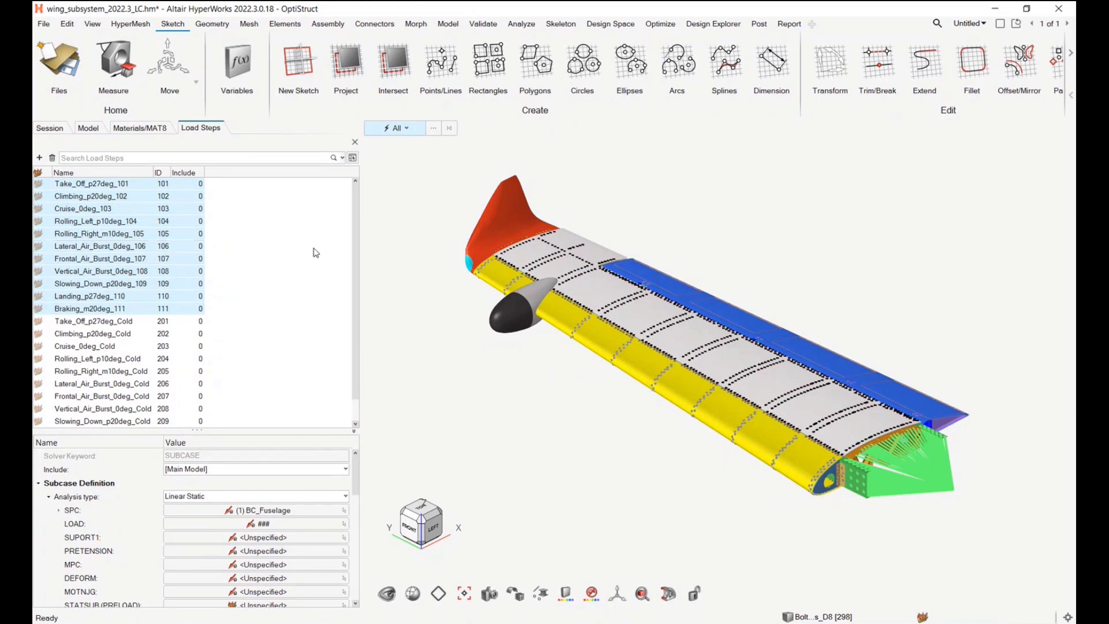
key(ctrl+z)
Step: Try renaming load steps 101 to 111 by ID with only [ID] as the format, and undo the rename
right_click(108, 220)
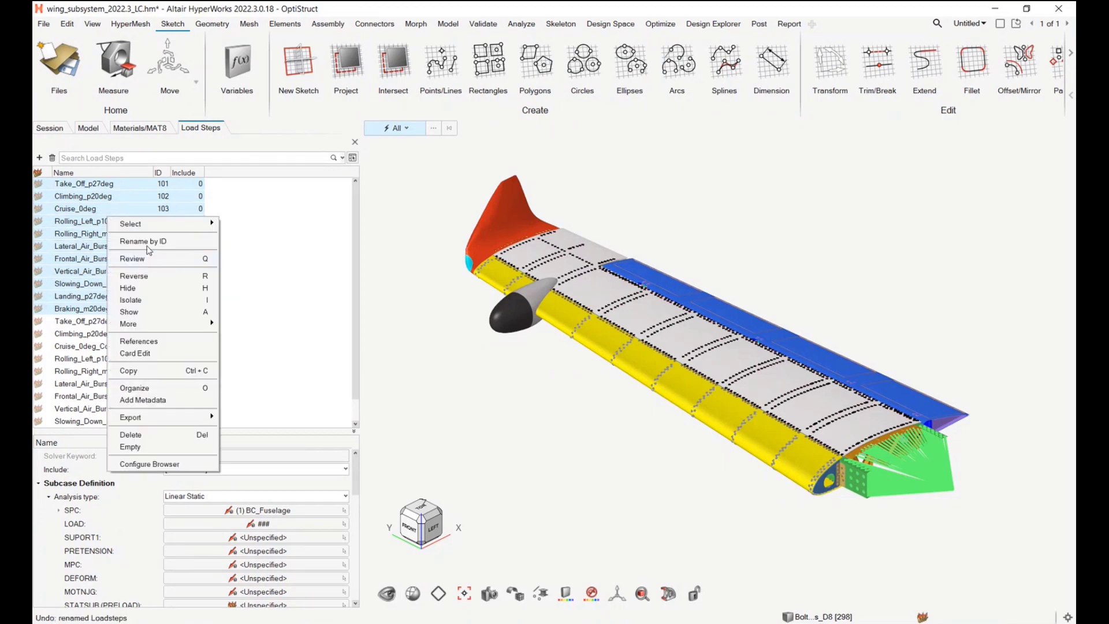
click(148, 246)
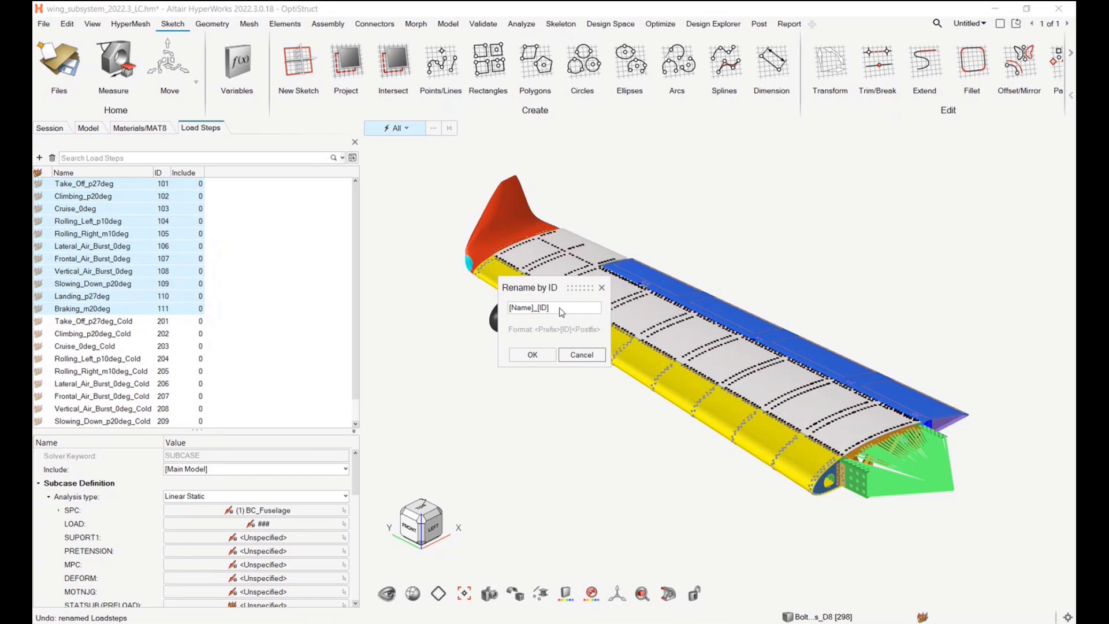
double_click(537, 306)
click(537, 308)
key(BackSpace)
key(BackSpace)
key(BackSpace)
key(BackSpace)
key(BackSpace)
key(BackSpace)
key(BackSpace)
click(533, 355)
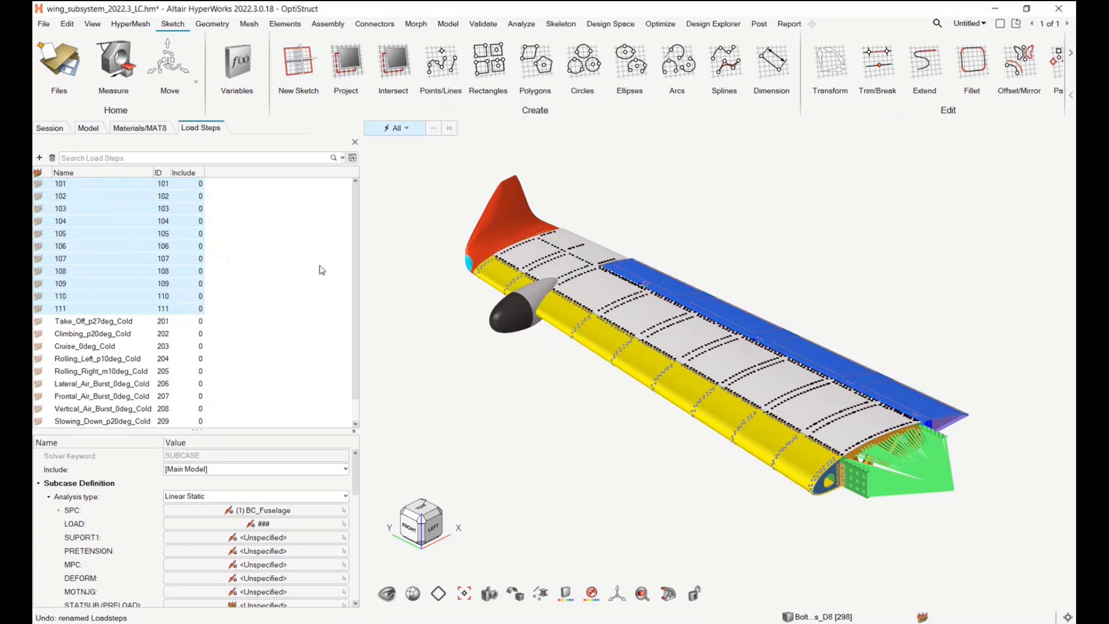
key(ctrl+z)
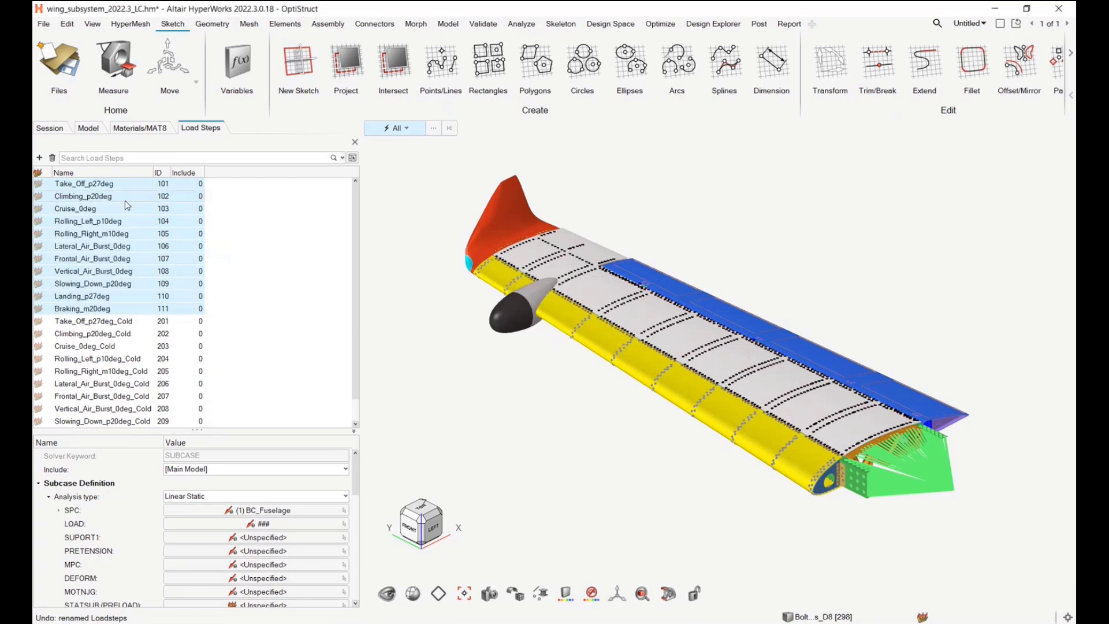
Step: Try renaming load steps 101 to 111 with the format [ID]_[Name], copying the format text for reuse, and undo the rename
right_click(125, 200)
click(173, 225)
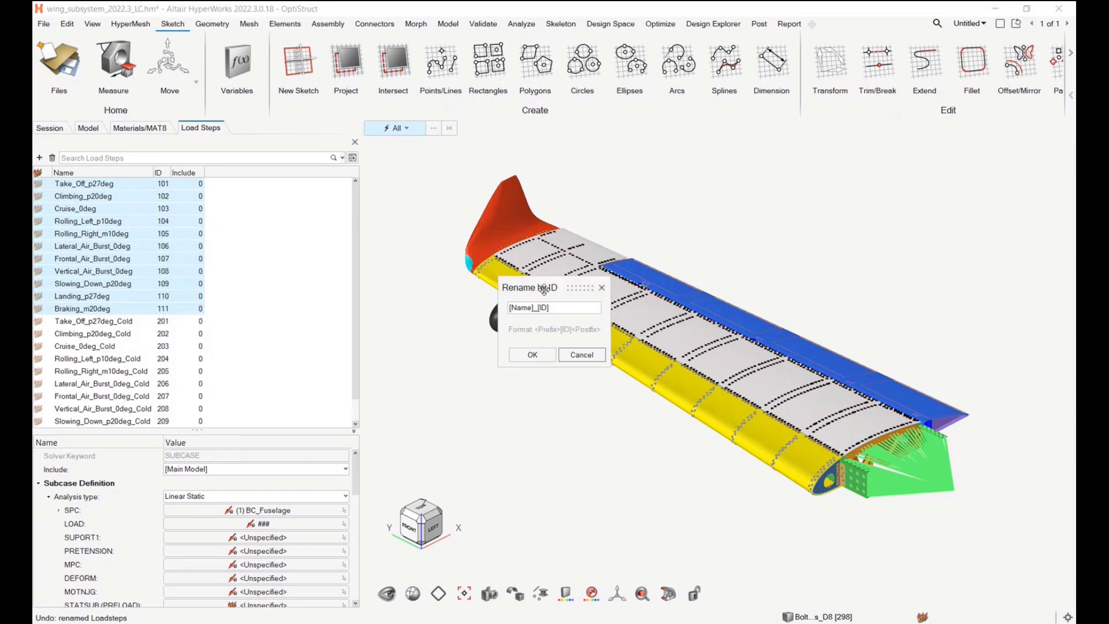
click(536, 310)
click(537, 309)
double_click(538, 312)
text([ID]_[Name)
key(shift+End)
key(ctrl+c)
click(567, 308)
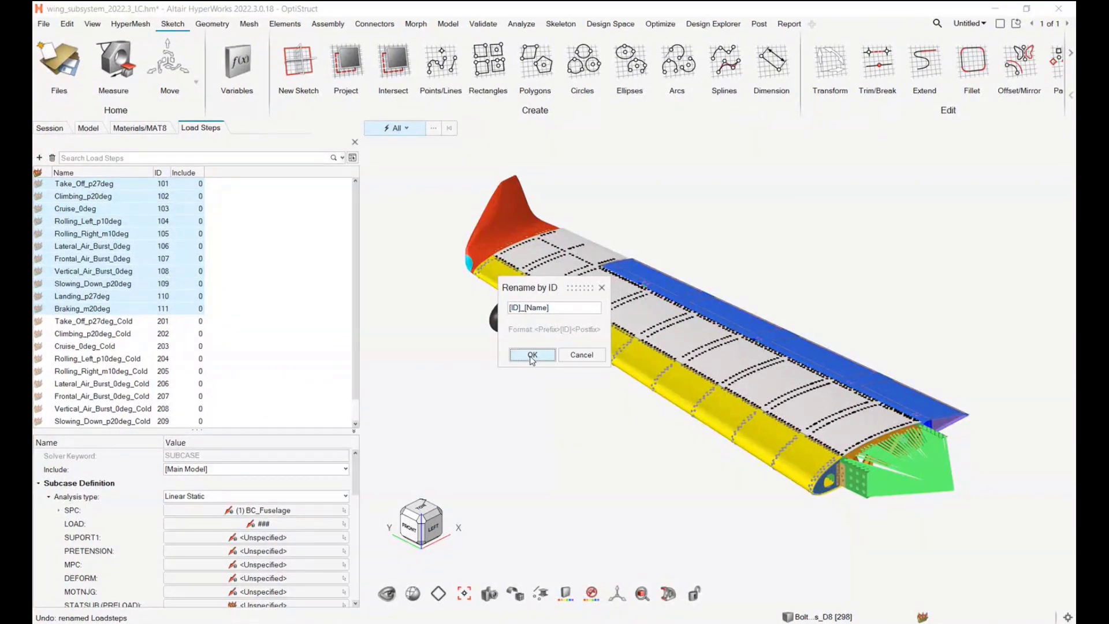
click(532, 356)
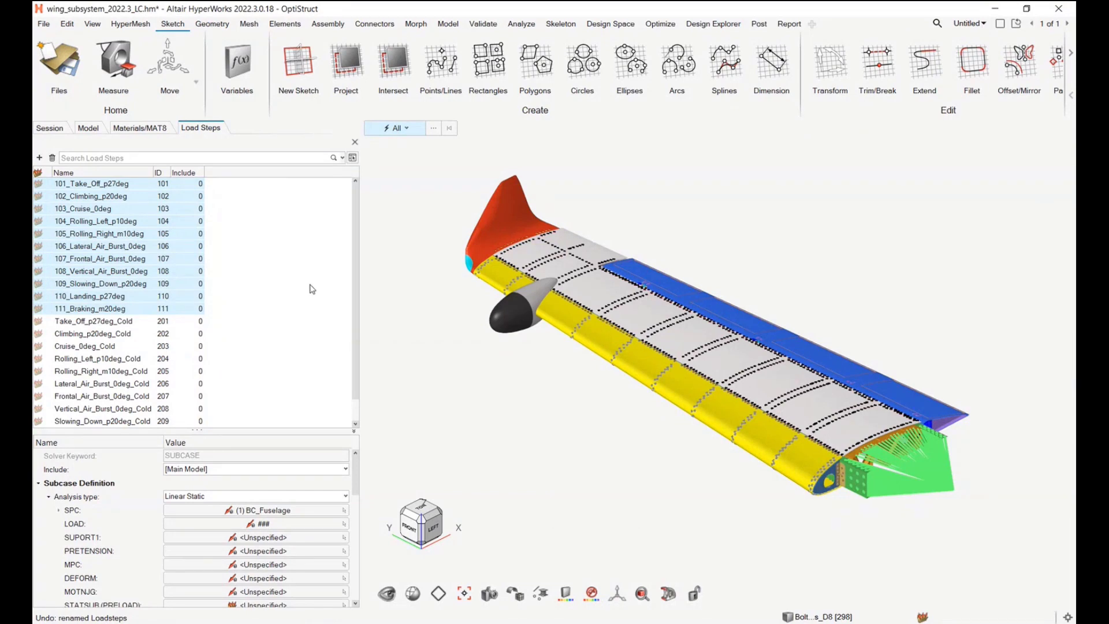
key(ctrl+z)
Step: Try renaming load steps 101 to 111 by ID with the format LC[ID]_[Name], and undo the rename
right_click(119, 230)
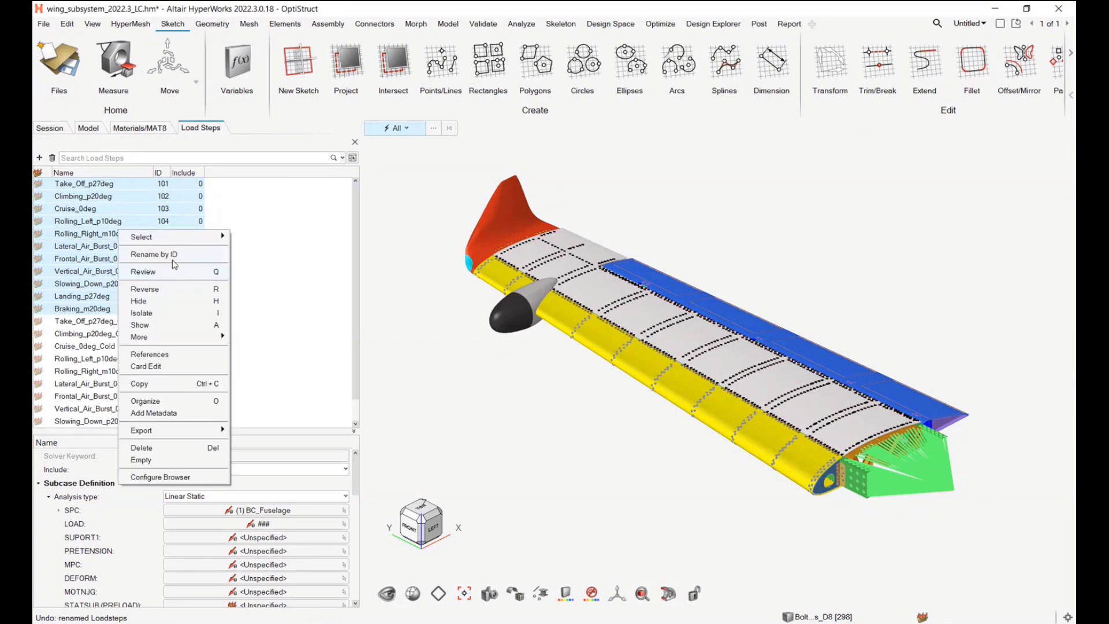
click(175, 260)
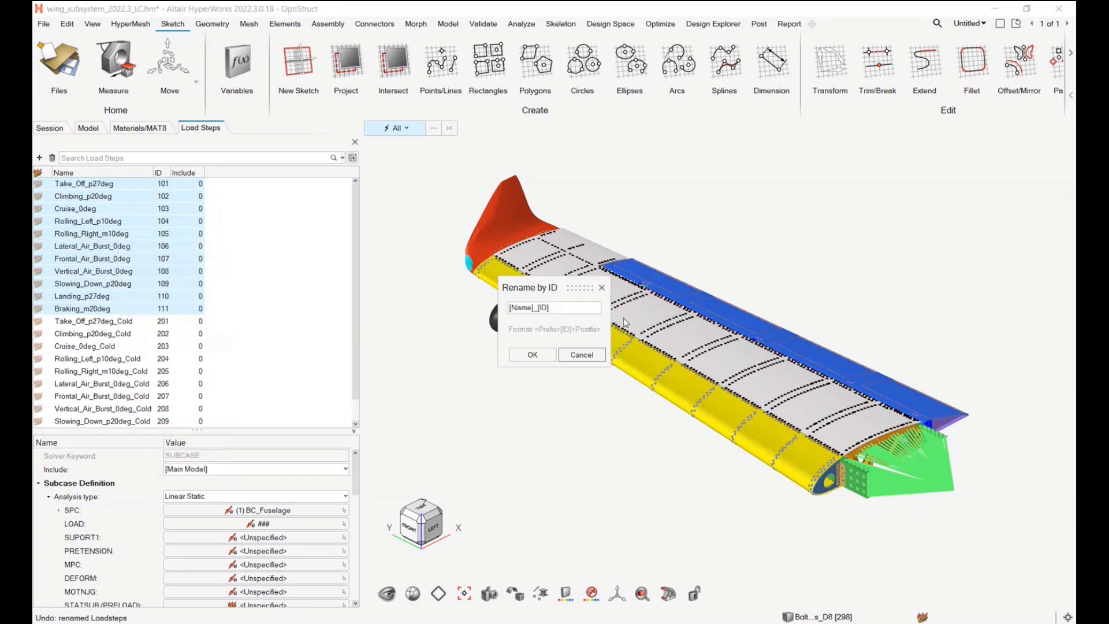
triple_click(558, 310)
key(BackSpace)
text(LC)
key(ctrl+v)
click(532, 354)
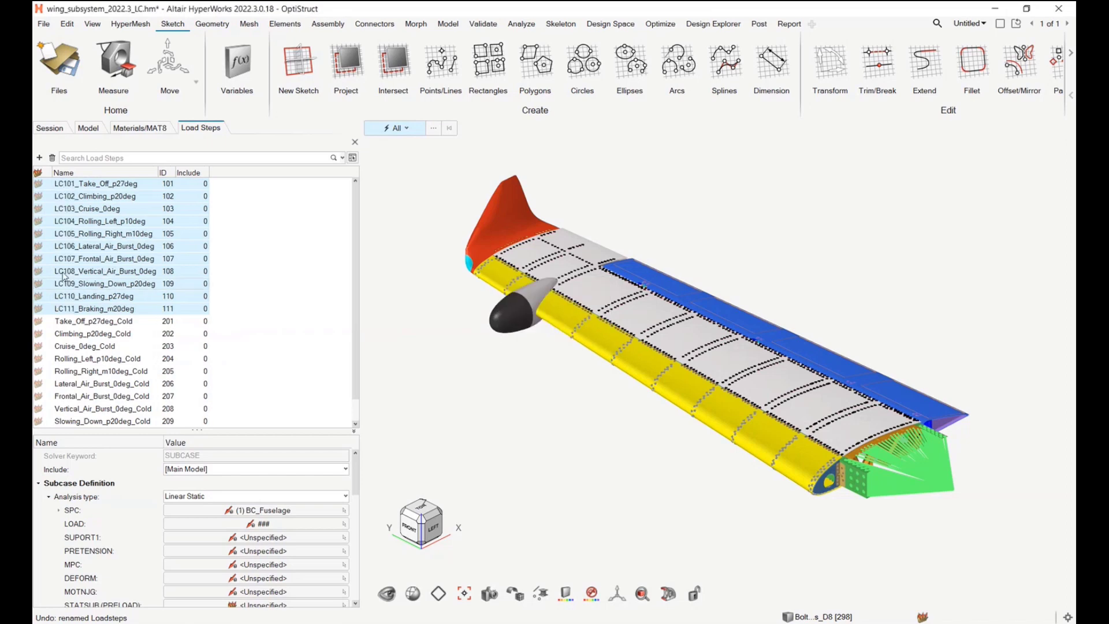
key(ctrl+z)
Step: Rename load steps 101 to 111 by ID with the format LC[ID]_[Name]_Hot
right_click(101, 244)
click(140, 271)
double_click(564, 311)
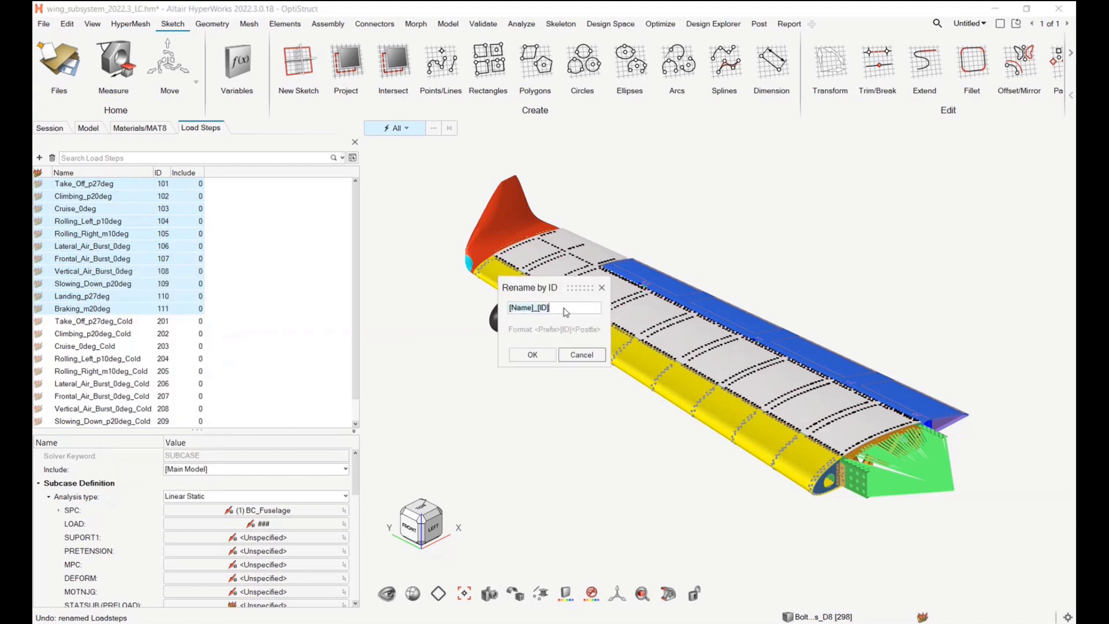
text(LC)
key(ctrl+v)
text(_Ho)
click(532, 355)
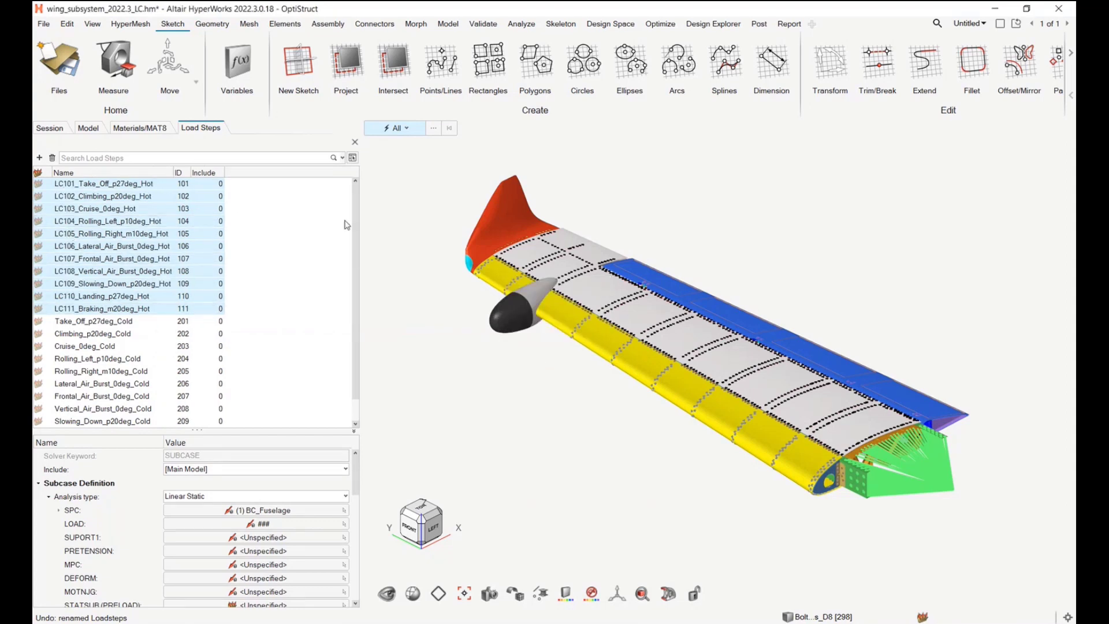
Step: Rename the cold load steps 201 to 211 by ID with the format lc[ID]_[Name], and clear the selection
drag(356, 230, 360, 370)
drag(243, 420, 87, 297)
right_click(87, 297)
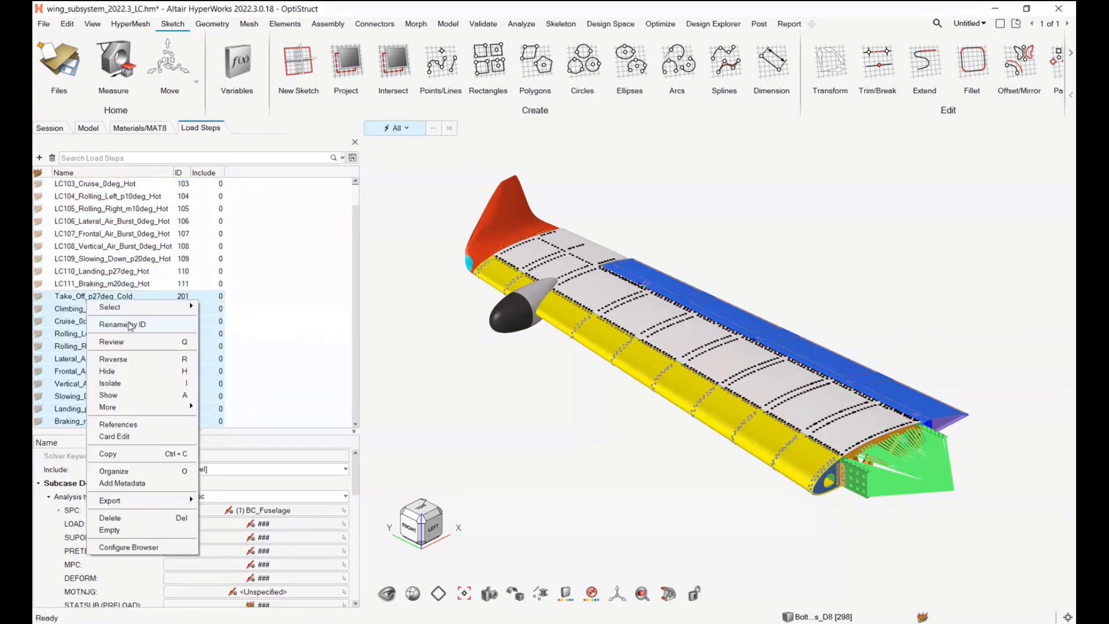
click(124, 324)
triple_click(569, 308)
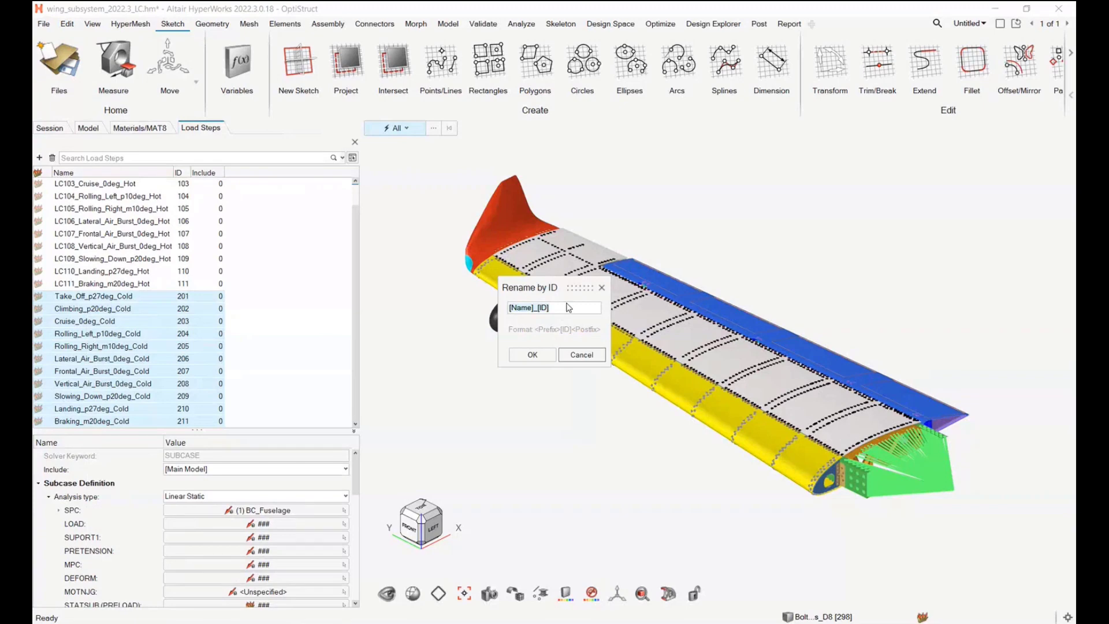
text(lc[ID]_[Name])
click(532, 354)
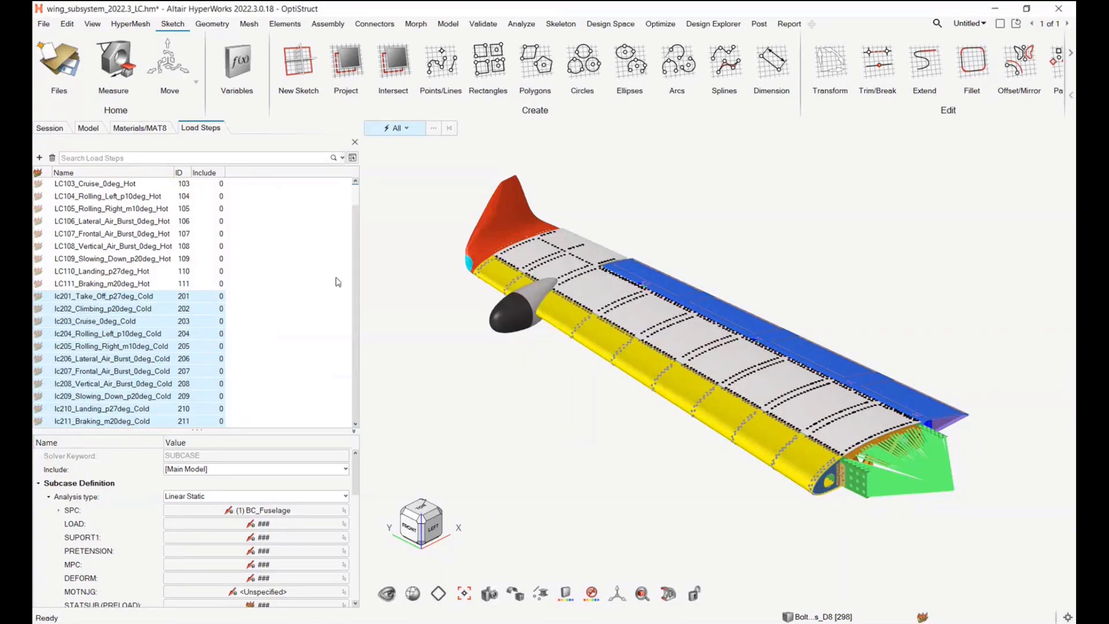
click(307, 315)
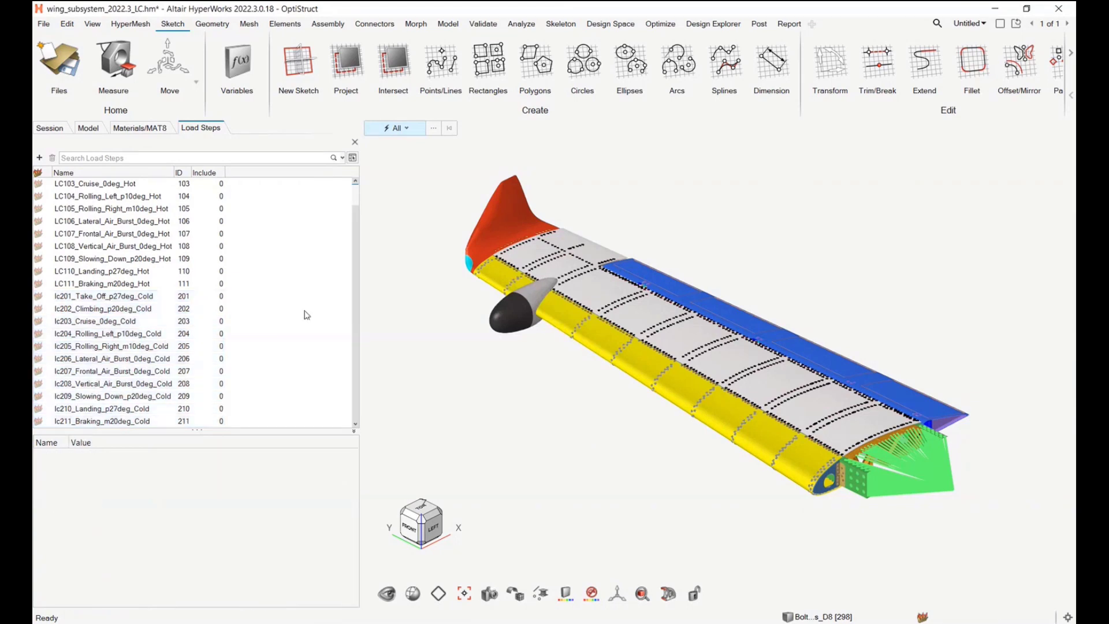
scroll(309, 313, up, 1)
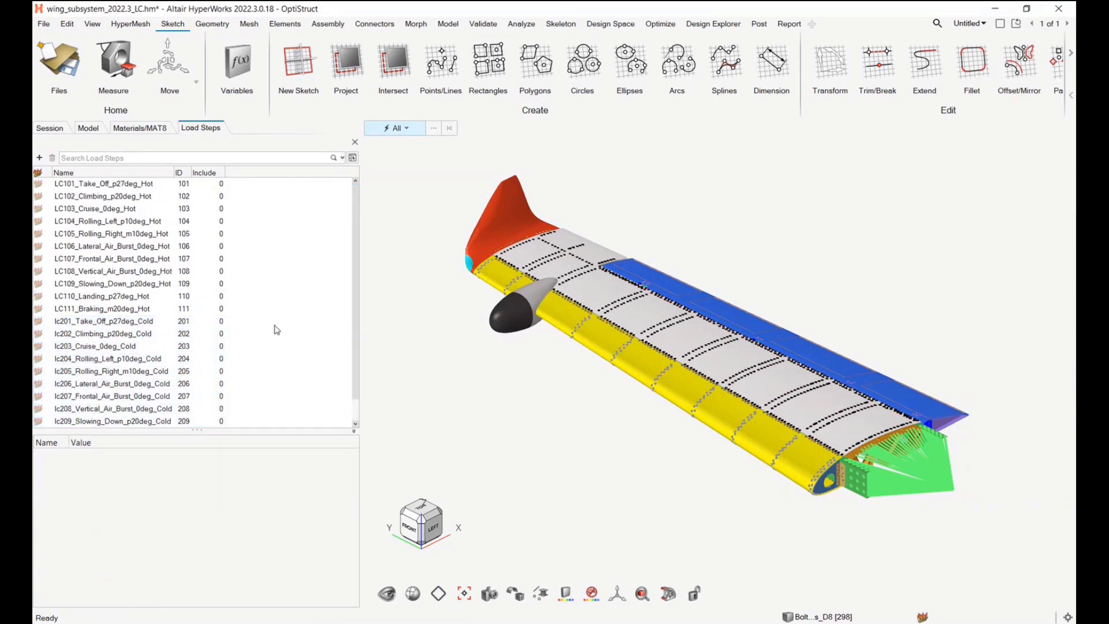
Step: Return to the MAT8 materials list and look at the Rename by ID option for all four materials without applying it
click(143, 128)
drag(95, 245, 88, 184)
right_click(85, 200)
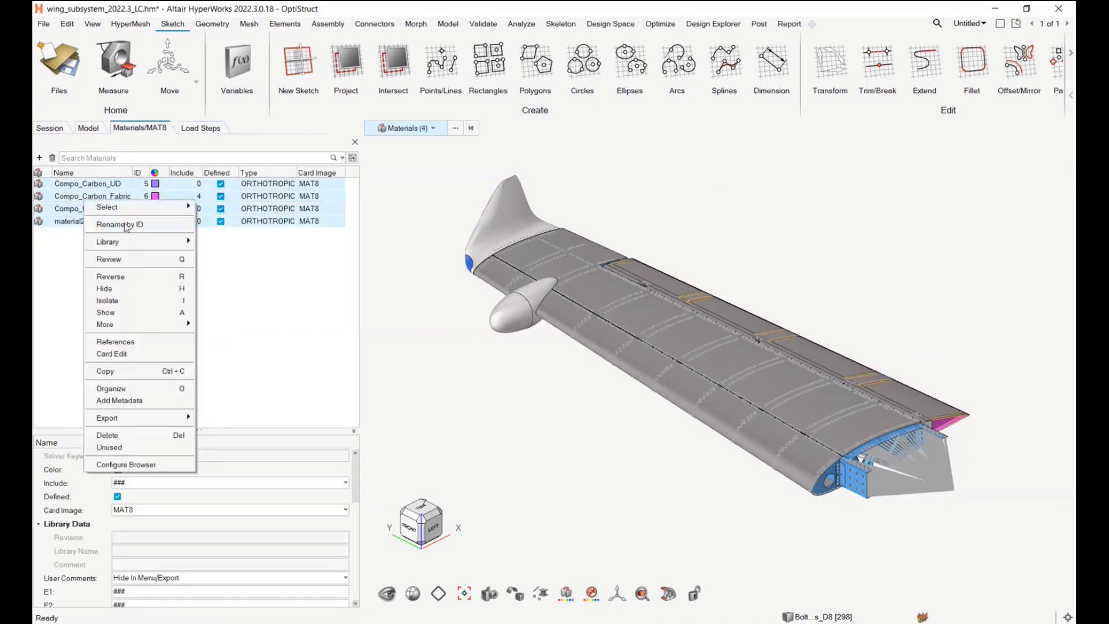
click(240, 279)
click(239, 279)
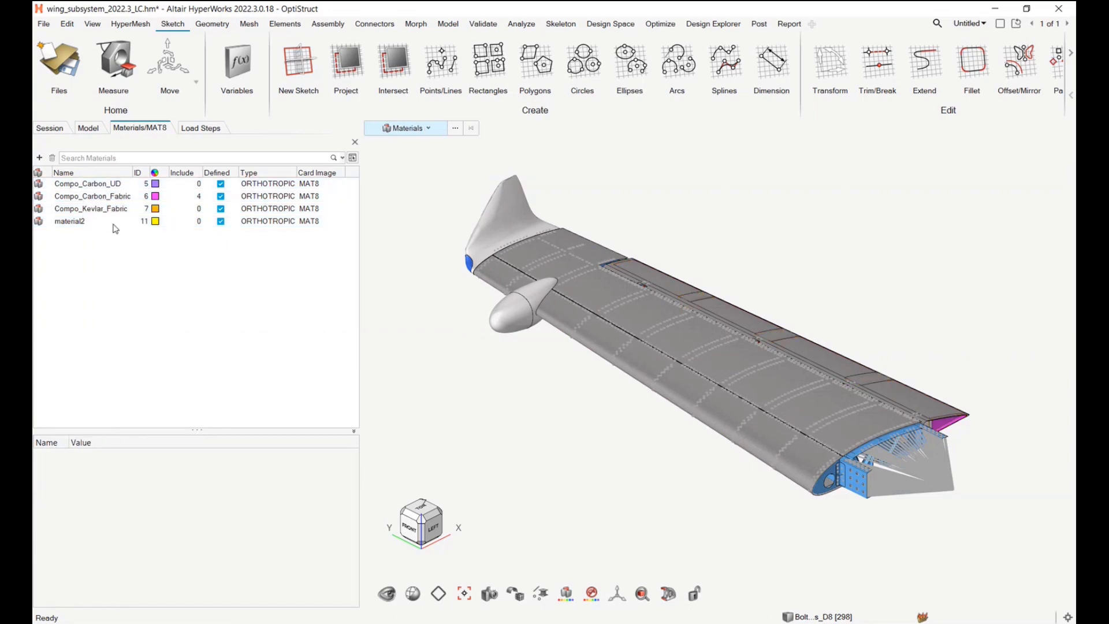
Step: Add Bool metadata named Encrypted to the Compo_Carbon_UD material with its value enabled
click(87, 187)
right_click(87, 187)
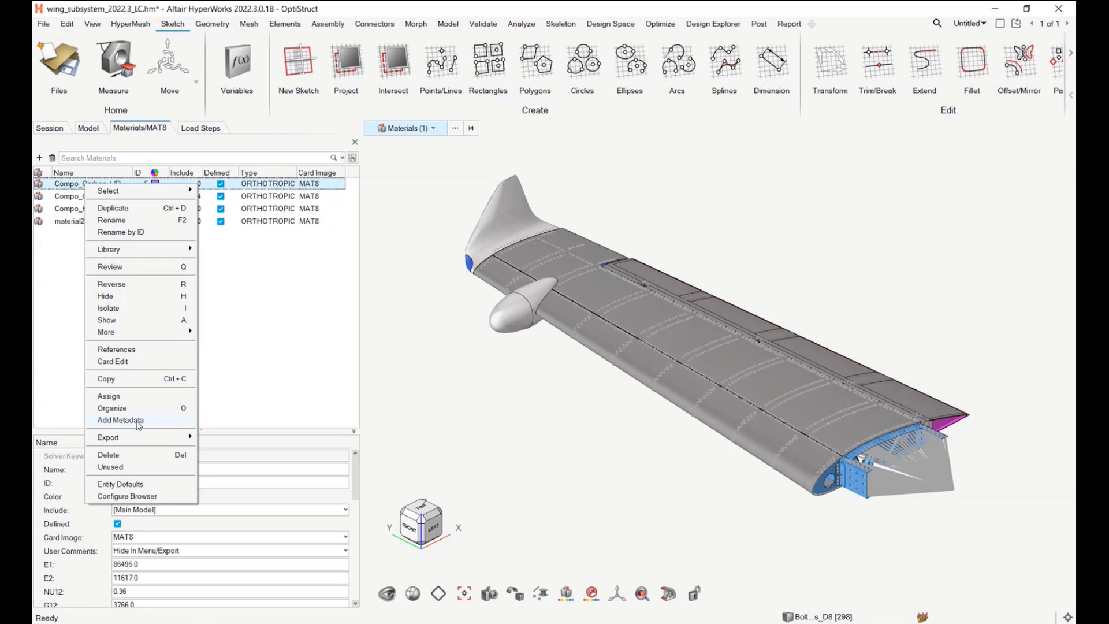
click(139, 425)
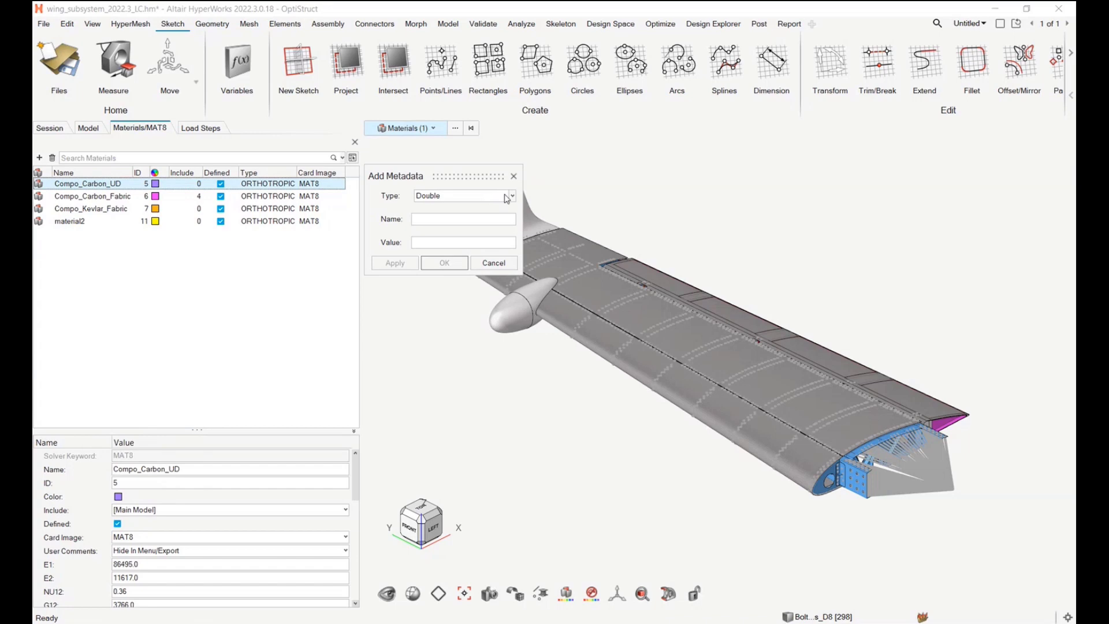
click(511, 196)
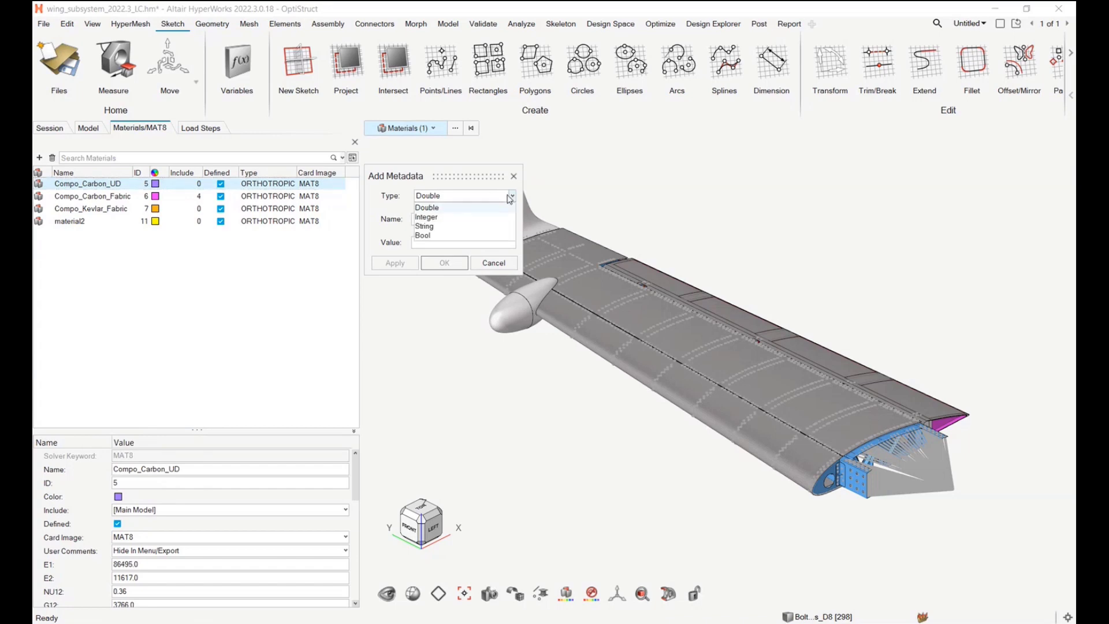
click(427, 237)
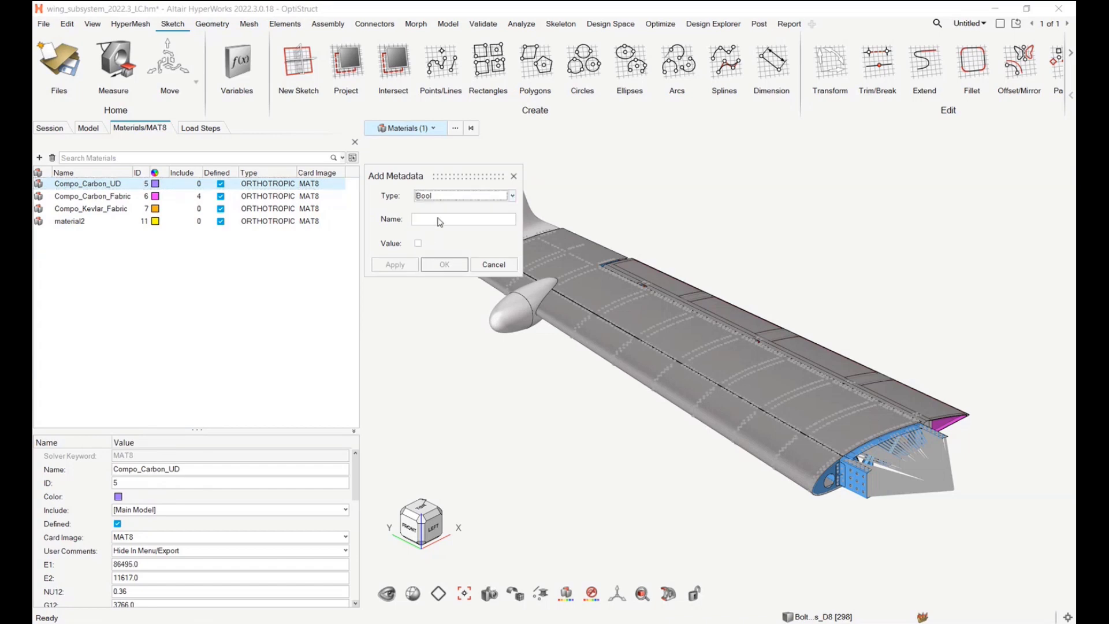
click(438, 221)
text(Encrypted)
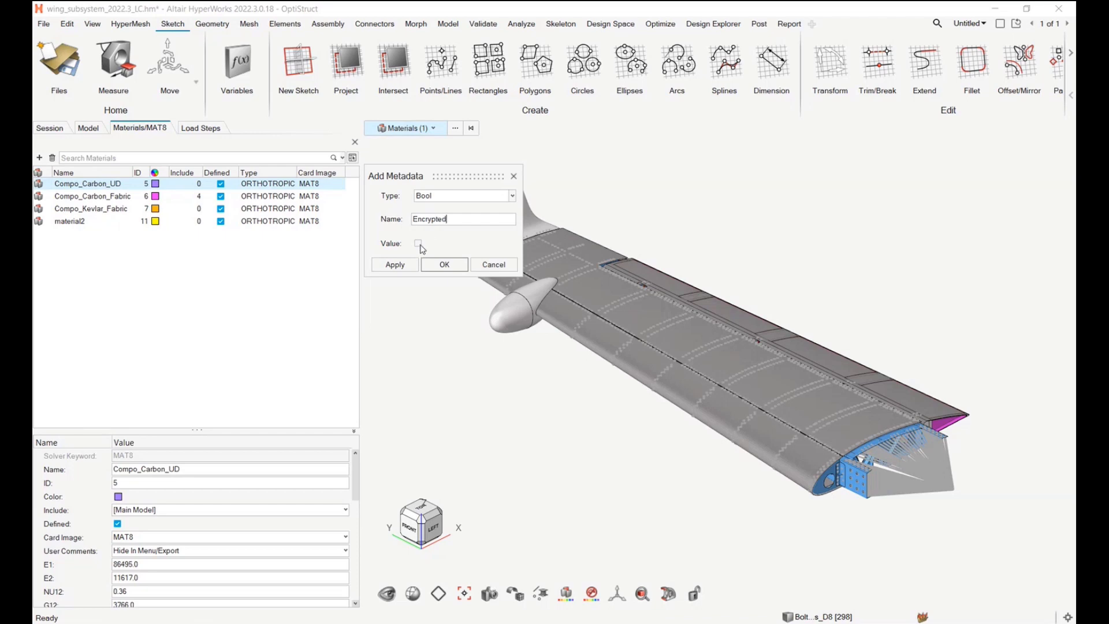
click(419, 244)
click(419, 244)
click(442, 265)
Step: Add the Encrypted metadata of Compo_Carbon_UD as a column in the materials list and widen the browser to show it
drag(355, 495, 359, 600)
click(43, 593)
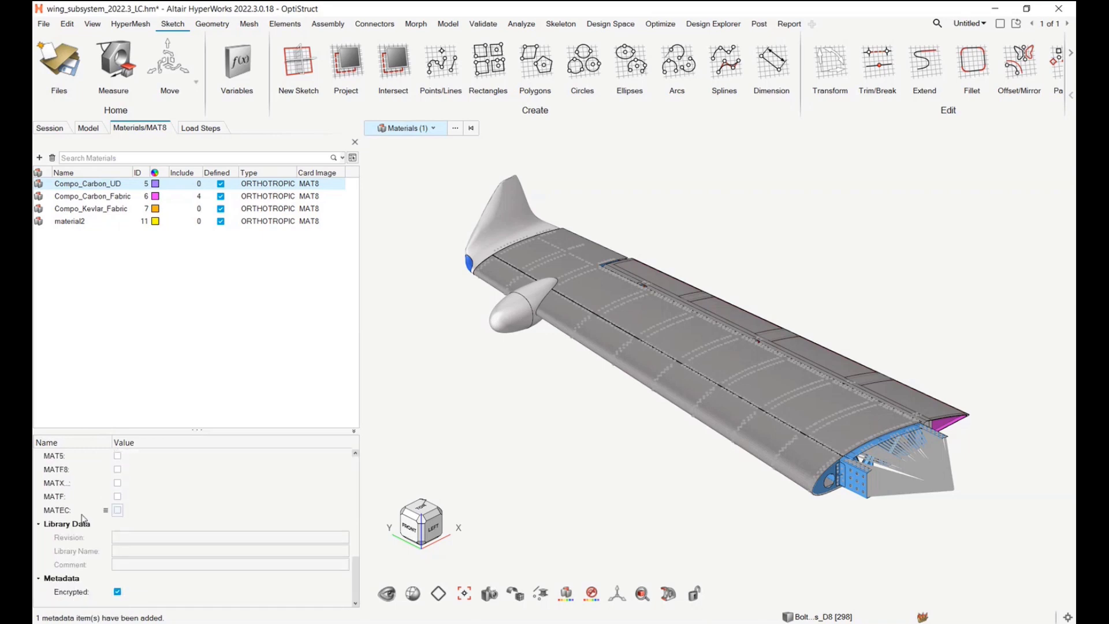
right_click(86, 588)
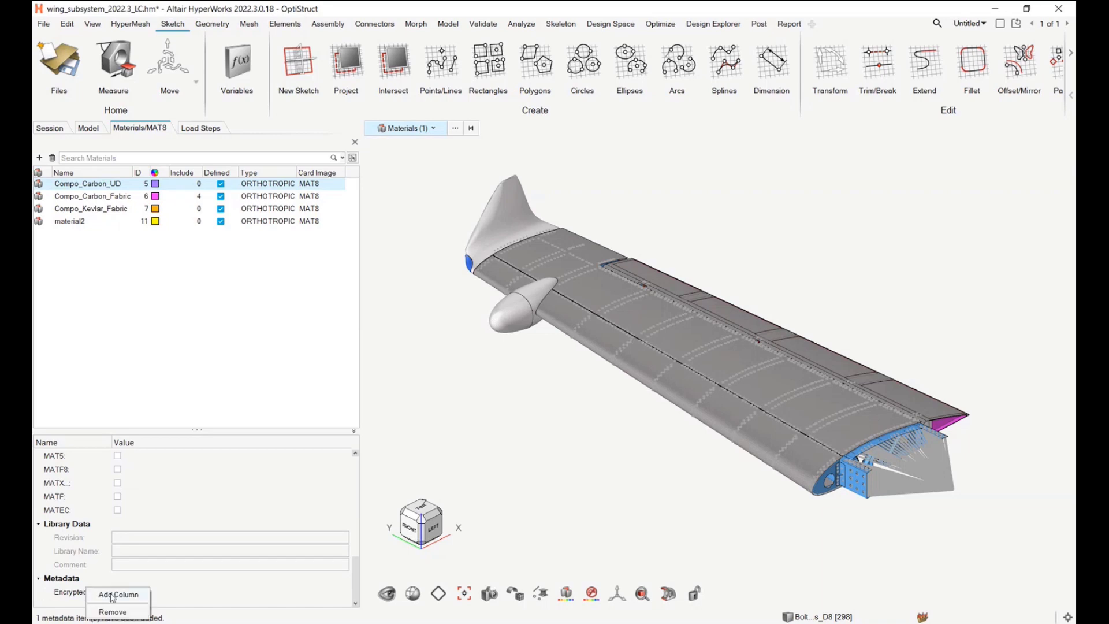
click(111, 596)
drag(359, 306, 399, 310)
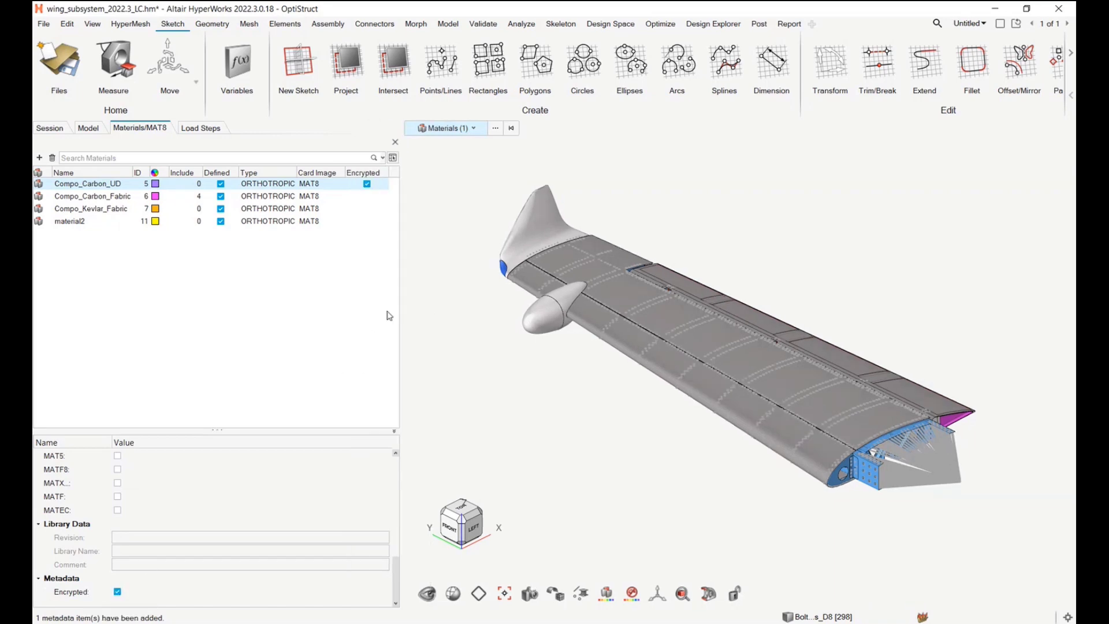
Step: Attach the Encrypted metadata to Compo_Carbon_Fabric and Compo_Kevlar_Fabric with its value off, and clear the selection
click(96, 197)
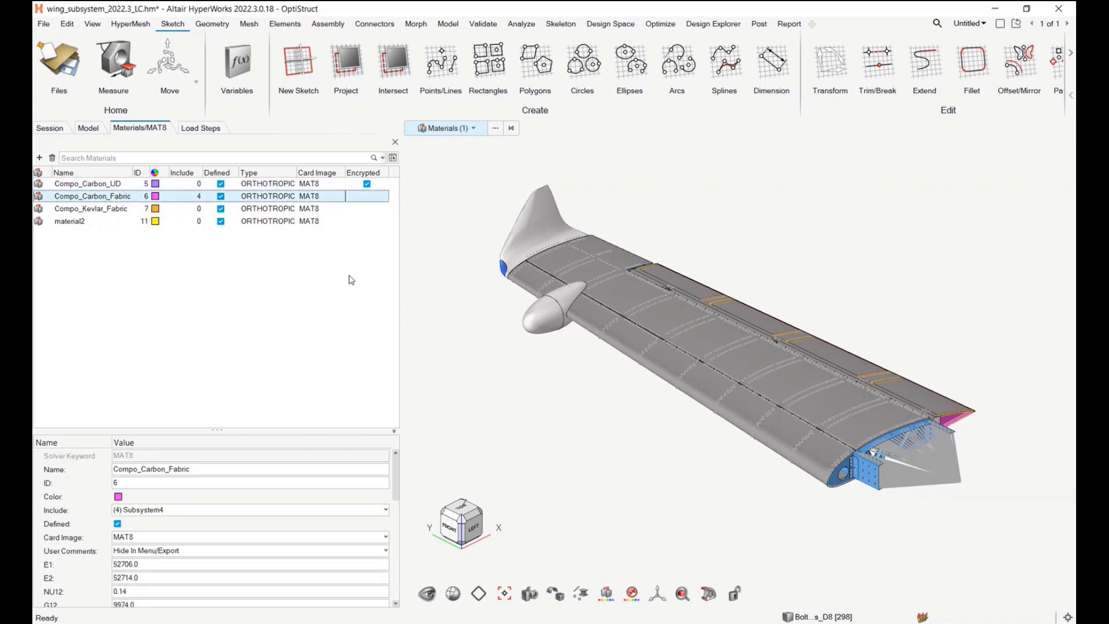
mouse_move(369, 198)
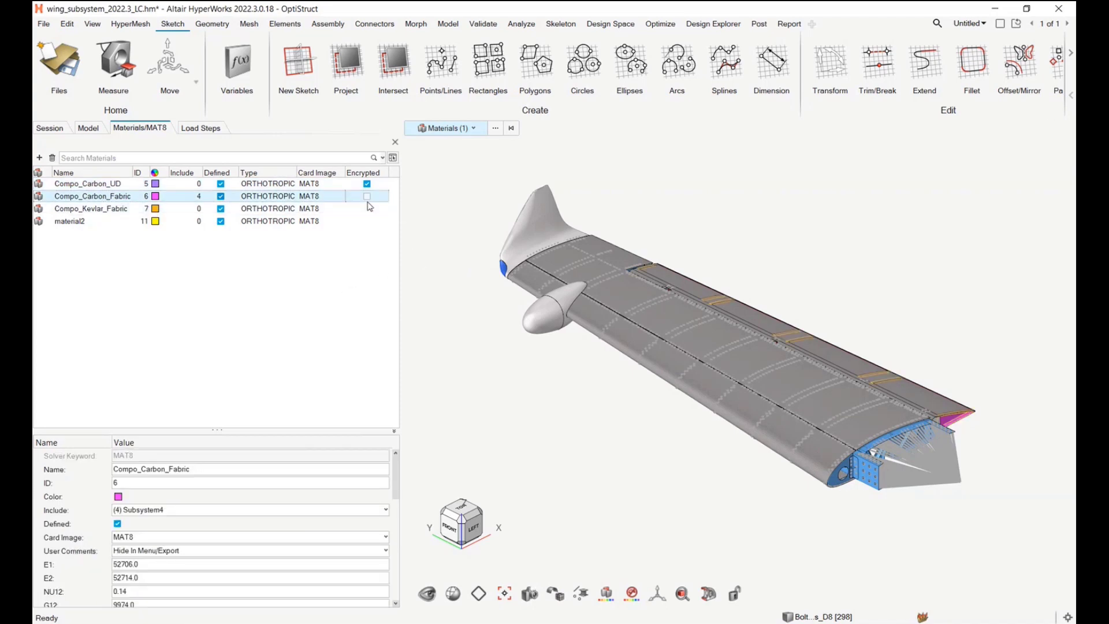
drag(395, 485, 394, 601)
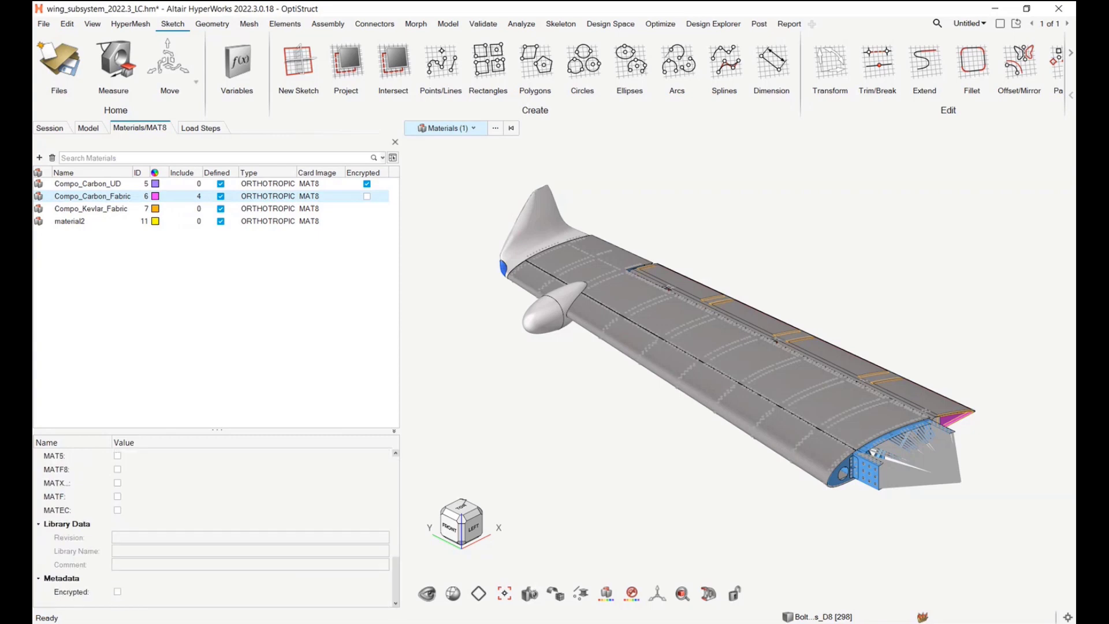
click(367, 197)
click(366, 198)
click(367, 208)
click(382, 287)
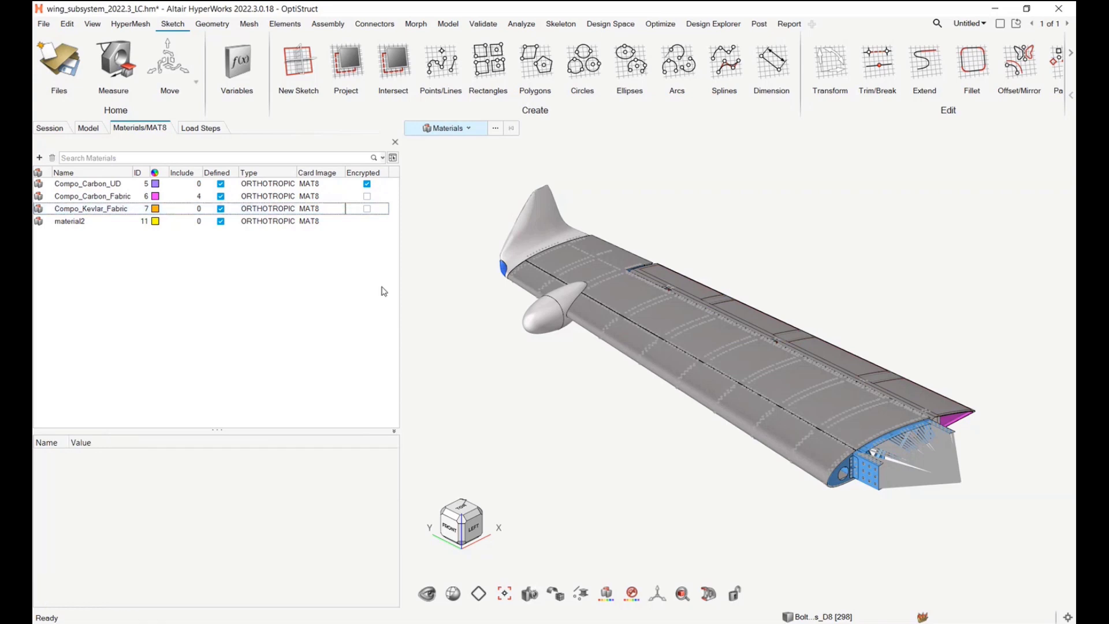
Step: In the browser preferences, enable showing entities in the model and subsystem browsers and disable Autoscroll browser
click(97, 198)
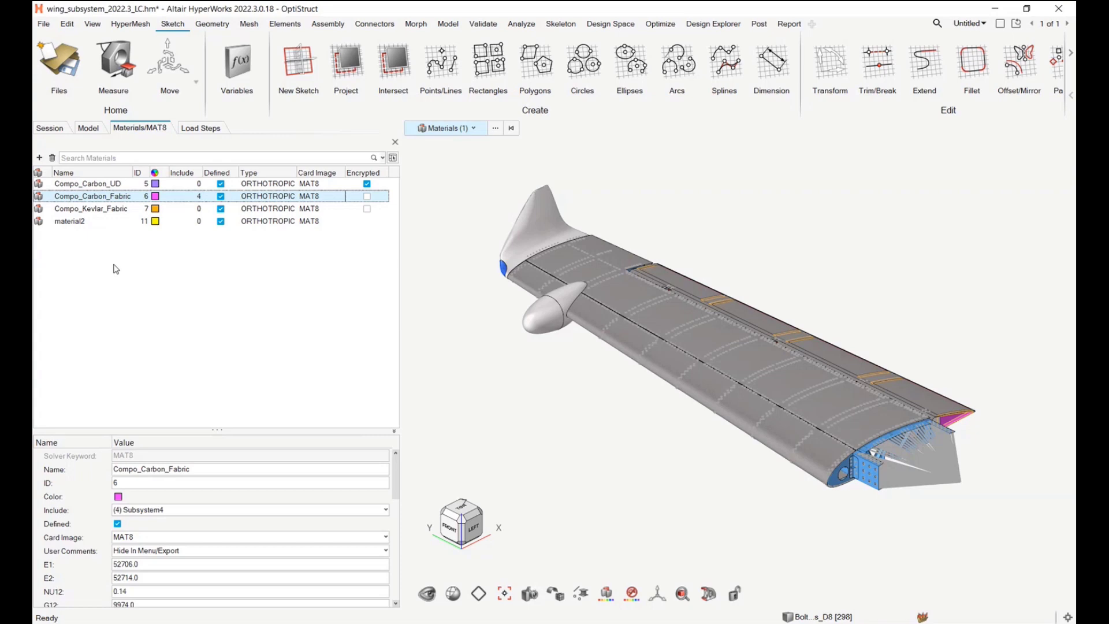
click(89, 129)
click(51, 27)
click(247, 335)
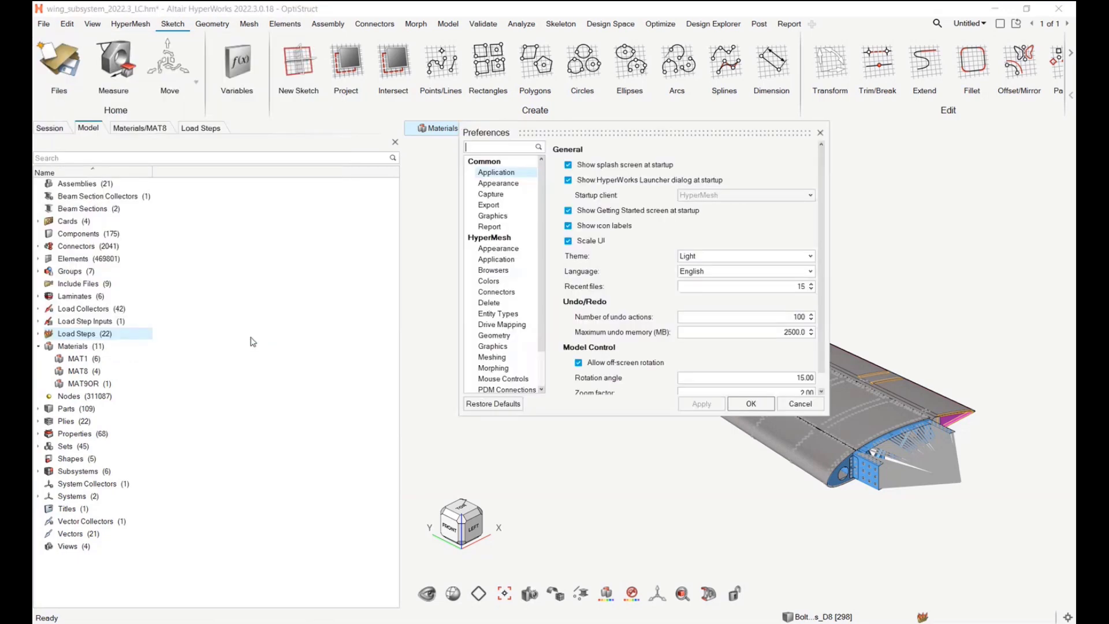
click(498, 271)
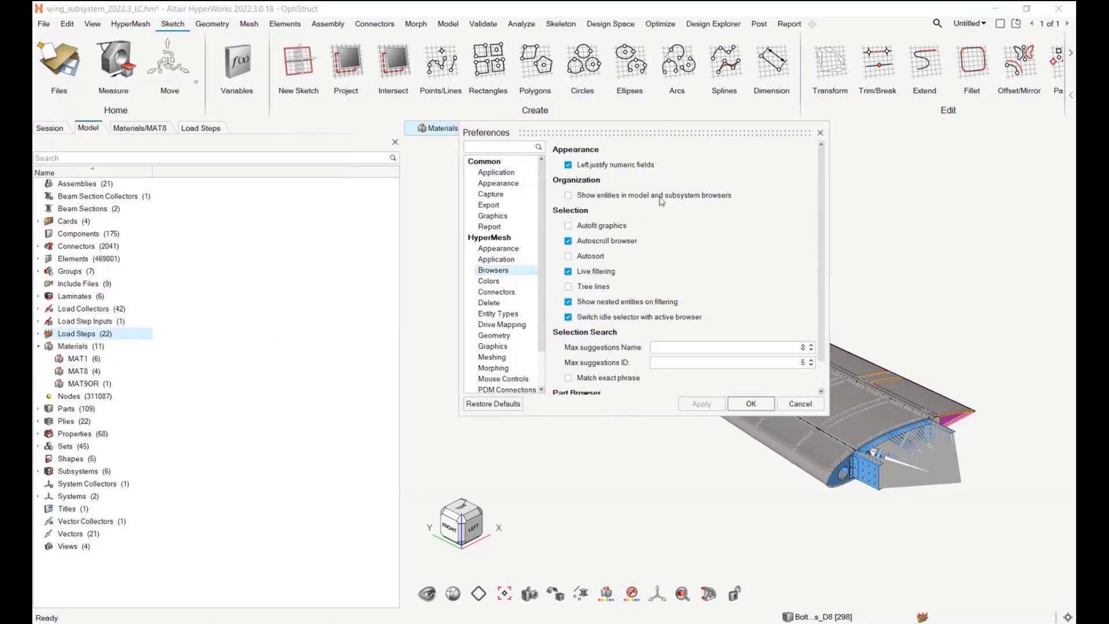
click(600, 197)
click(610, 242)
click(751, 404)
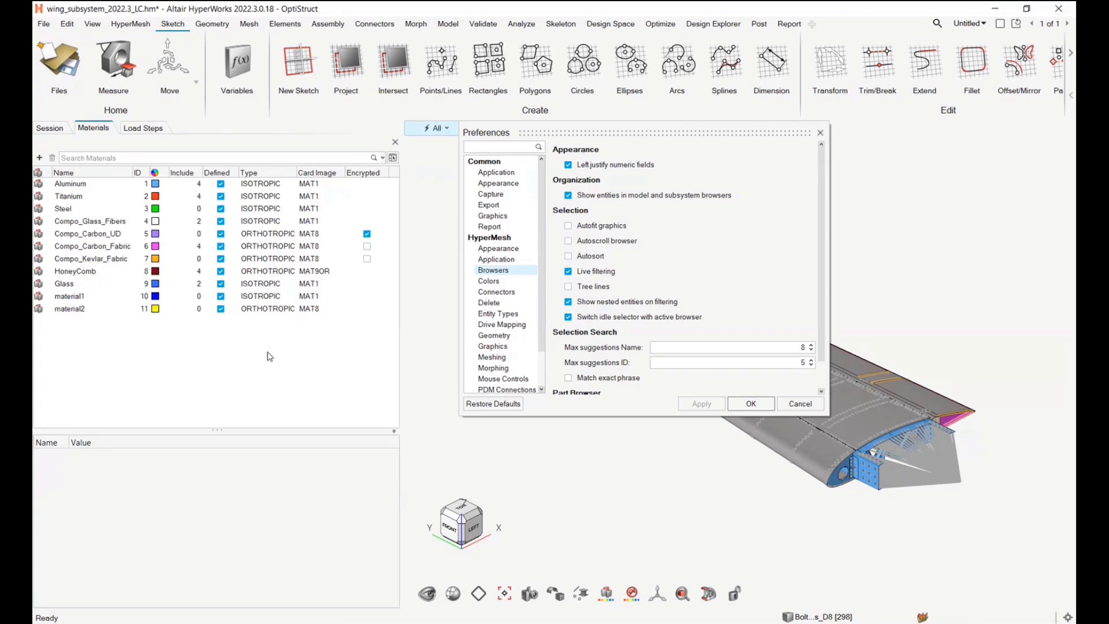
Step: Examine the br_show_entities_all and br_autoscroll commands in the command file, close it, and look at hmcustom.tcl in Notepad++
click(67, 24)
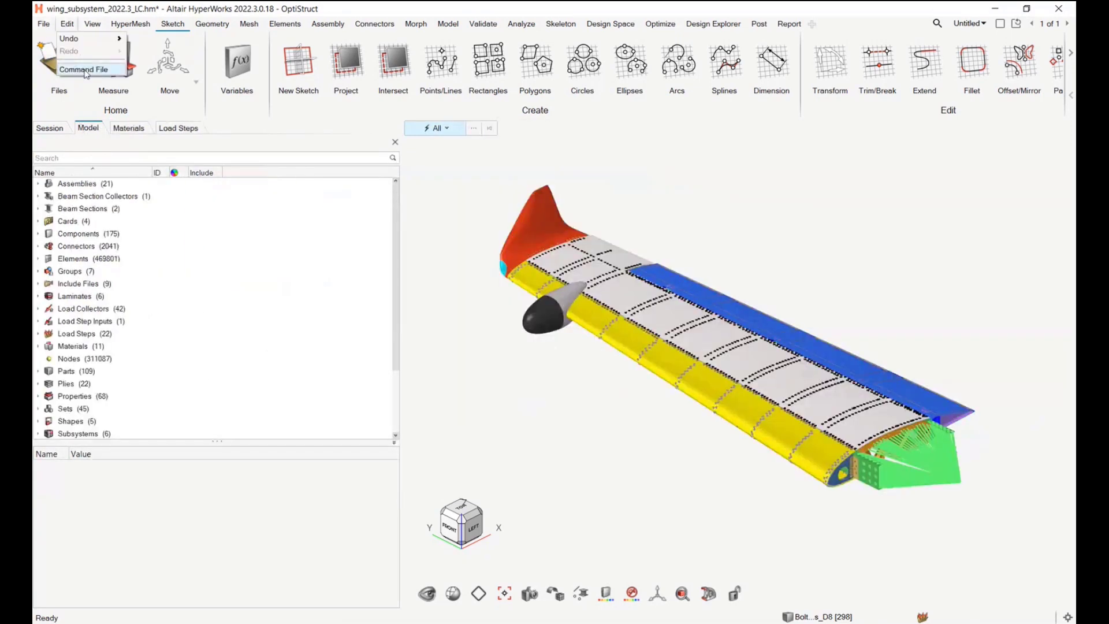
click(84, 69)
drag(558, 545, 458, 540)
click(570, 531)
drag(557, 522, 412, 511)
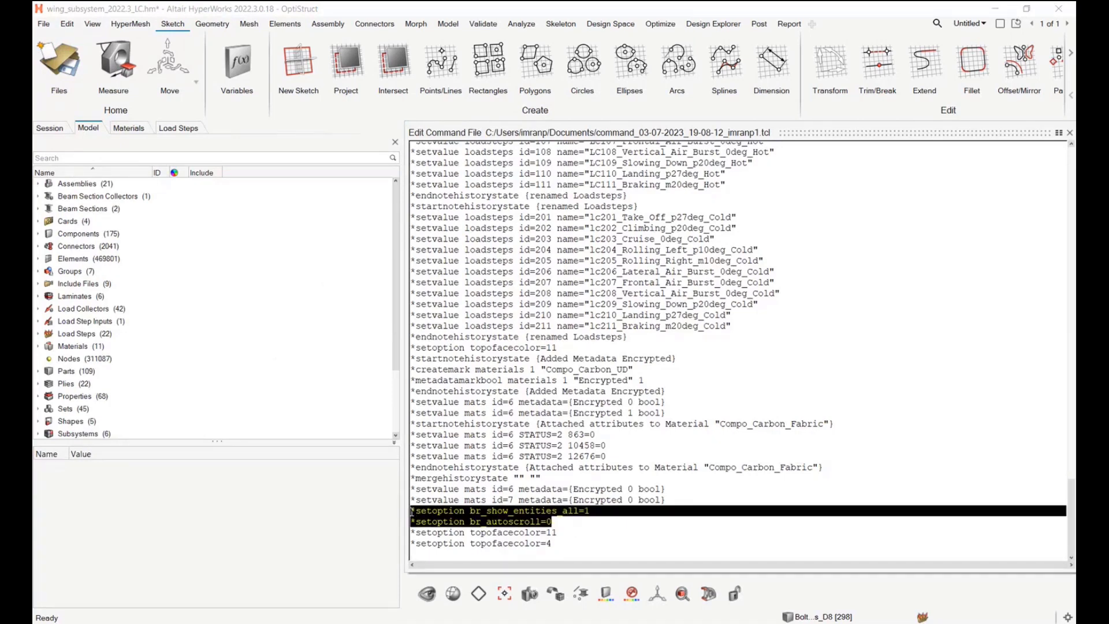
click(557, 523)
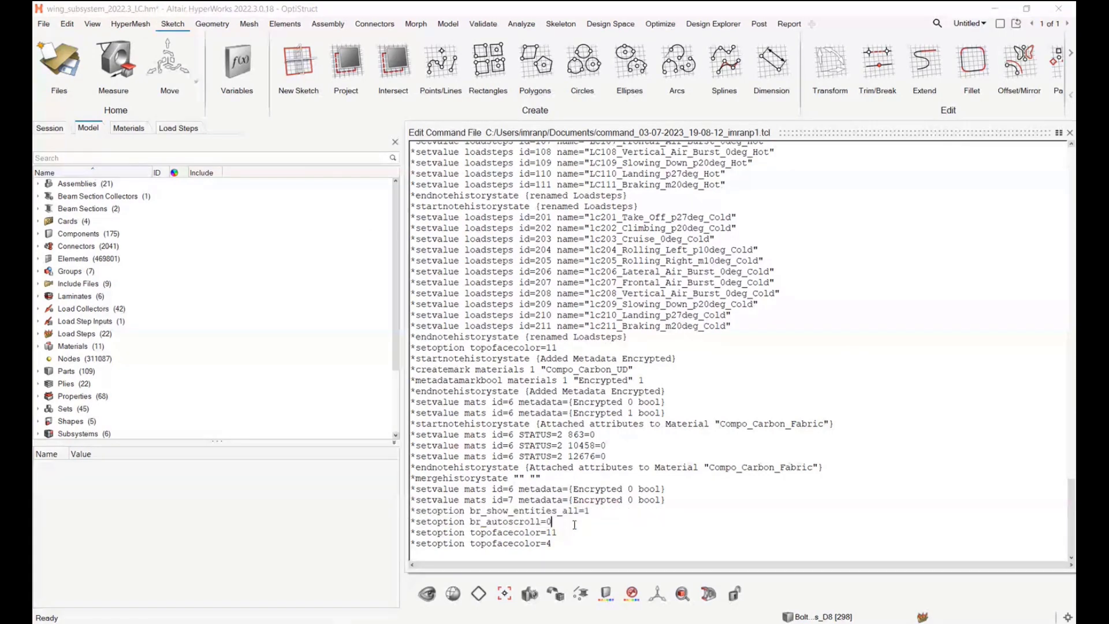
click(1070, 133)
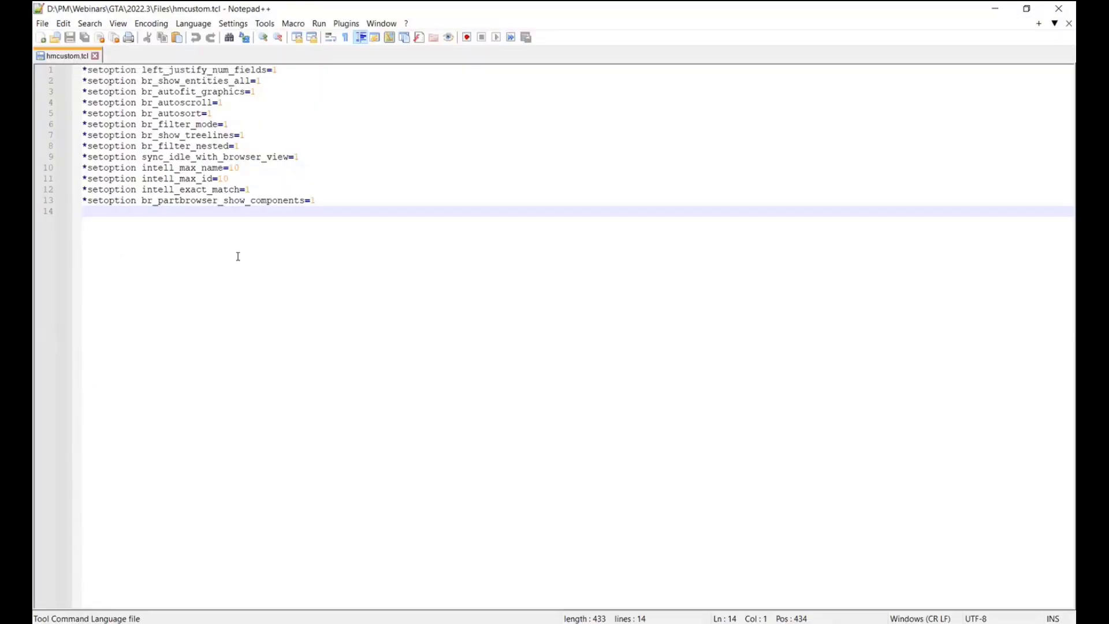
click(334, 200)
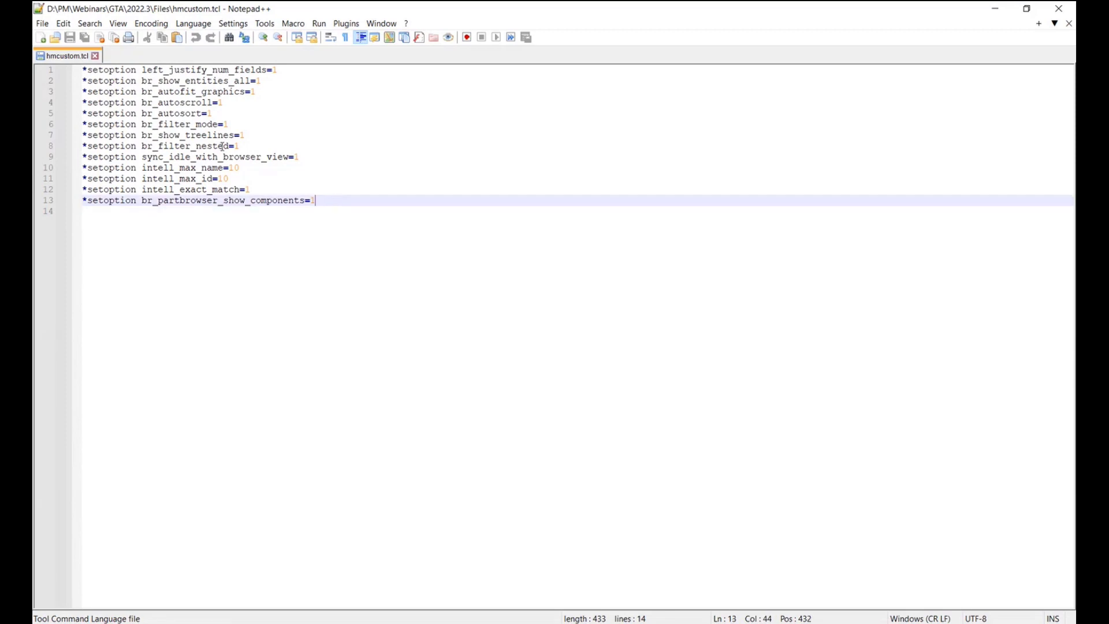
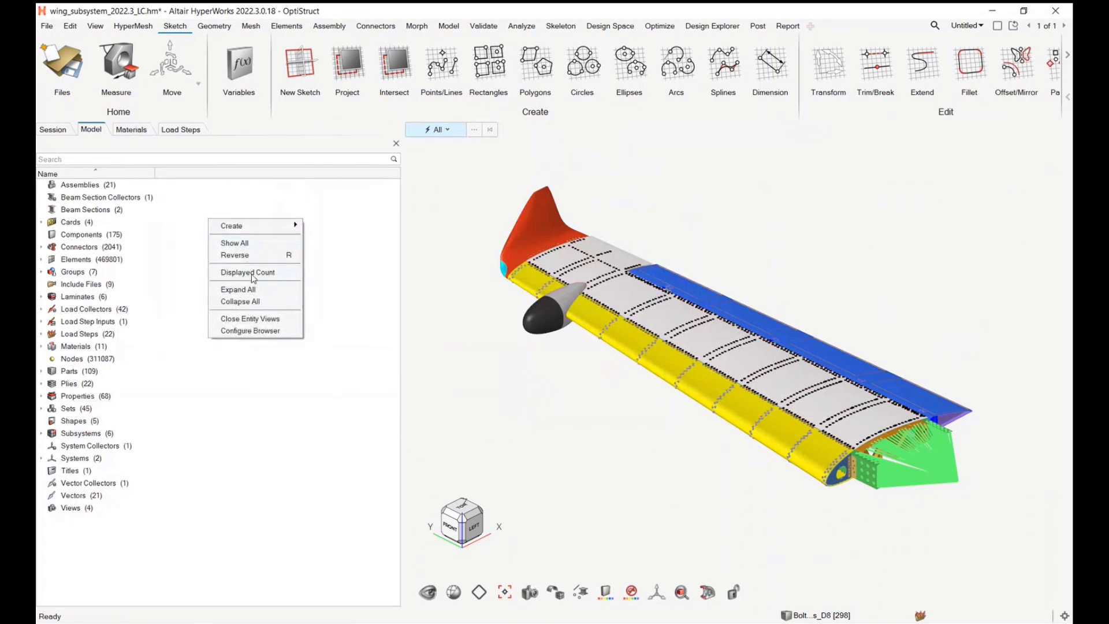
Step: Review the displayed entity counts of the model and add the All column to the Entity Count table
click(248, 272)
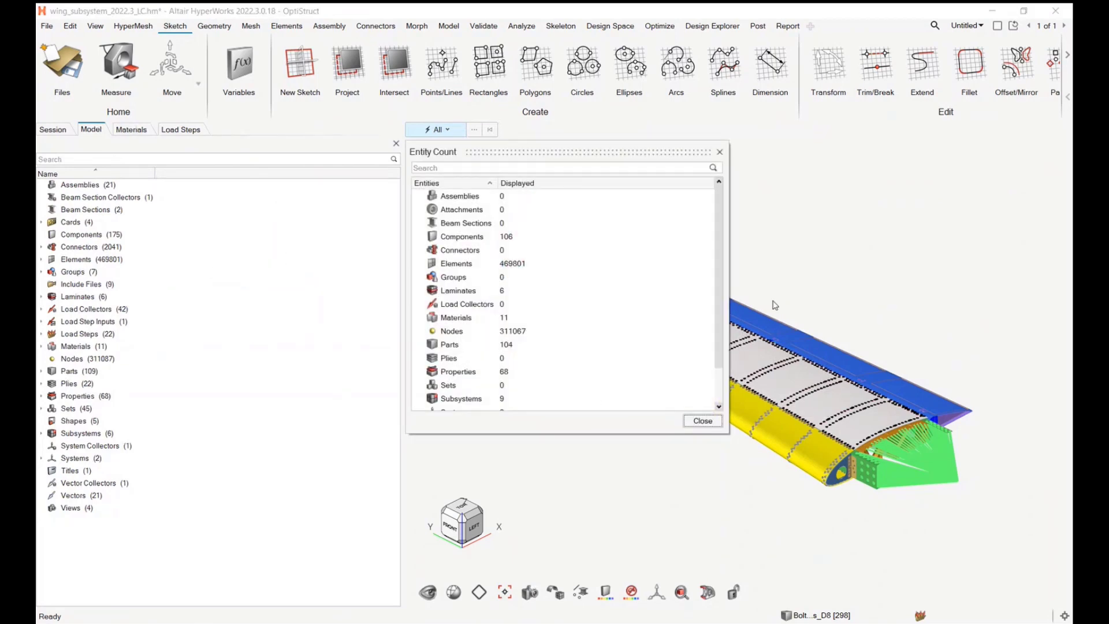
scroll(722, 254, down, 3)
scroll(722, 254, up, 3)
scroll(593, 202, down, 1)
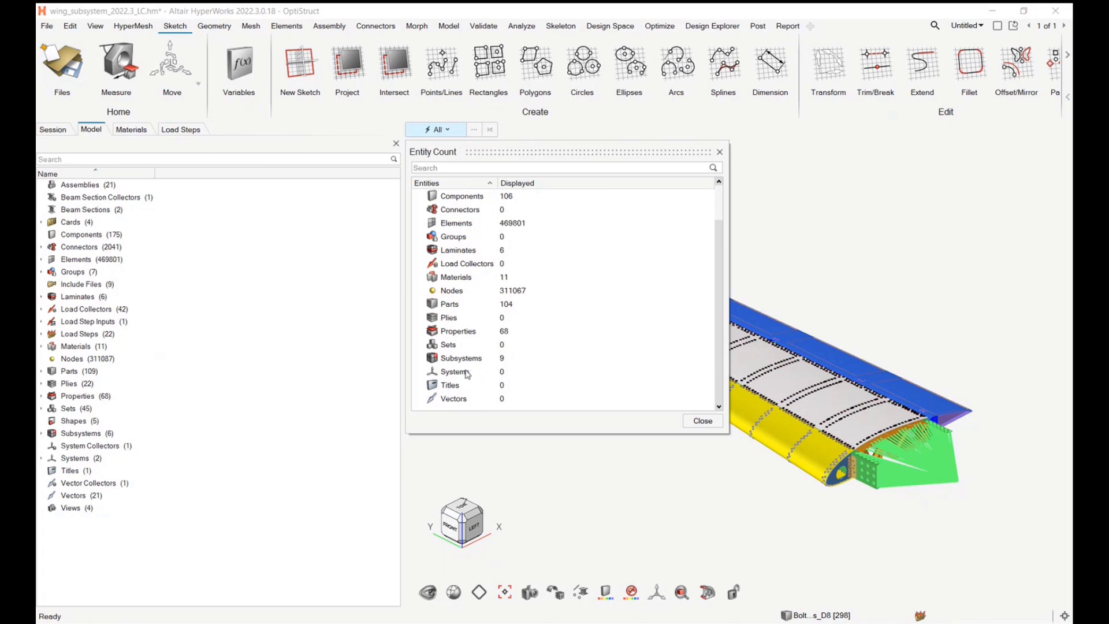
scroll(623, 375, up, 1)
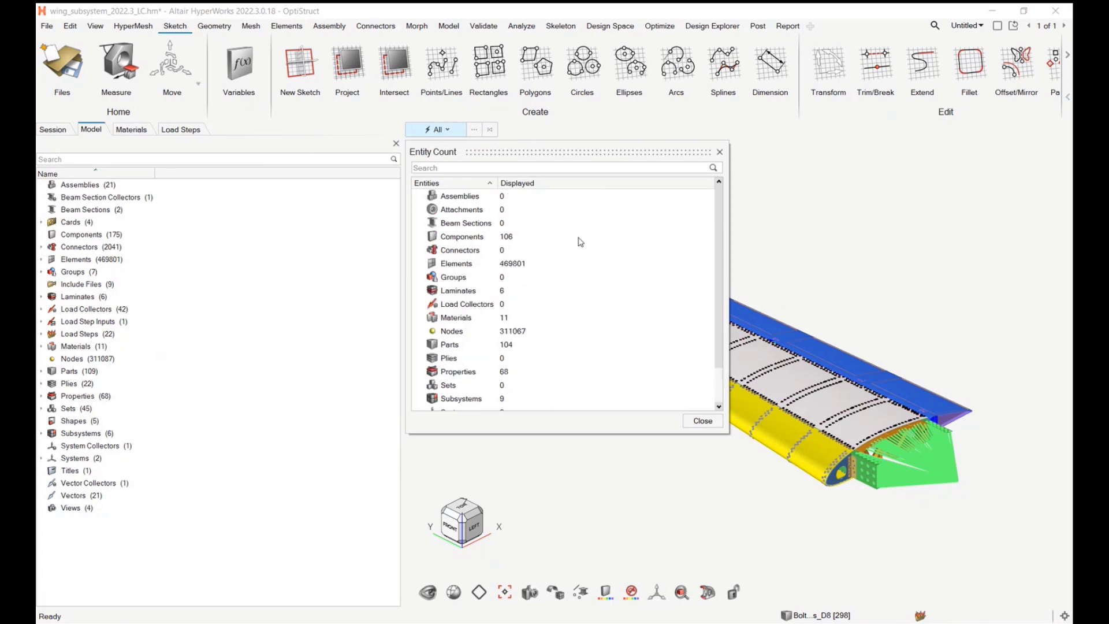
right_click(598, 185)
click(601, 202)
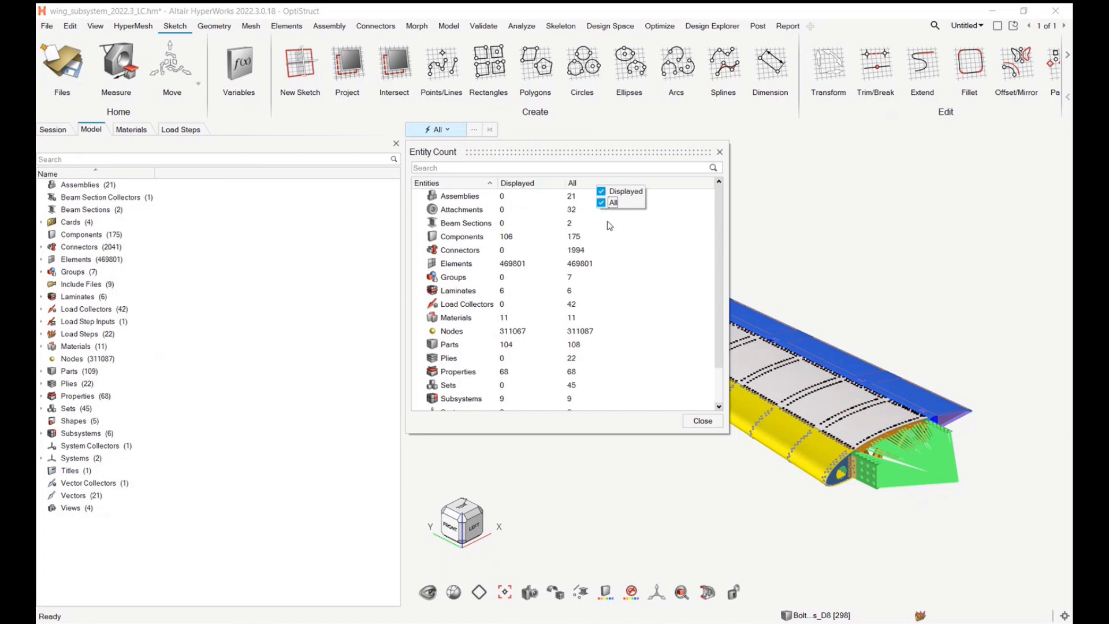
Step: Filter the entity counts by "pro" and close the Entity Count window
click(571, 167)
text(pro)
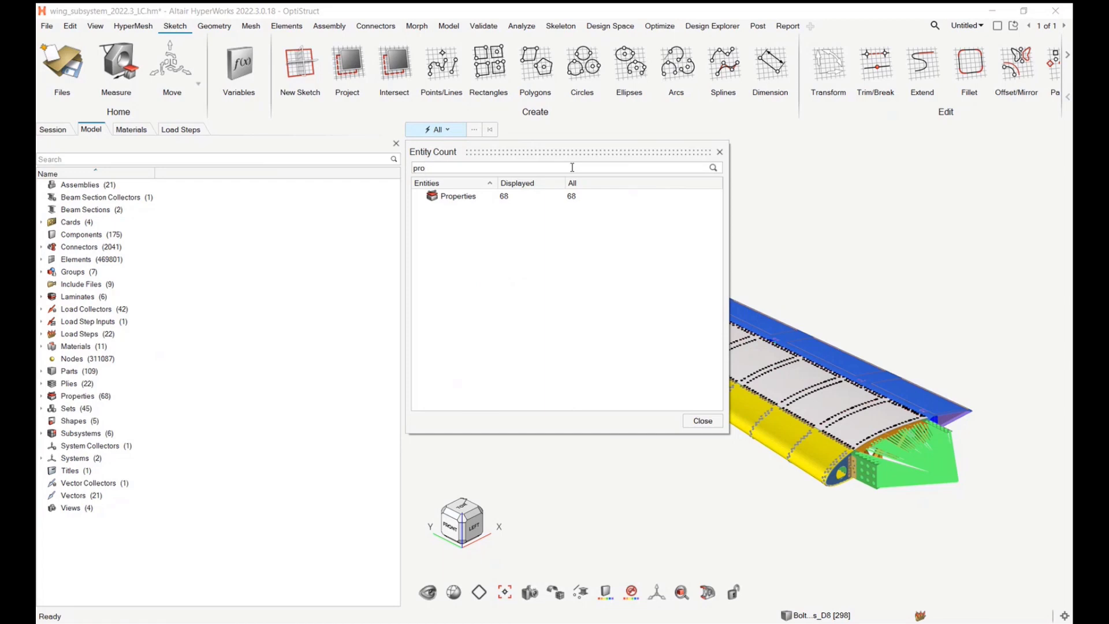
key(Escape)
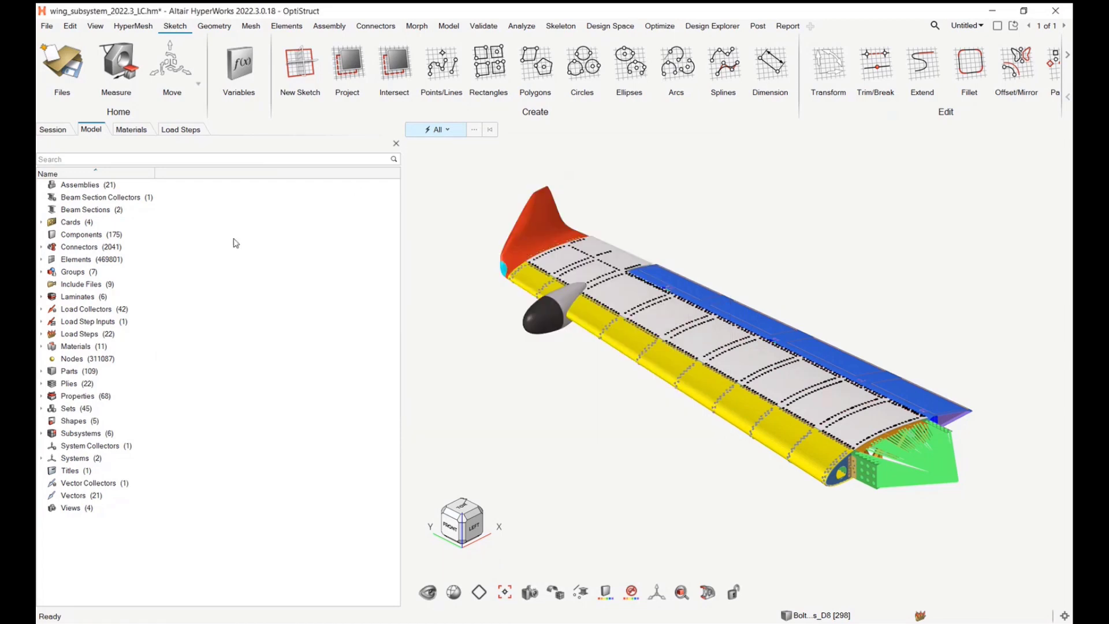
Step: Show all entities in the model, compare the displayed and total entity counts, and close the Entity Count window
right_click(235, 242)
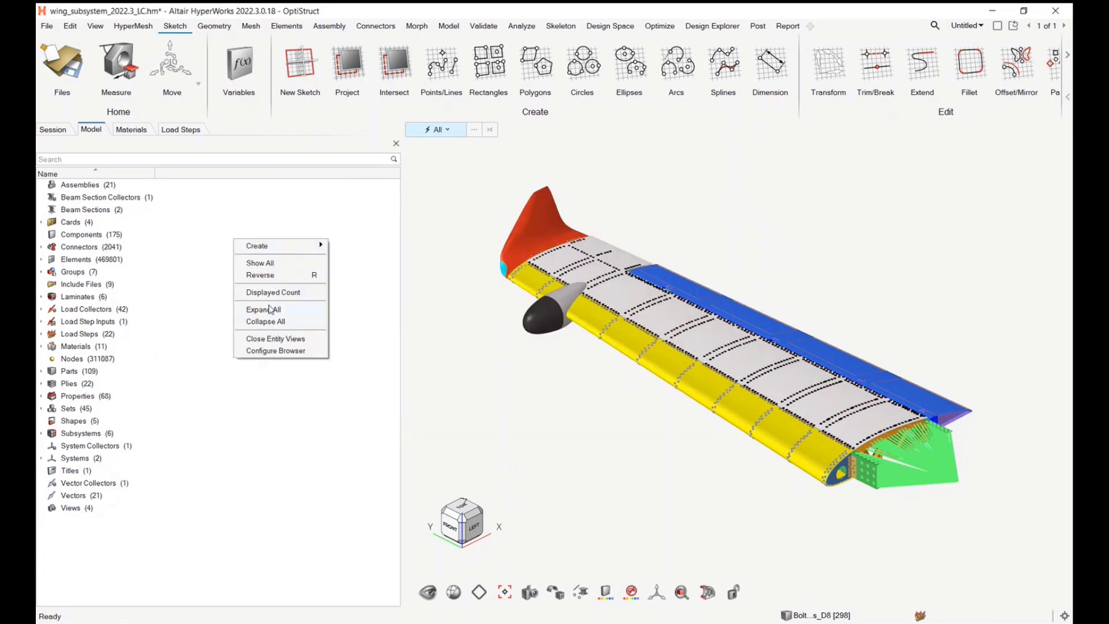
click(263, 264)
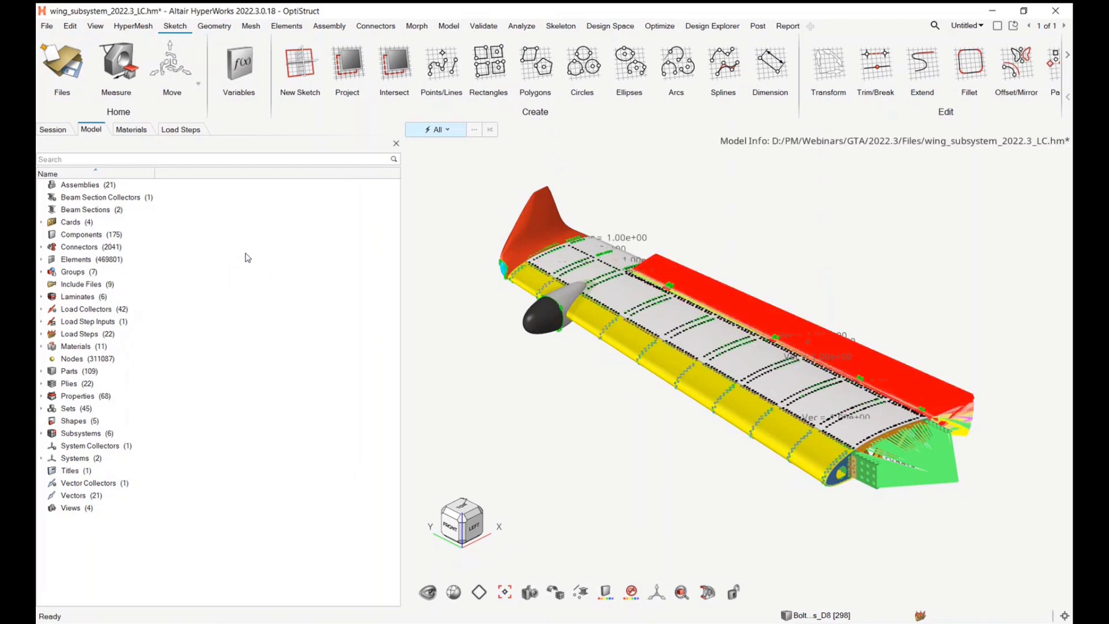
right_click(248, 256)
click(280, 313)
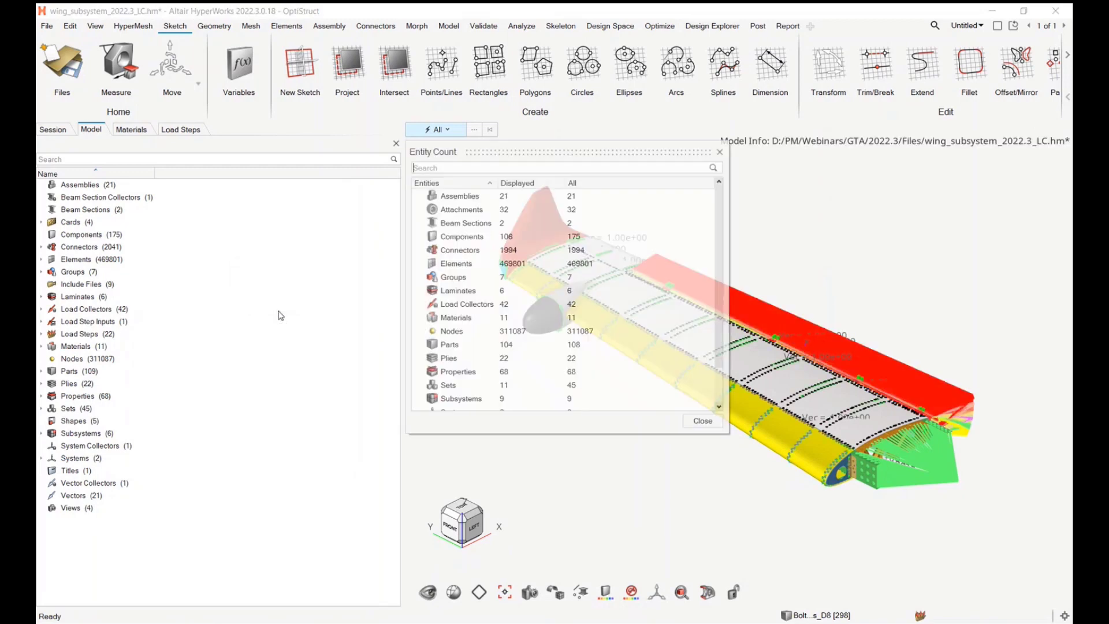
scroll(713, 307, down, 1)
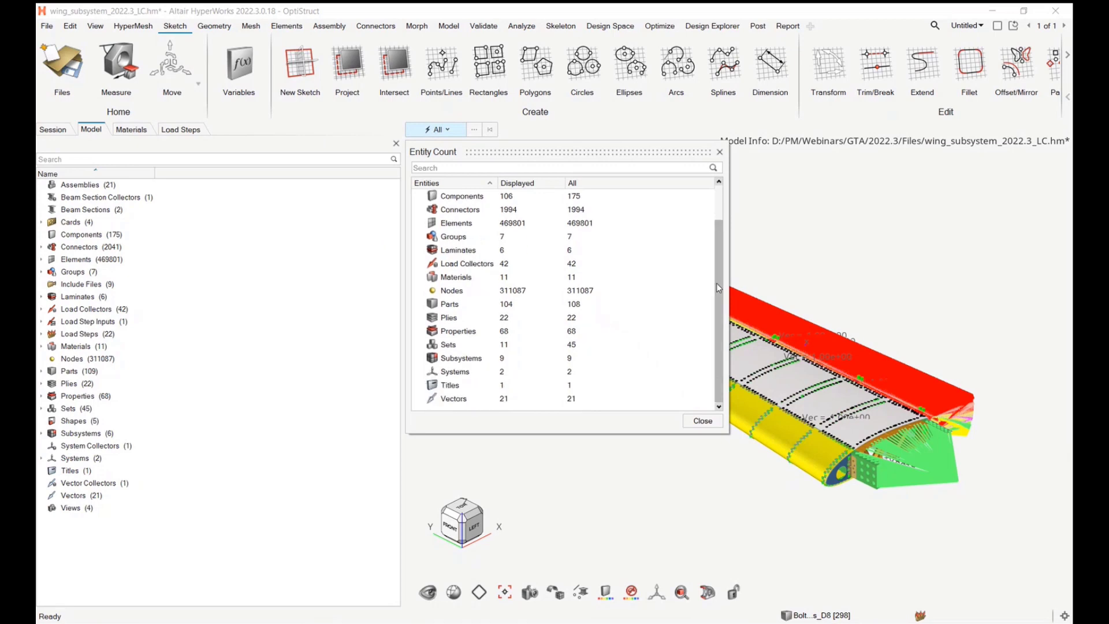
scroll(519, 358, up, 1)
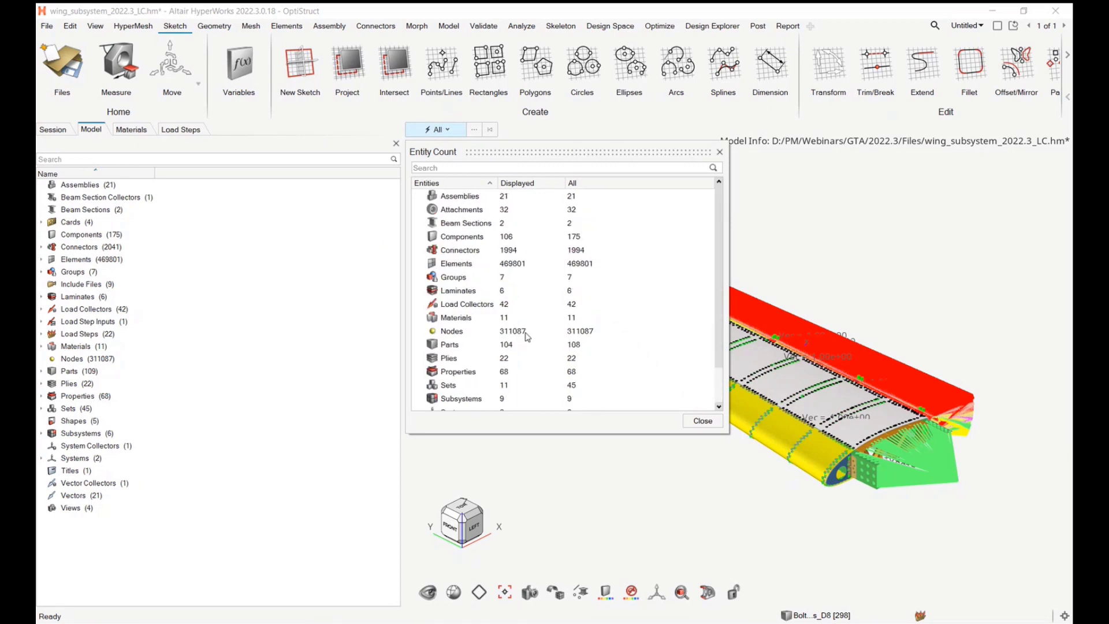
scroll(506, 233, down, 1)
scroll(592, 318, up, 1)
scroll(504, 317, down, 1)
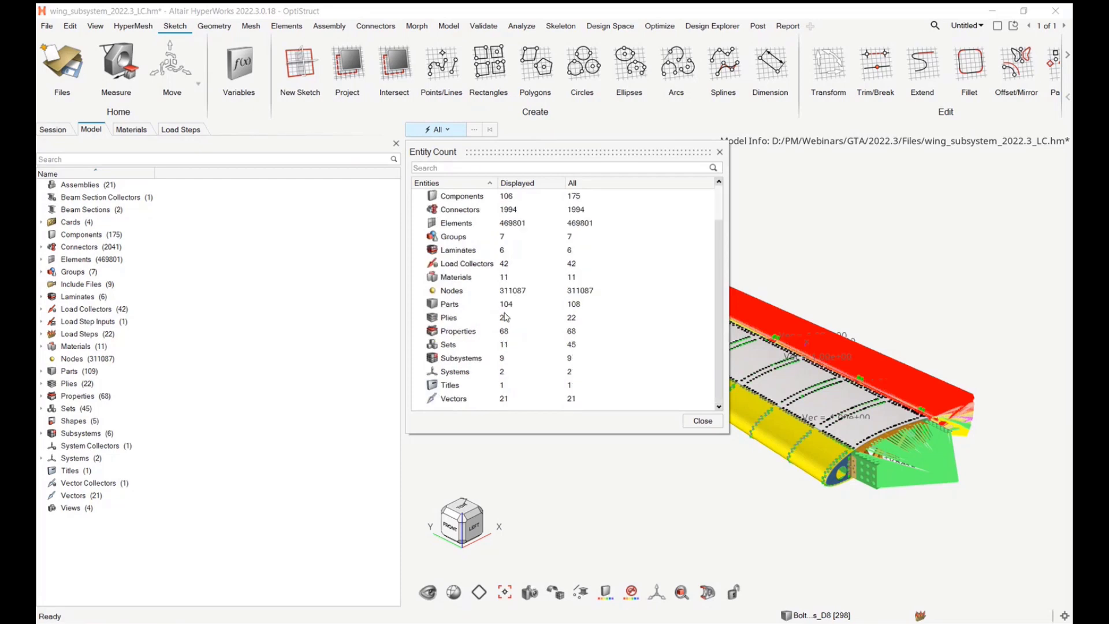
click(702, 421)
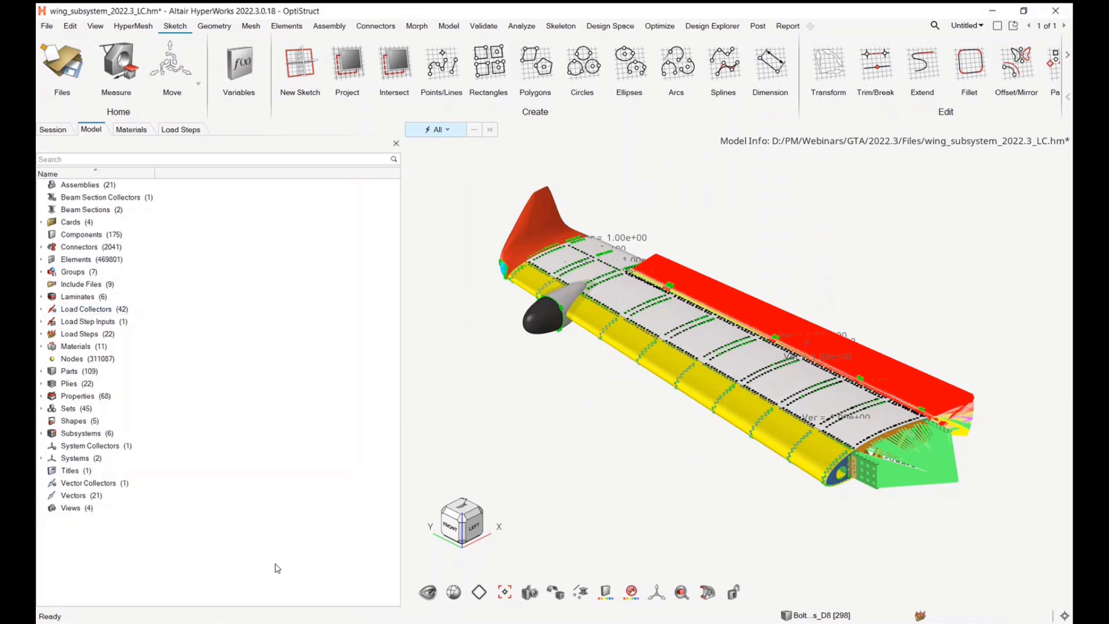
Step: Switch to the Screw-jack.hm model, open its solids list, and expand the metadata of solid 6
mouse_move(338, 613)
click(334, 587)
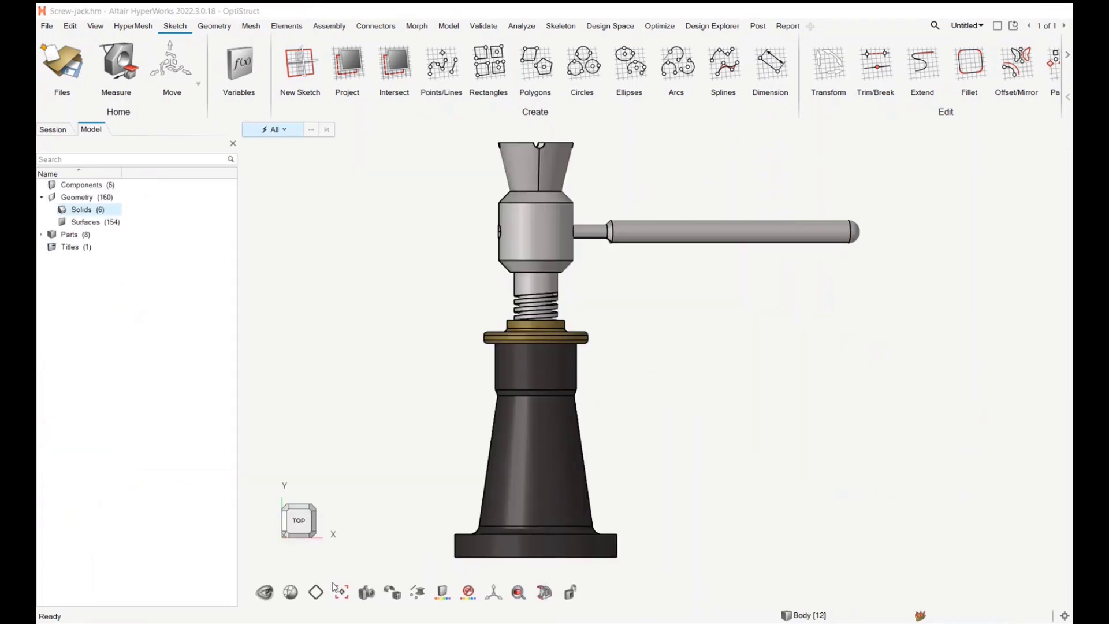
double_click(98, 212)
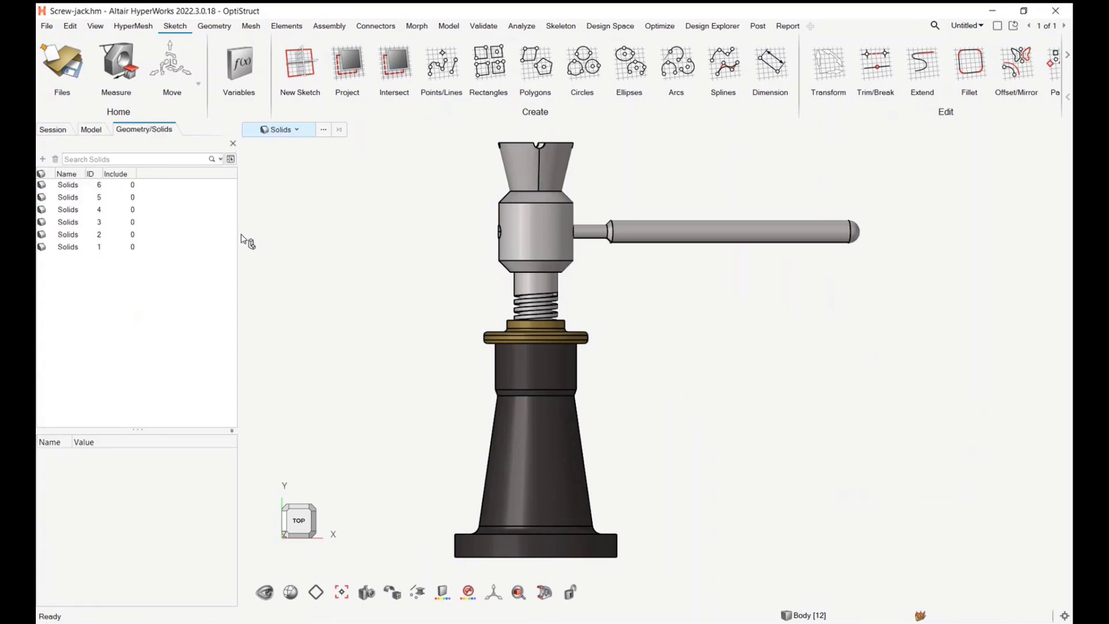
drag(240, 229, 402, 240)
click(66, 185)
click(49, 511)
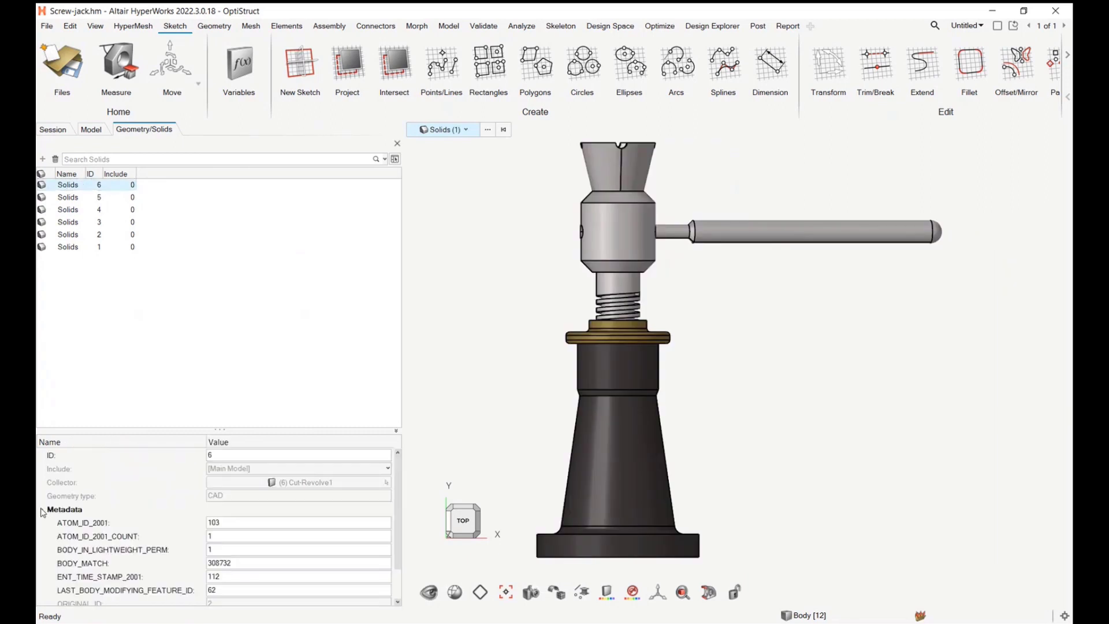
scroll(46, 514, down, 2)
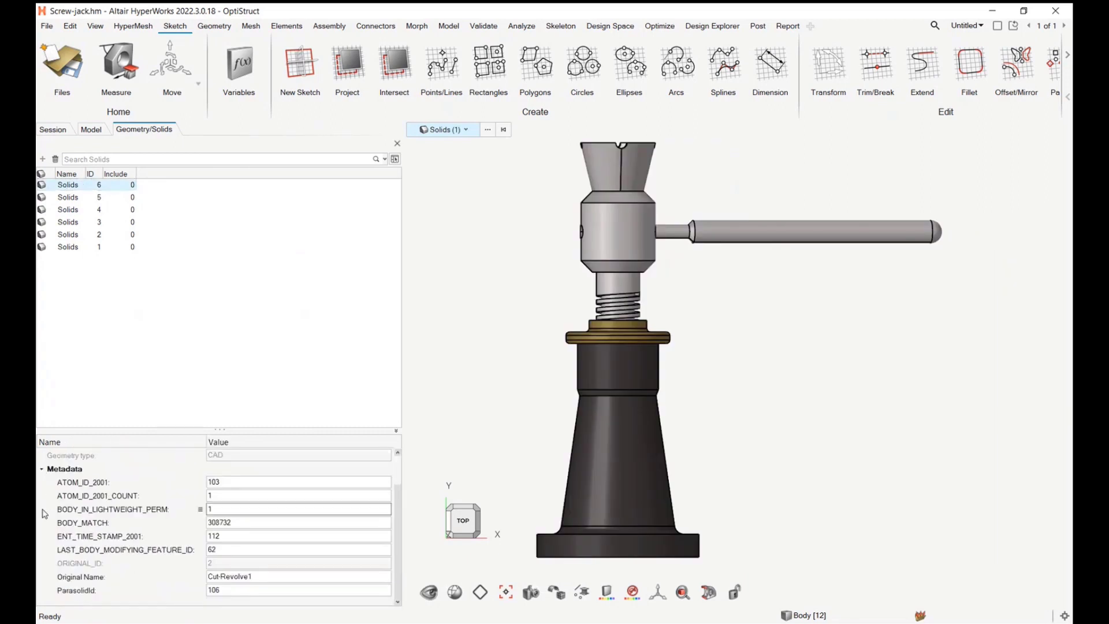
Step: Add the BODY_IN_LIGHTWEIGHT_PERM and ParasolidId metadata attributes as columns in the solids list
right_click(145, 510)
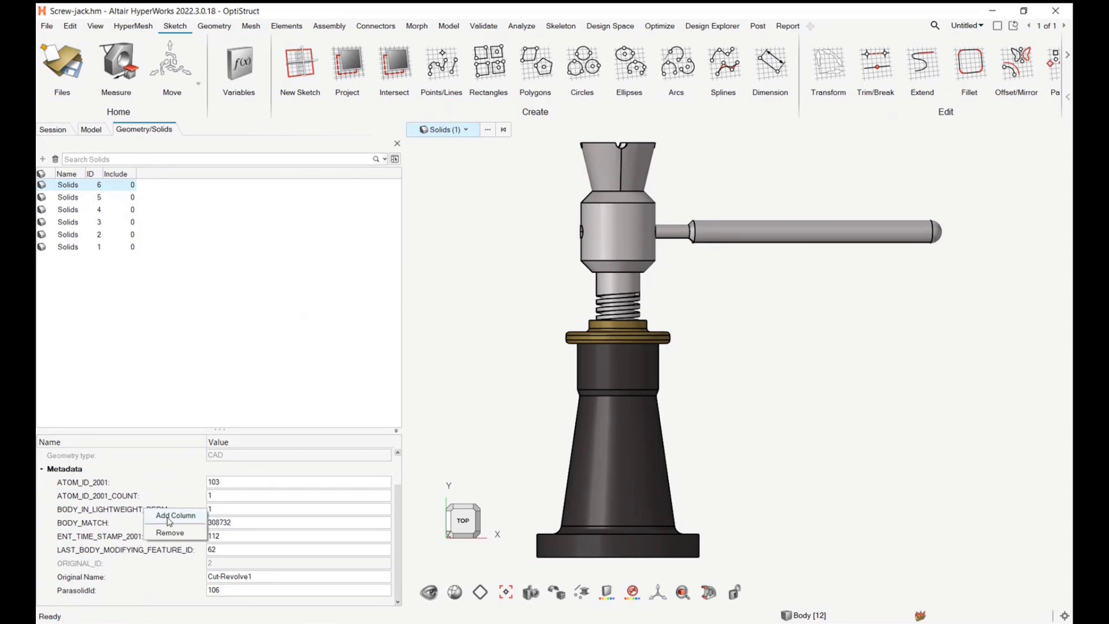
click(165, 515)
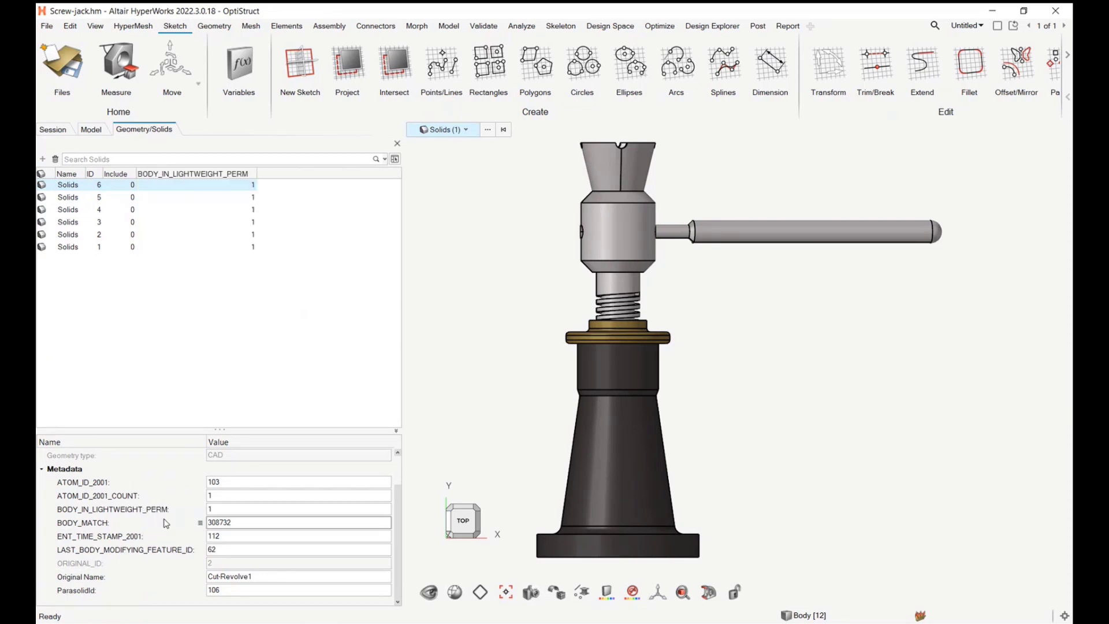
right_click(330, 174)
click(339, 237)
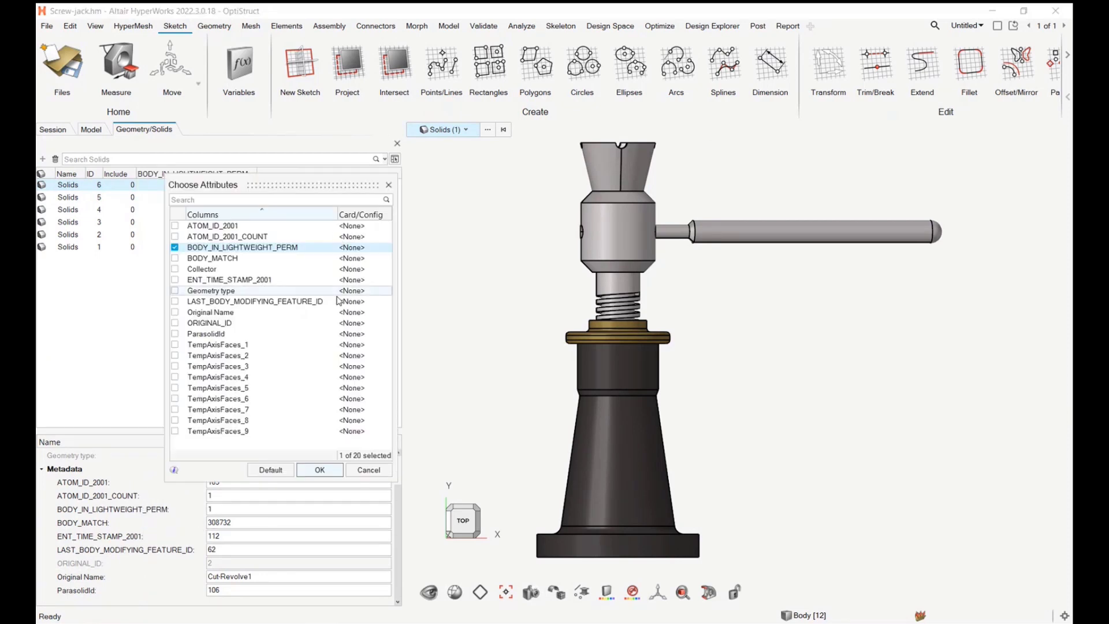
click(289, 334)
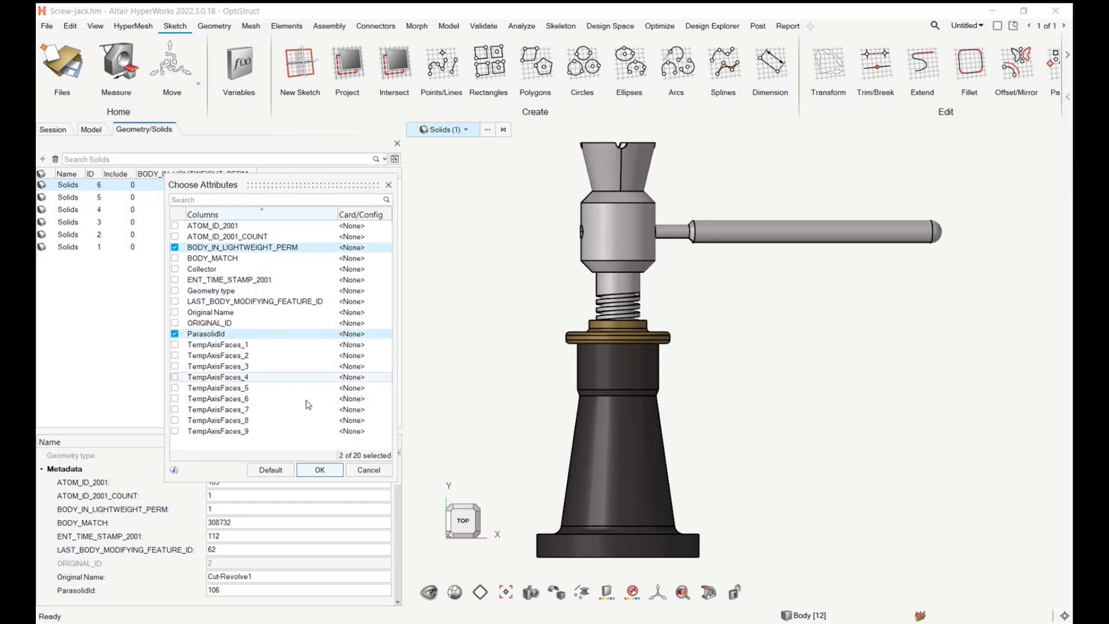
click(319, 470)
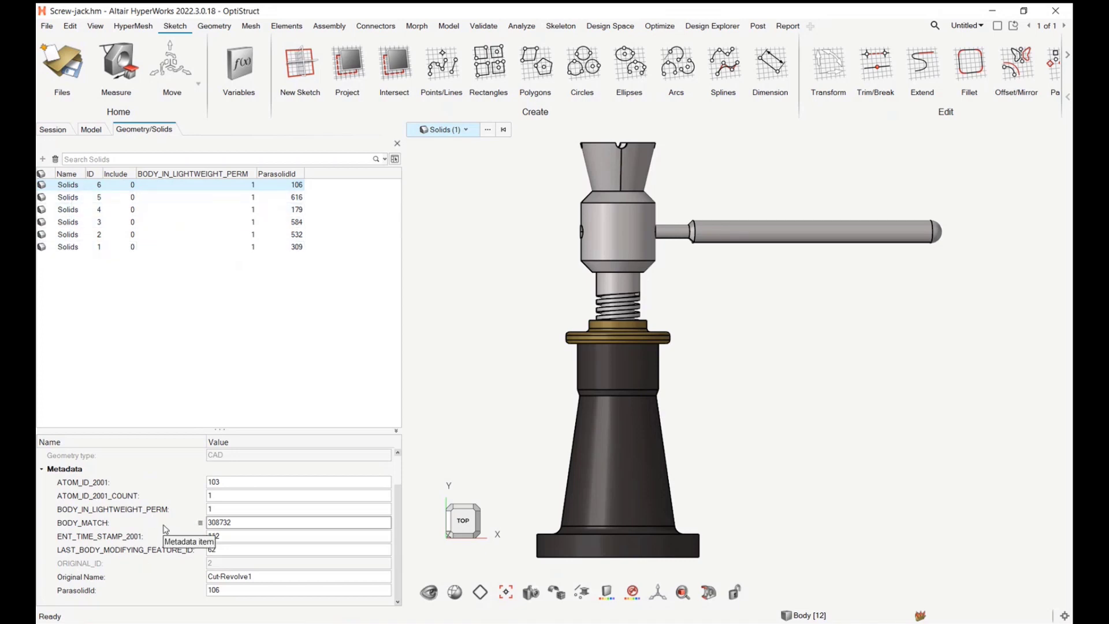
Step: Set the ParasolidId of solid 1 to 400 directly in the solids list
click(355, 306)
click(300, 247)
text(4)
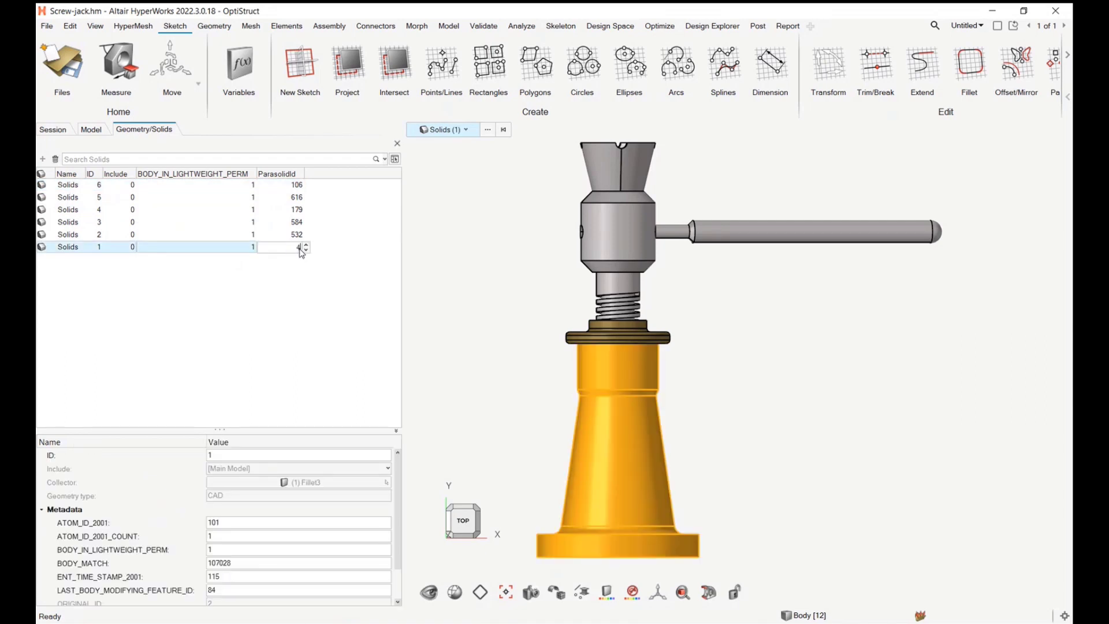
text(00)
key(Return)
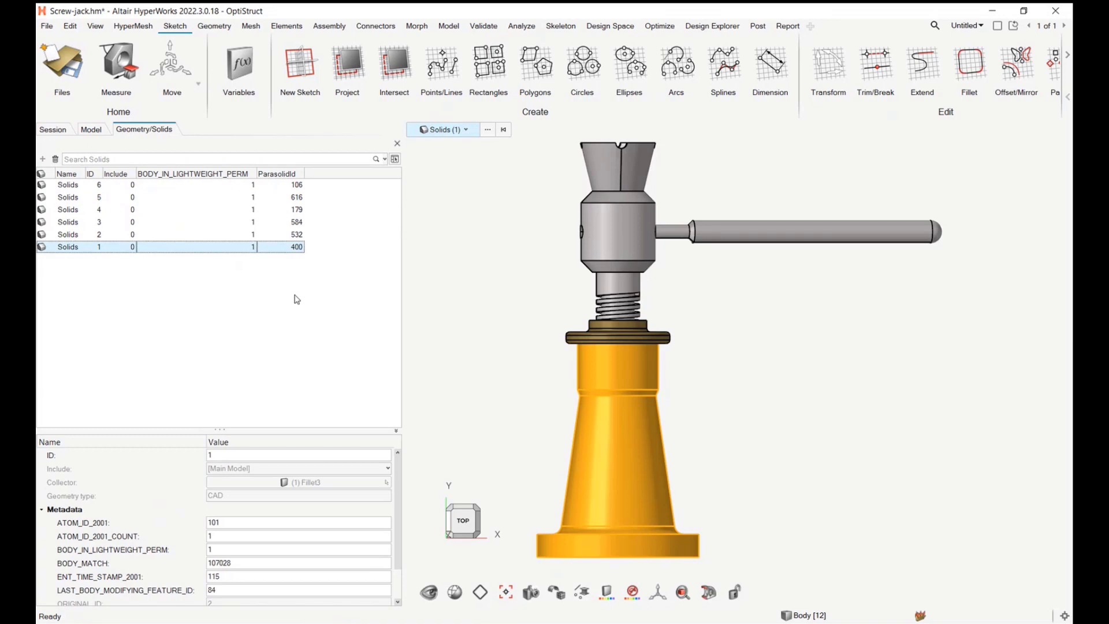
Step: Open the surfaces list, expand the metadata of surface 20, and add ParasolidId as a column
click(91, 129)
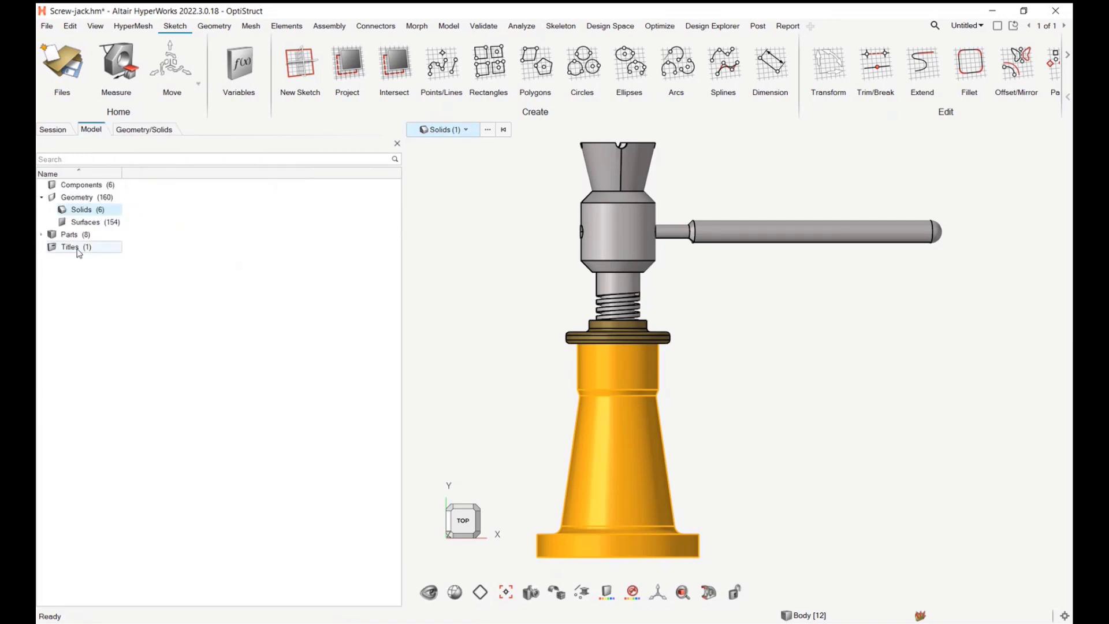
double_click(85, 223)
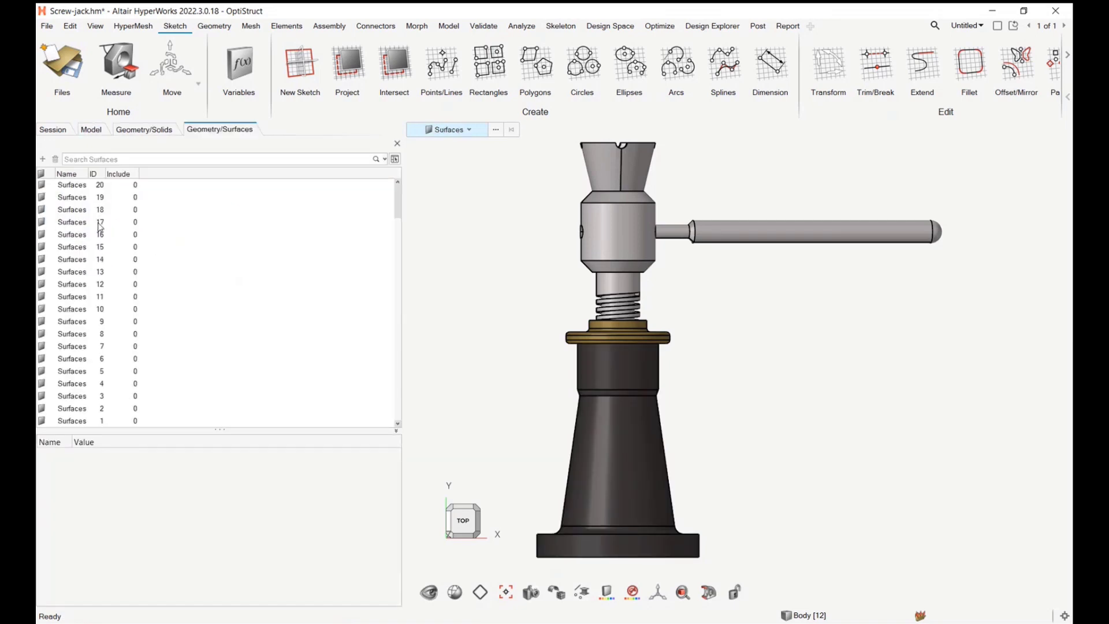
click(63, 185)
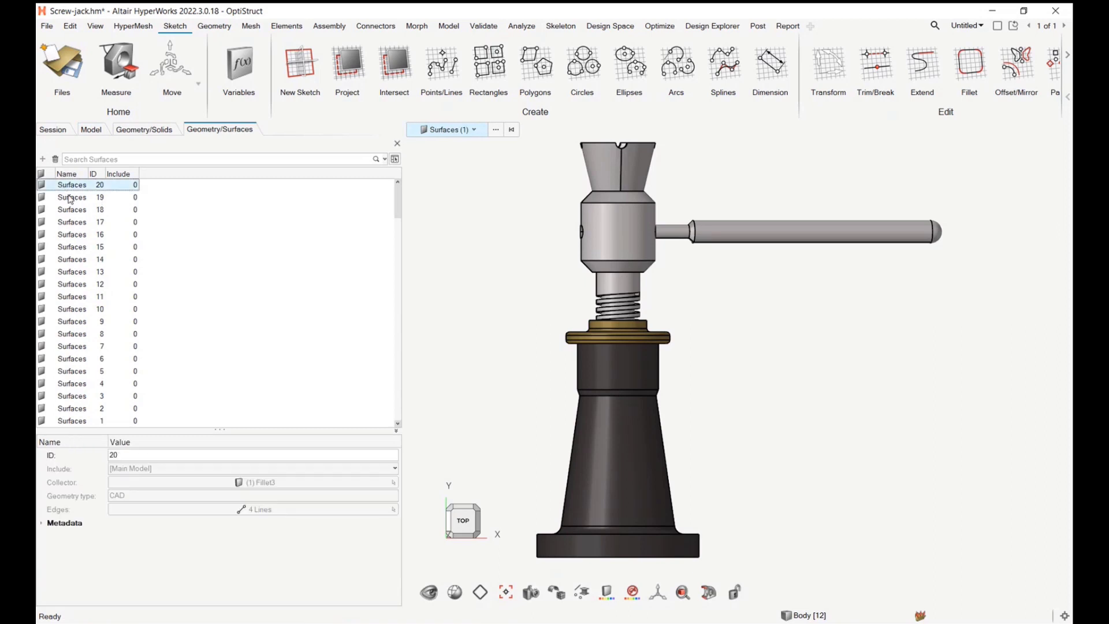
click(42, 522)
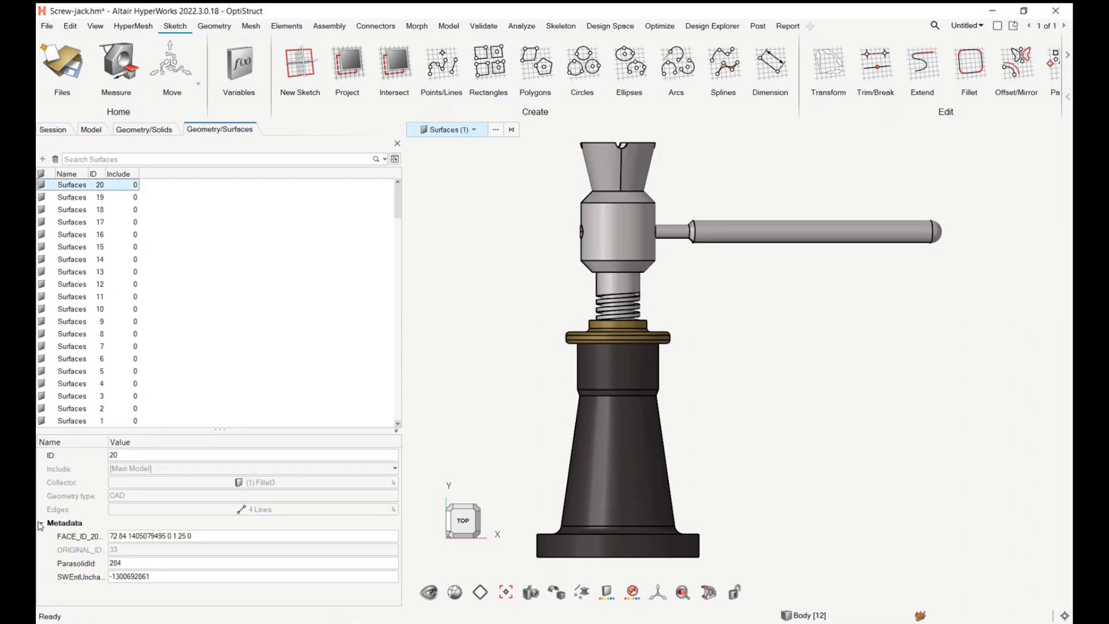
right_click(88, 570)
click(111, 575)
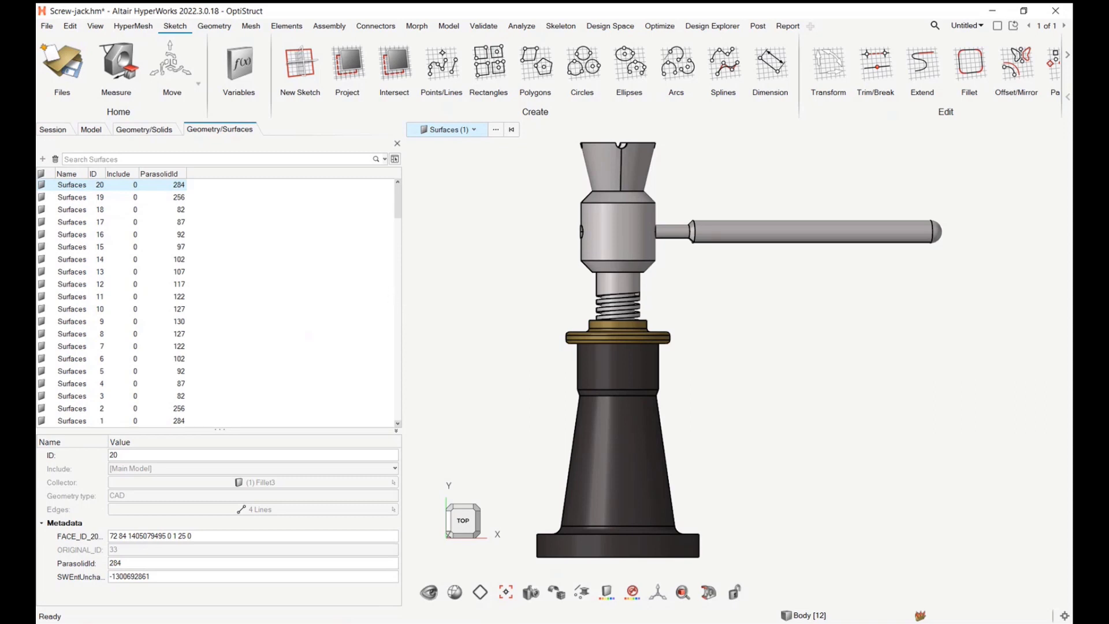
Step: Switch back to the wing_subsystem_2022.3_LC.hm model, isolate its components, and apply the saved Contacts view
click(191, 580)
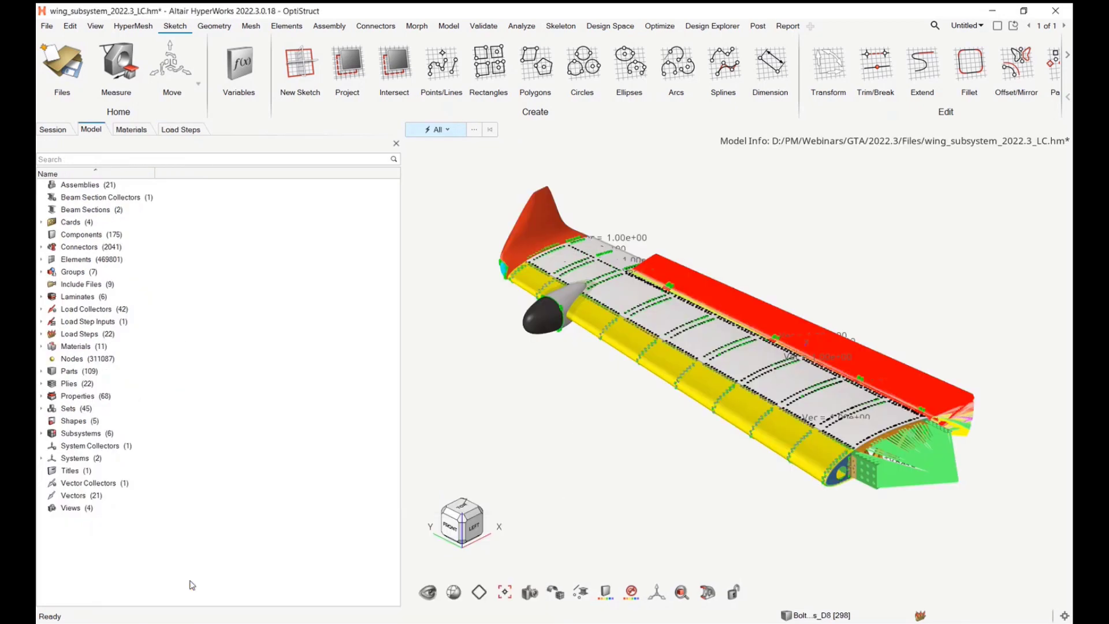
click(95, 234)
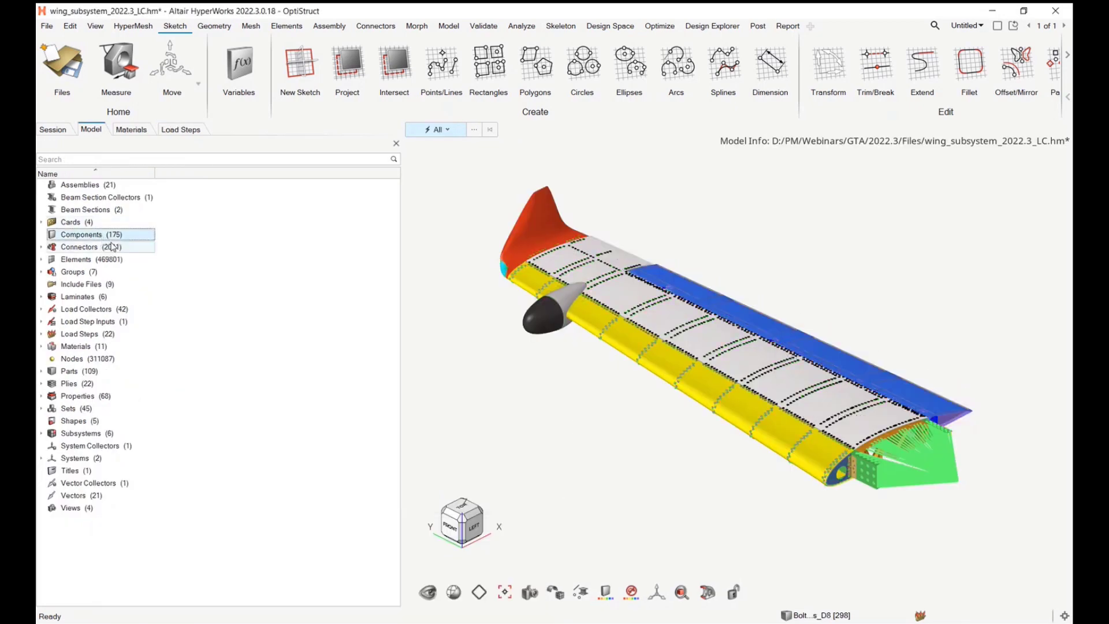
drag(403, 329, 298, 326)
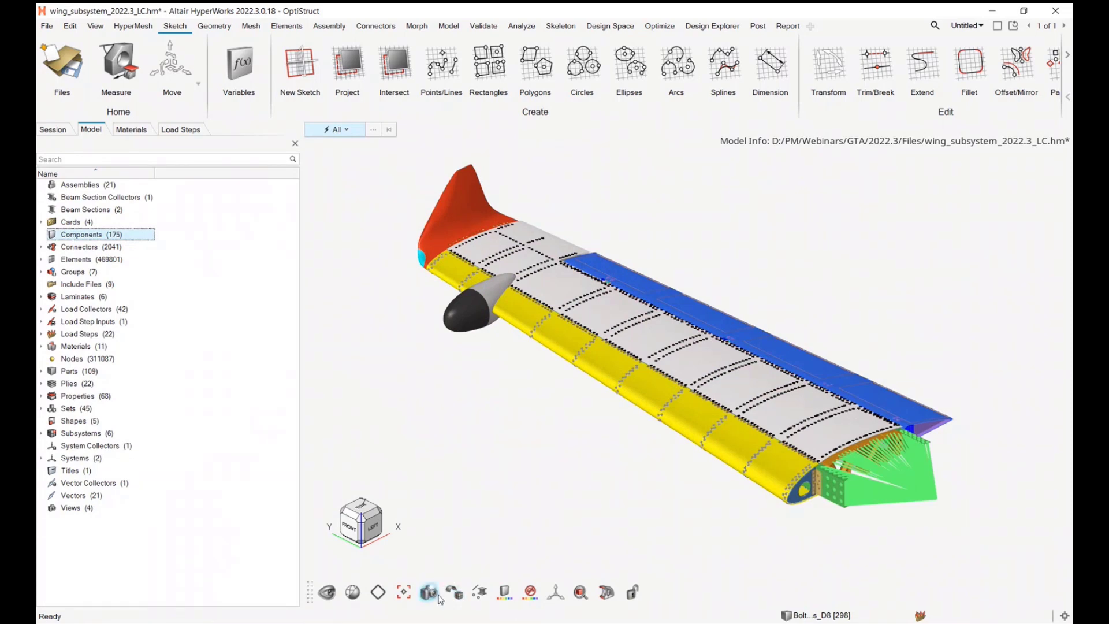
click(438, 597)
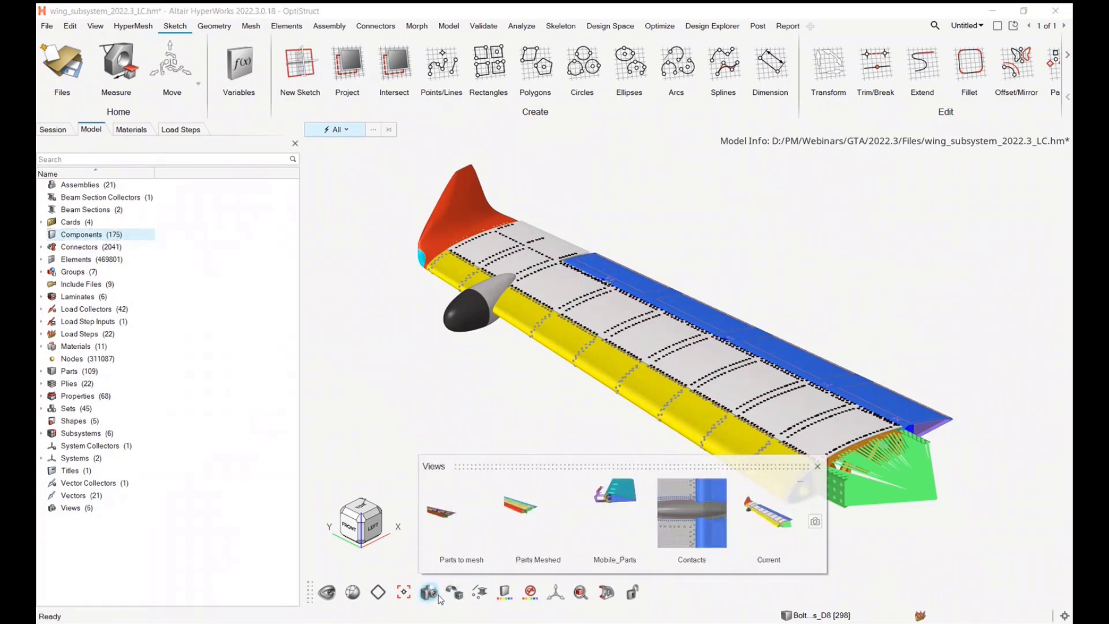
click(682, 530)
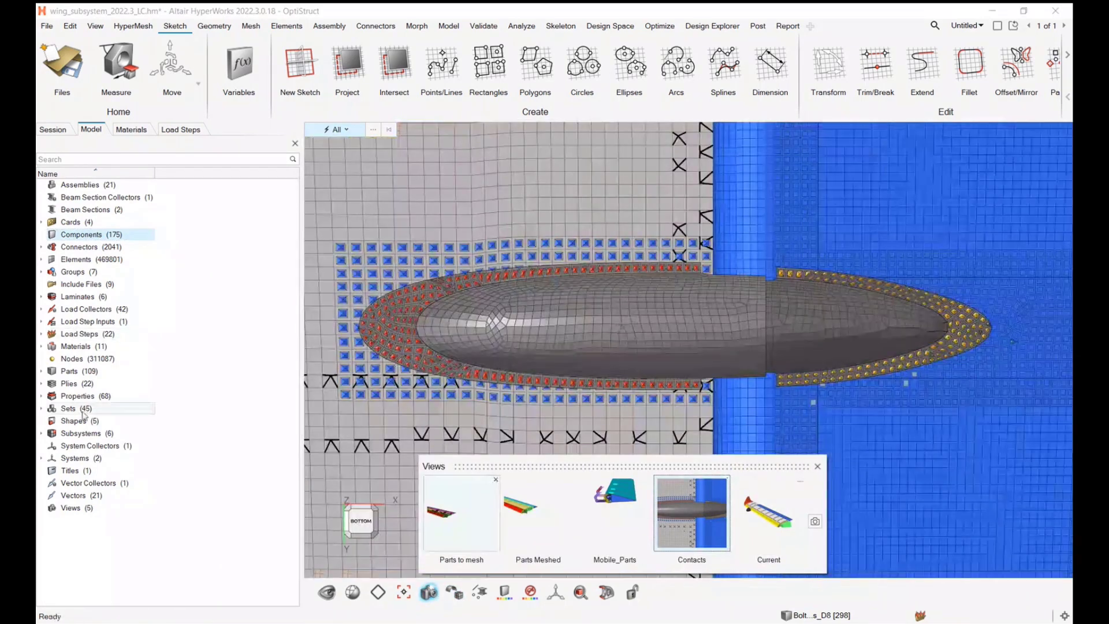
click(817, 465)
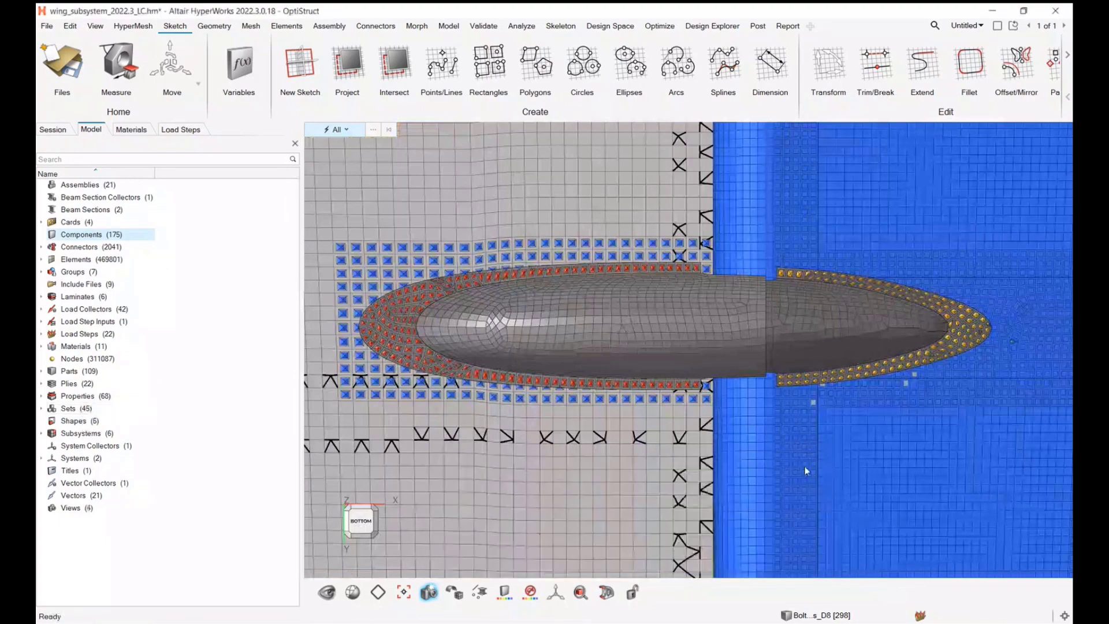
Step: Open the model's groups list and set the graphics selection filter to Groups
click(72, 274)
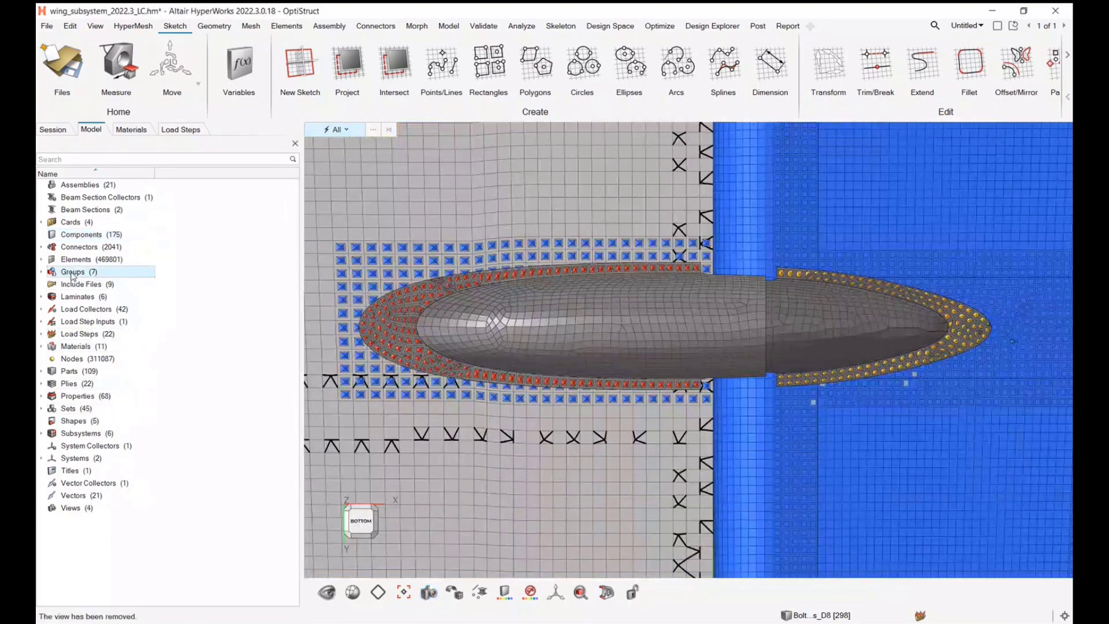
double_click(72, 273)
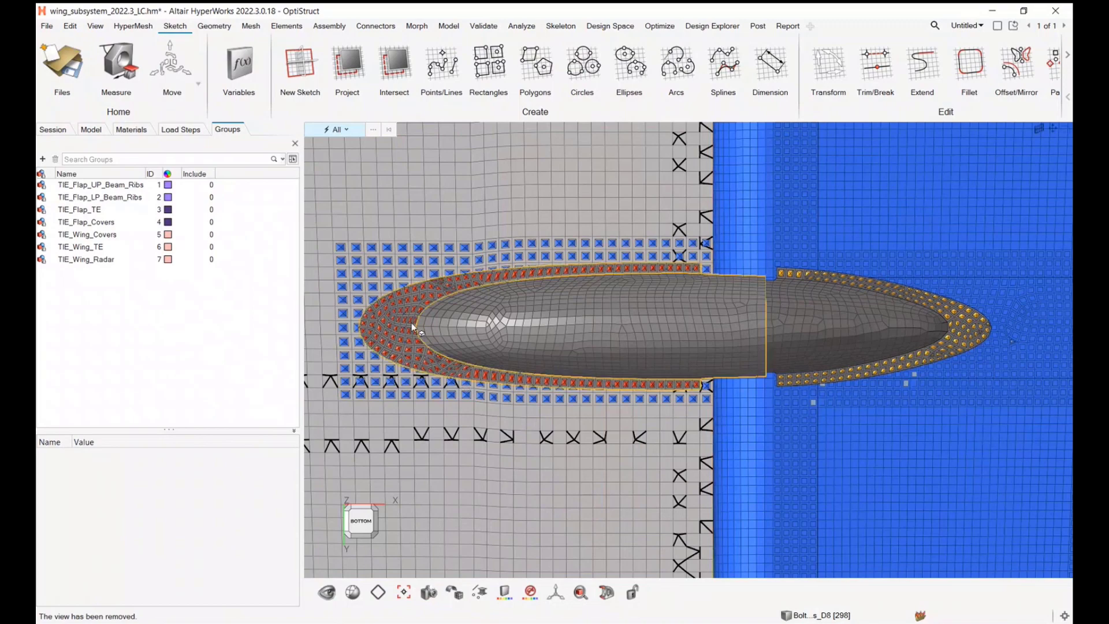
click(336, 130)
click(333, 244)
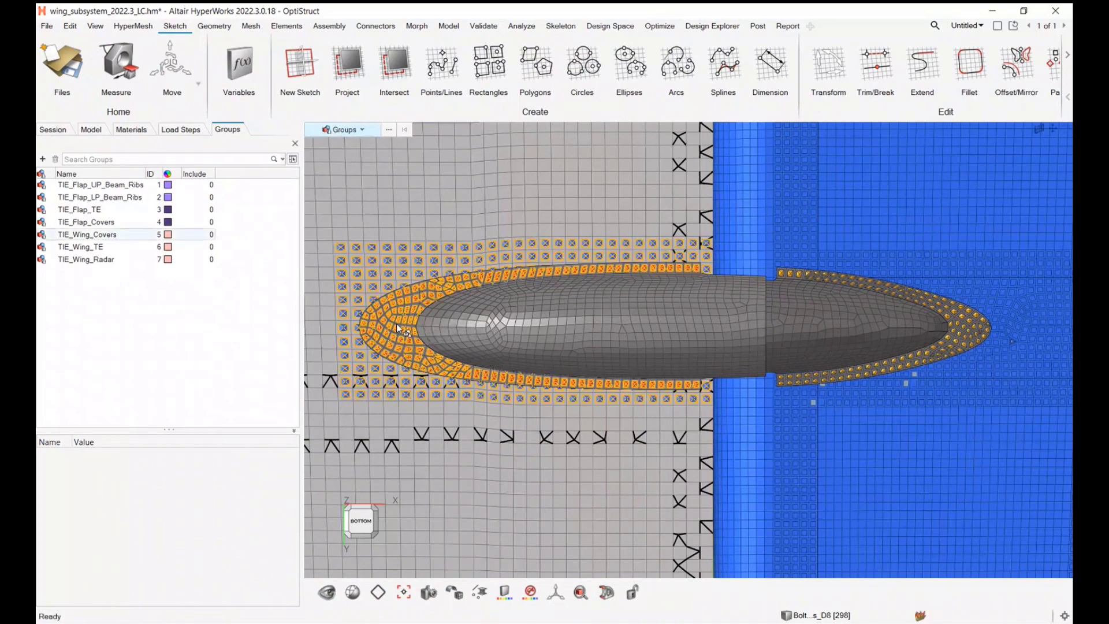
Step: Select the TIE_Wing_Covers contact group around the fairing in the graphics area
scroll(447, 384, up, 2)
scroll(447, 385, down, 3)
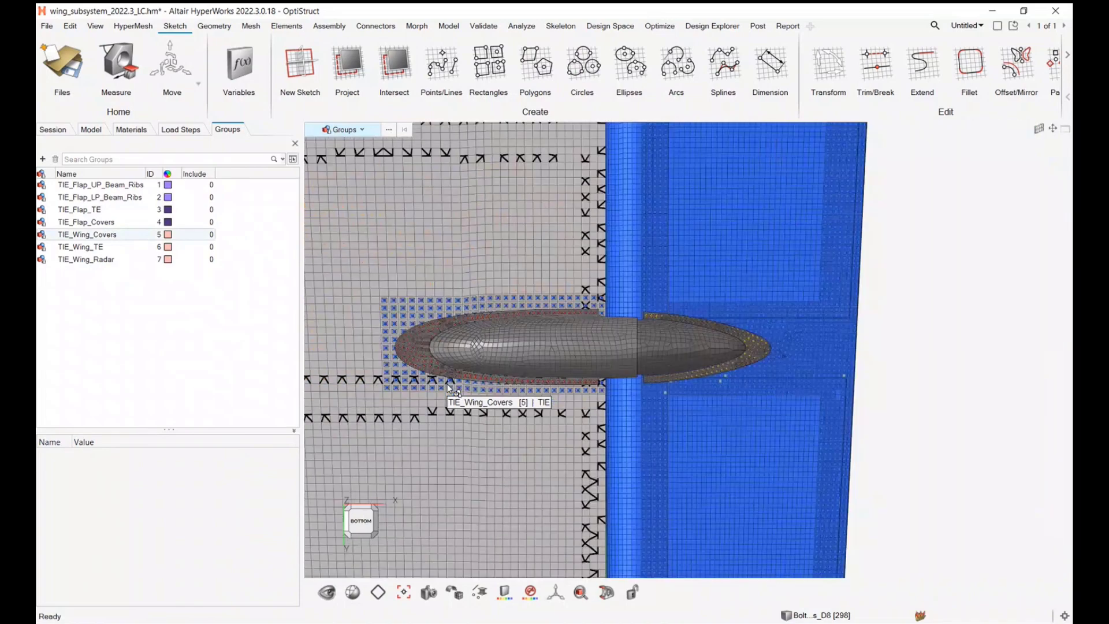
scroll(451, 360, up, 3)
scroll(449, 360, down, 2)
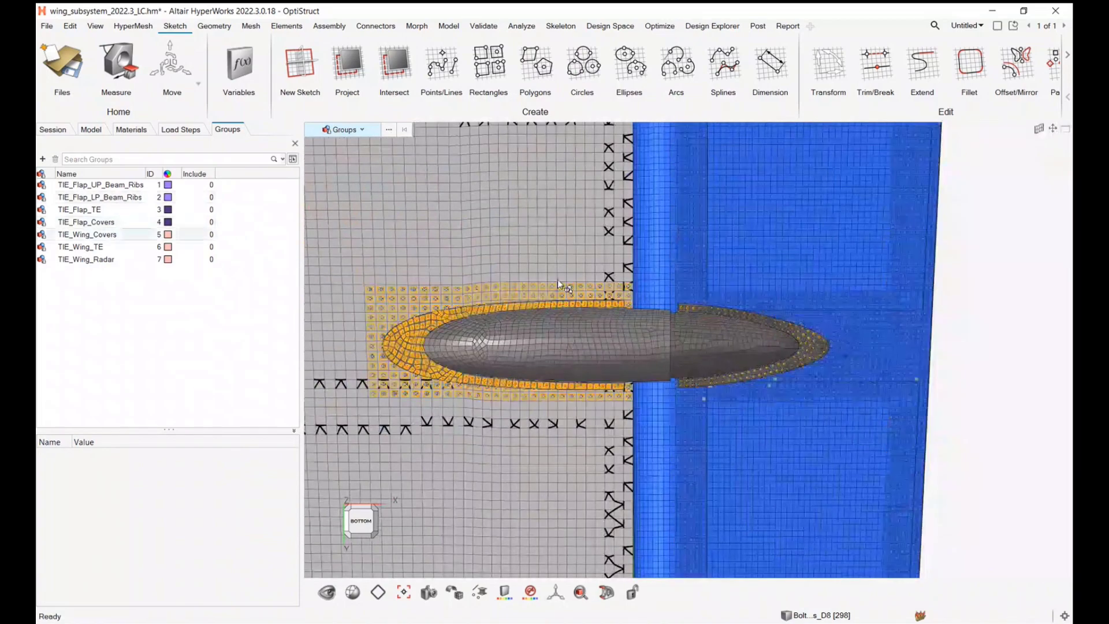
click(430, 301)
scroll(475, 305, down, 1)
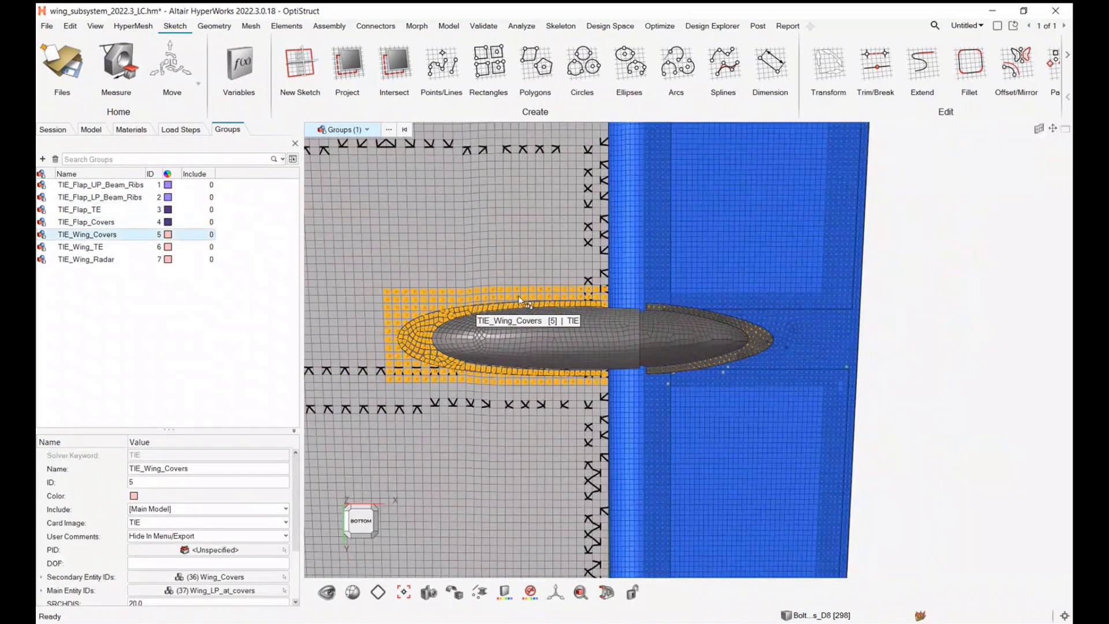
Step: Isolate only the TIE_Wing_Covers group with Isolate Entity and inspect its contact markers around the fairing
right_click(97, 232)
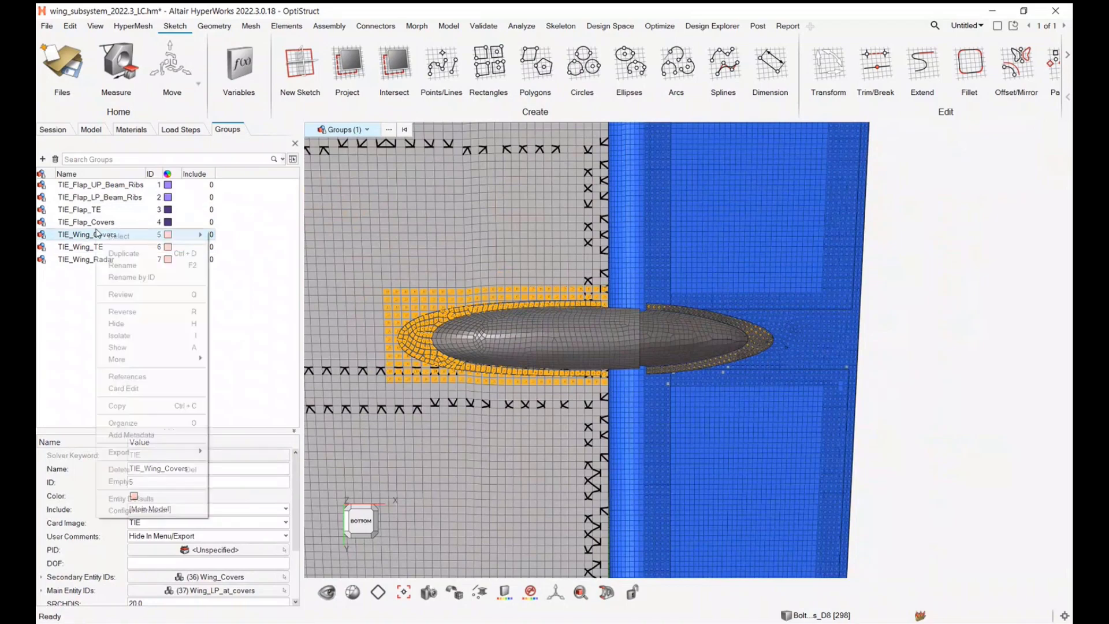
mouse_move(151, 360)
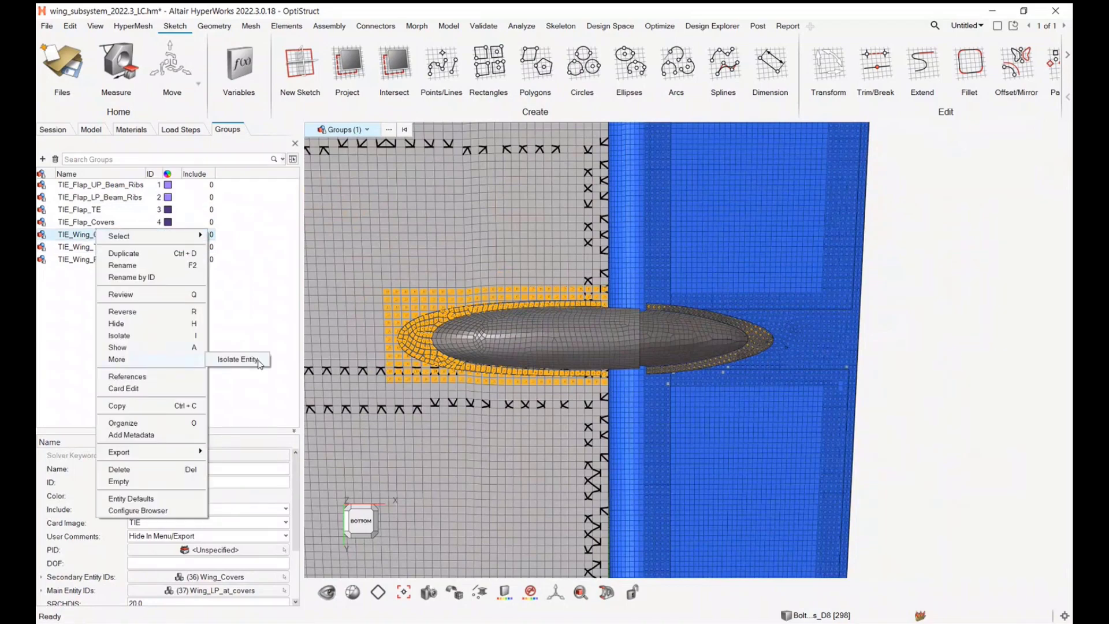
click(258, 361)
right_drag(453, 440, 536, 408)
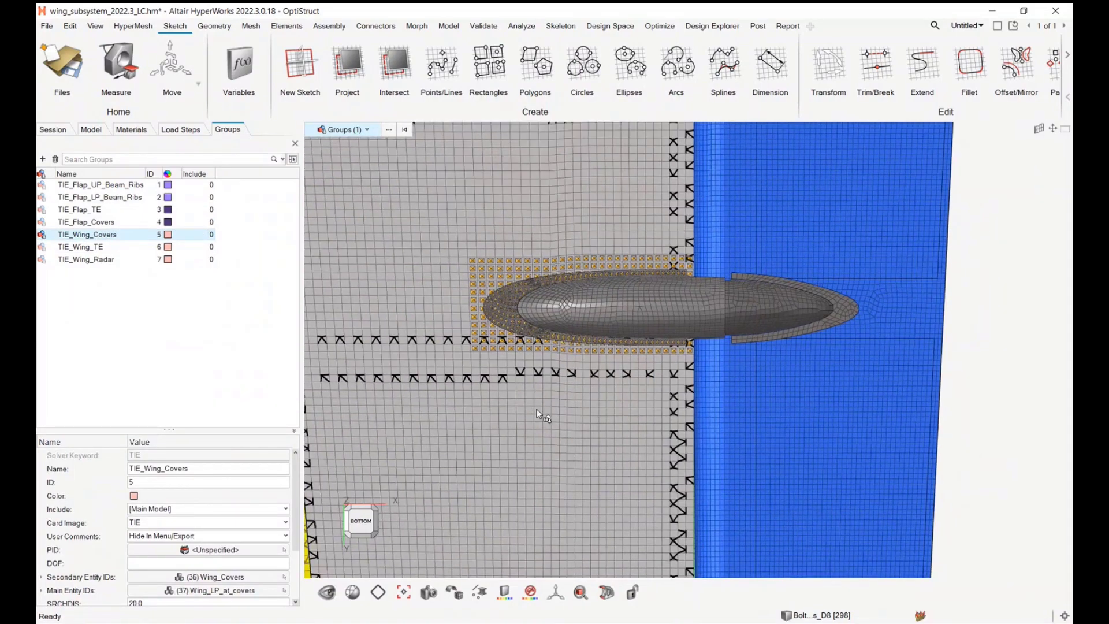
scroll(535, 408, down, 2)
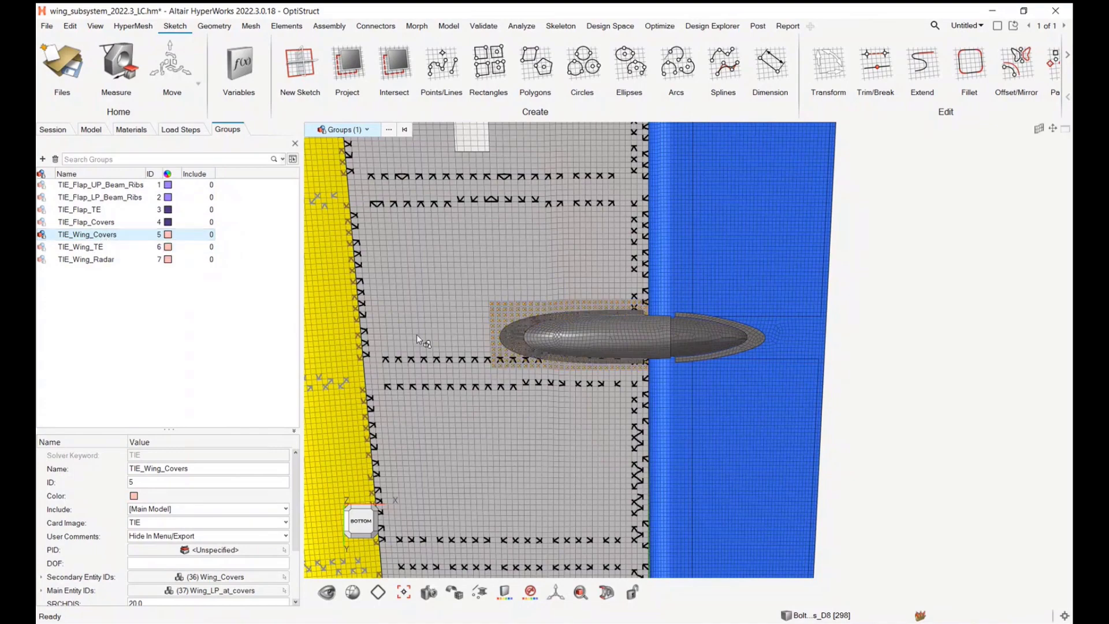
scroll(416, 333, up, 3)
scroll(483, 327, down, 5)
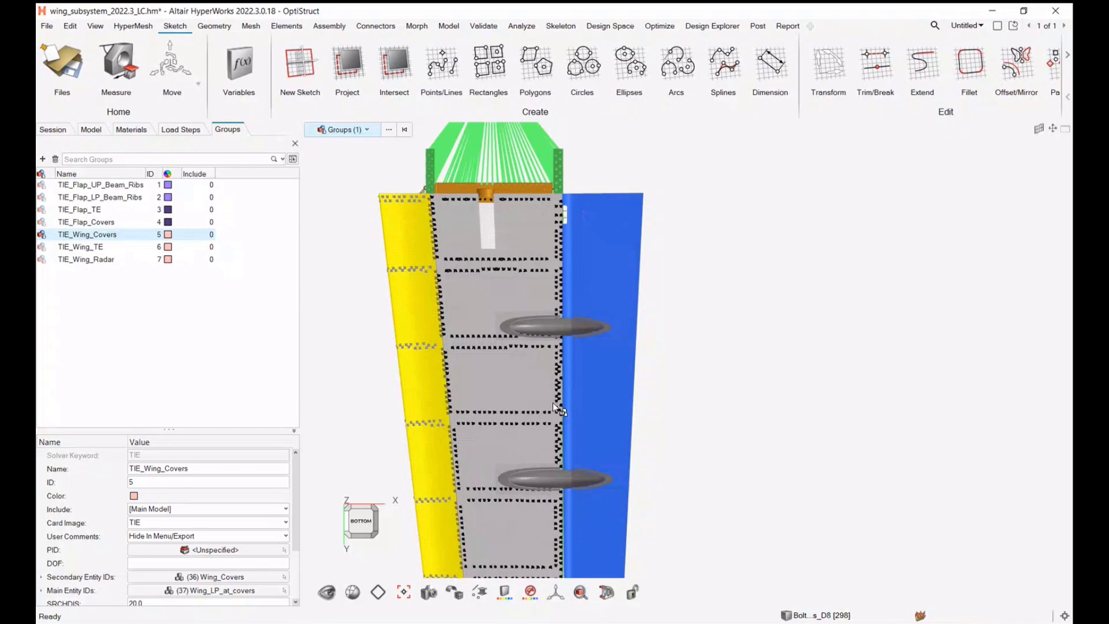
scroll(528, 350, up, 2)
scroll(512, 346, up, 2)
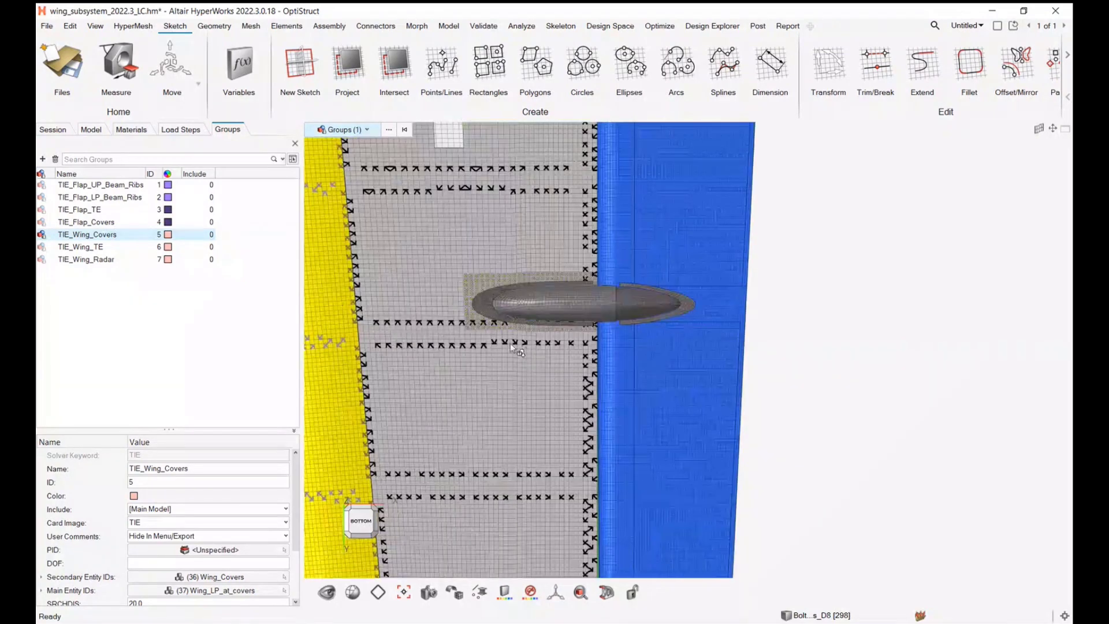
scroll(436, 303, up, 2)
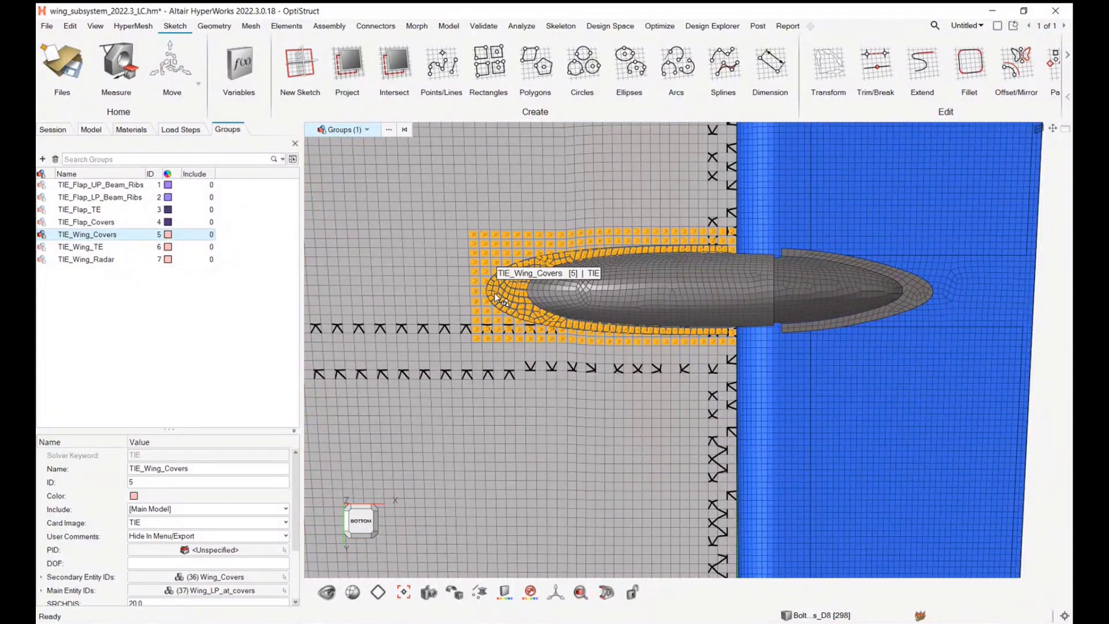
Step: Isolate the TIE_Wing_Covers group together with its attached components using Isolate, clear the selection, and fit the result in view
scroll(494, 292, down, 2)
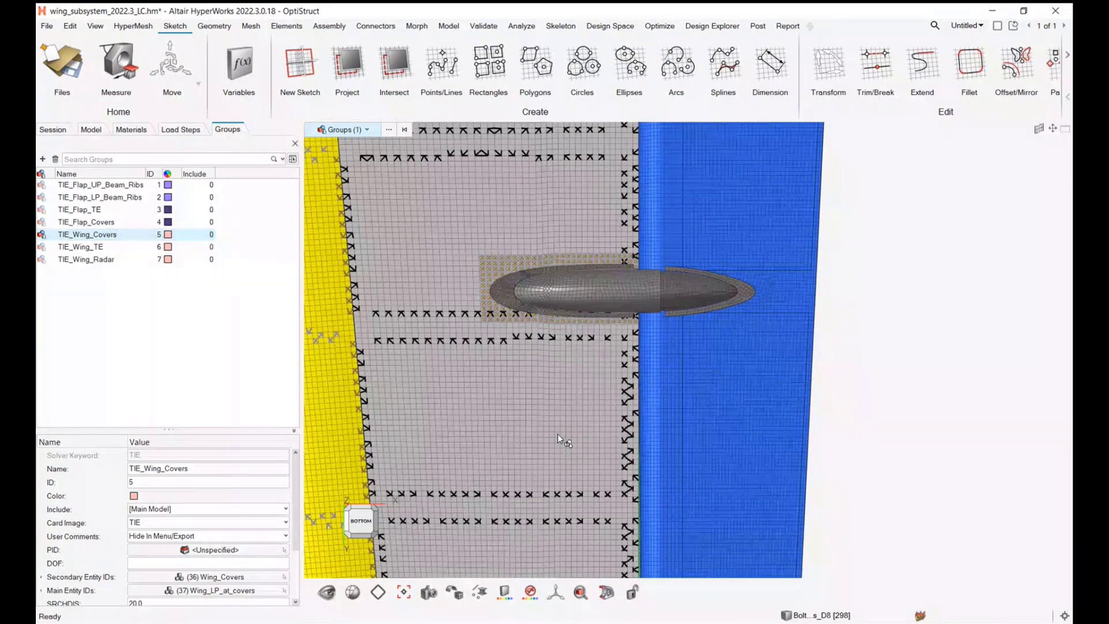
right_click(90, 235)
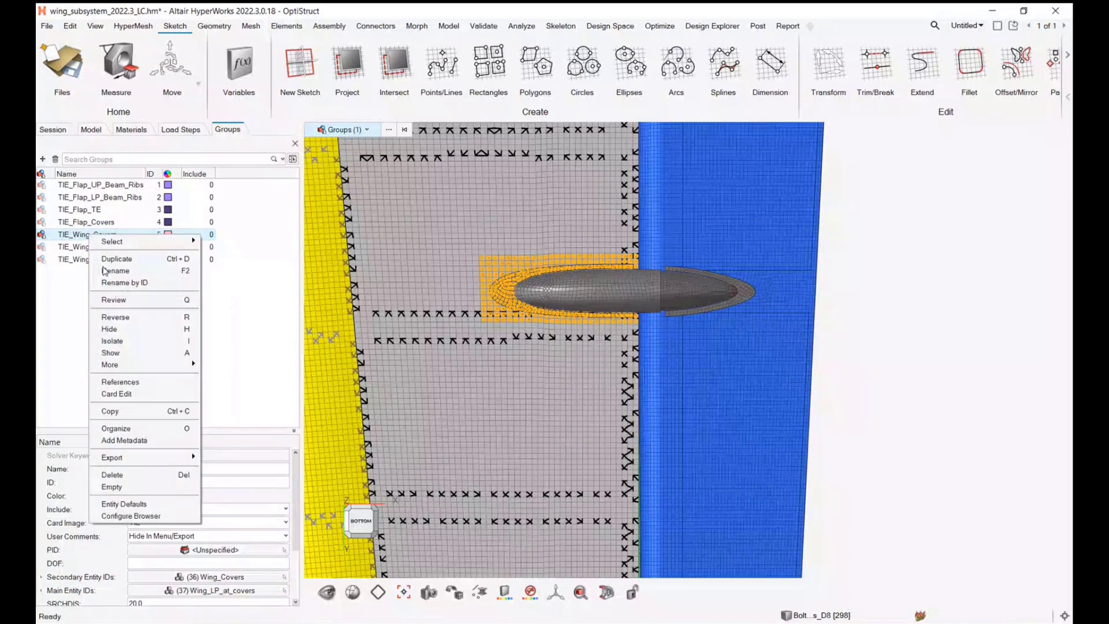
mouse_move(127, 365)
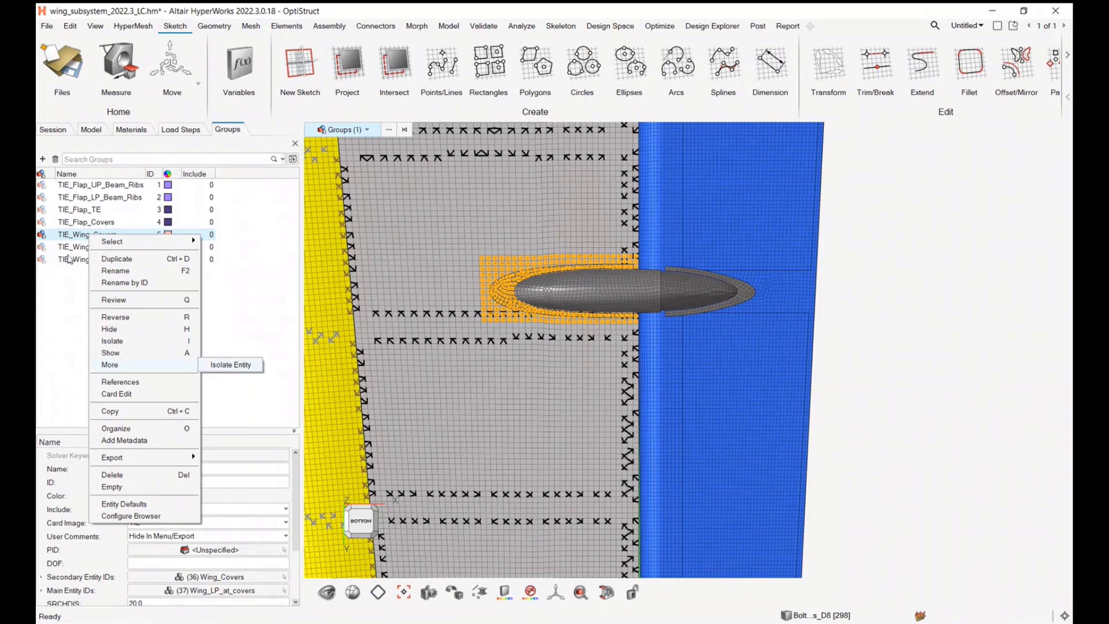
click(113, 341)
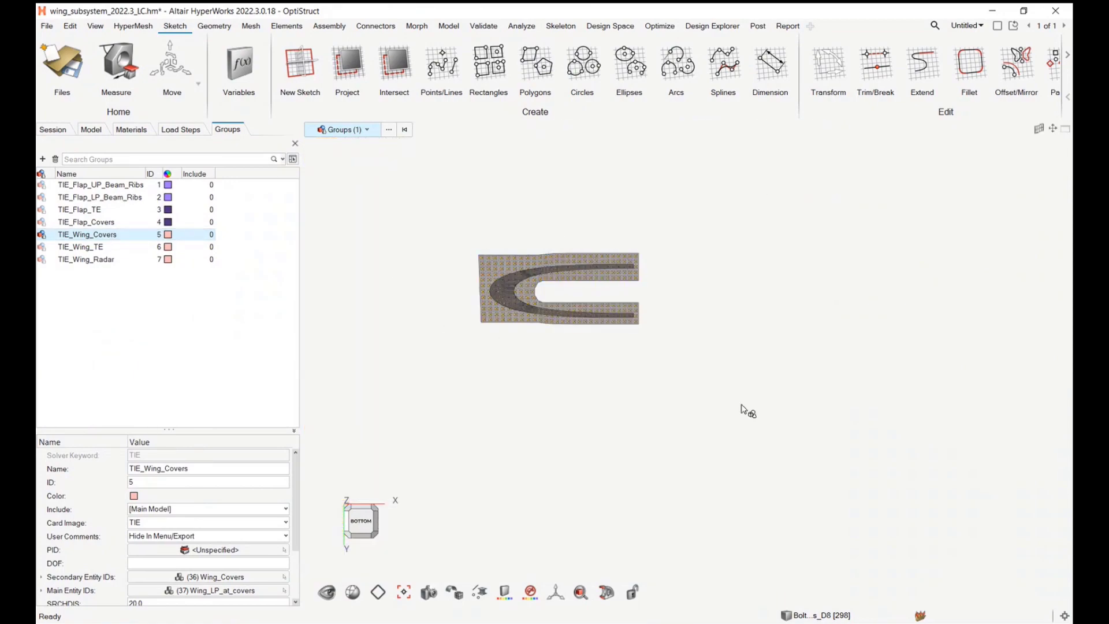
click(586, 387)
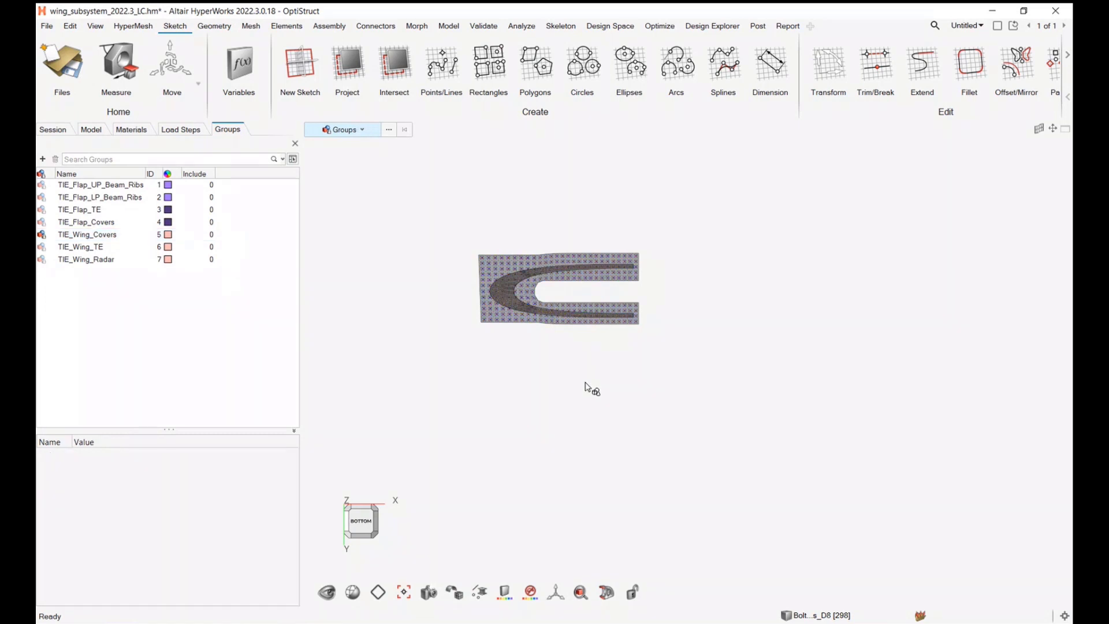
key(f)
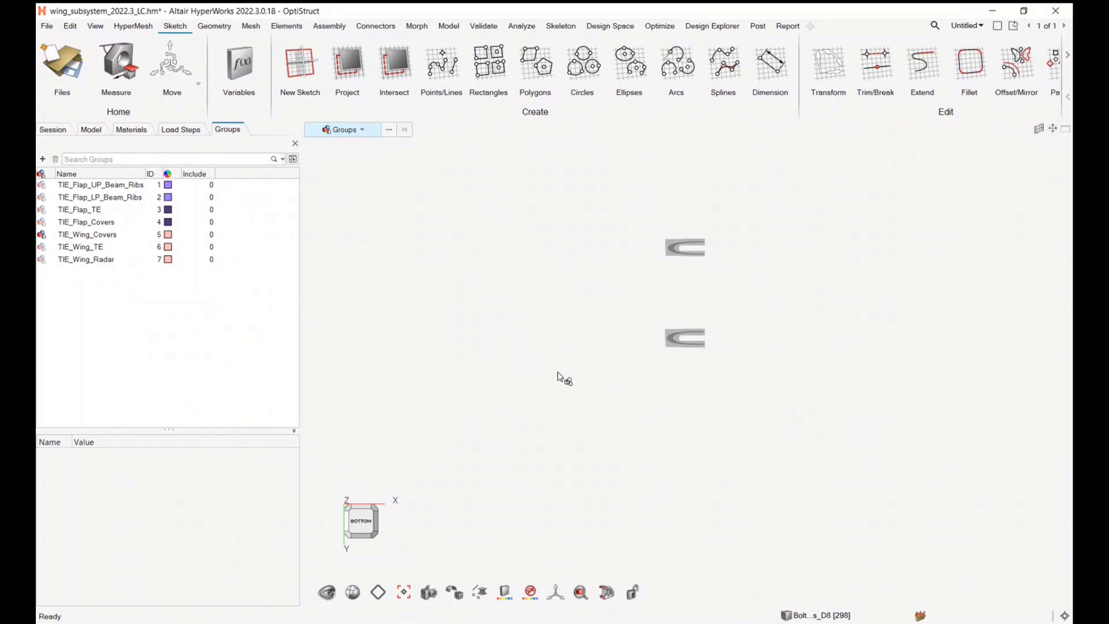
Step: Open the materials list, add the E column to it, and widen the browser until every column fits
click(92, 130)
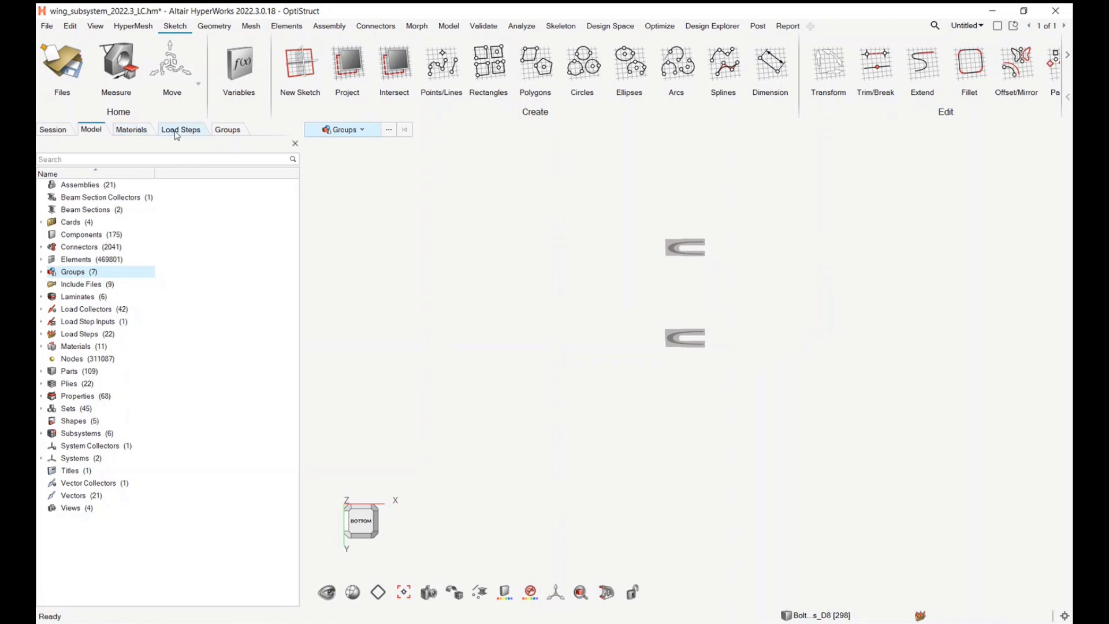
click(143, 131)
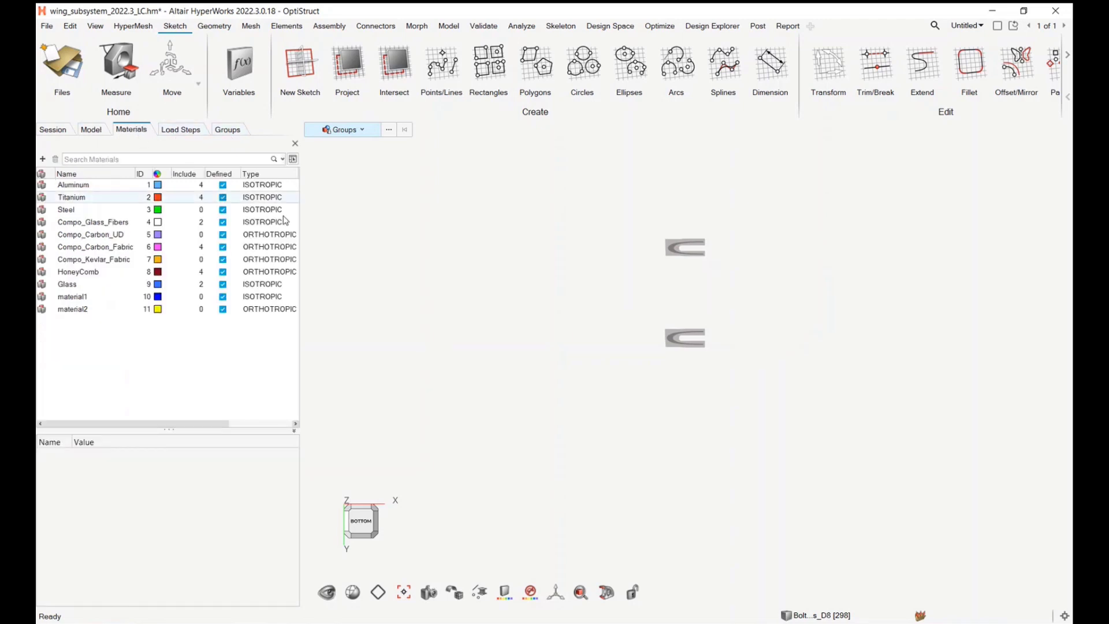
drag(298, 226, 414, 226)
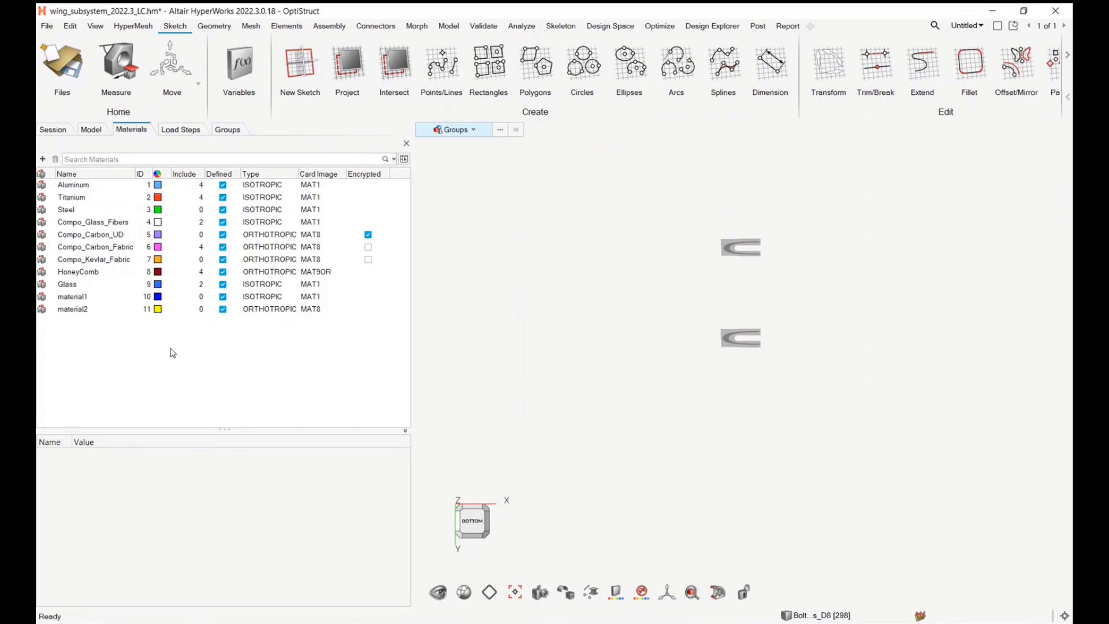
right_click(403, 181)
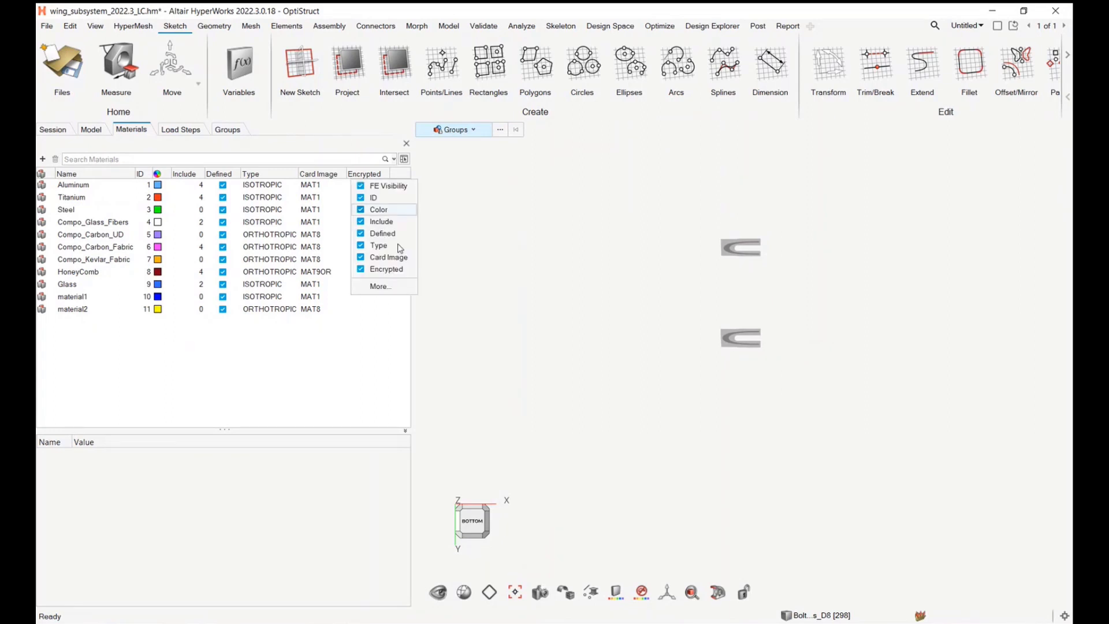
click(390, 285)
click(271, 303)
click(328, 588)
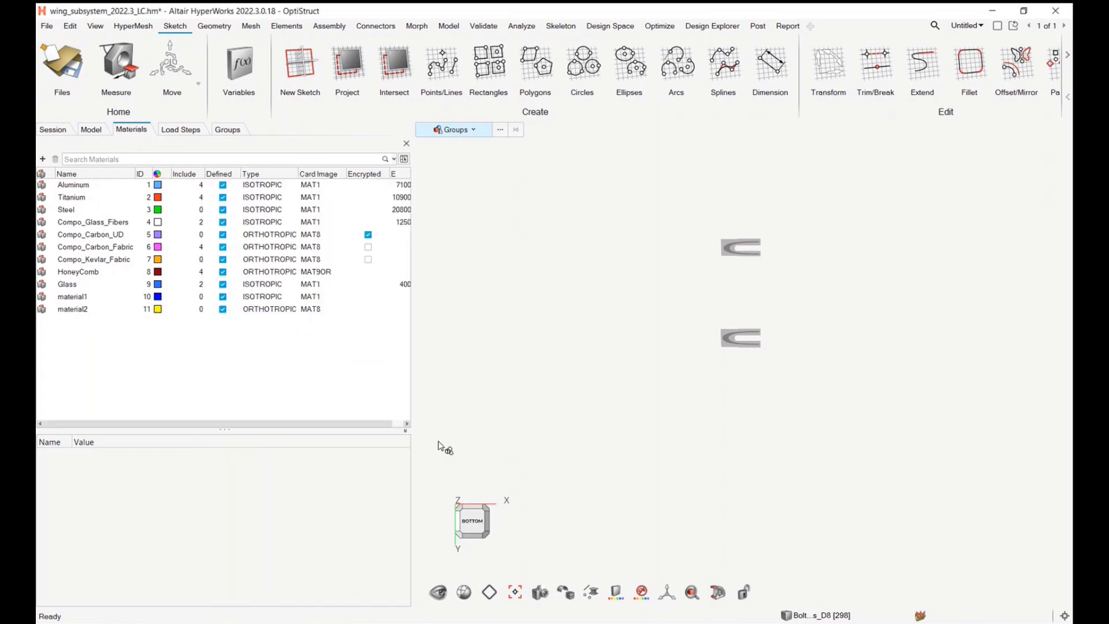
drag(413, 321, 475, 323)
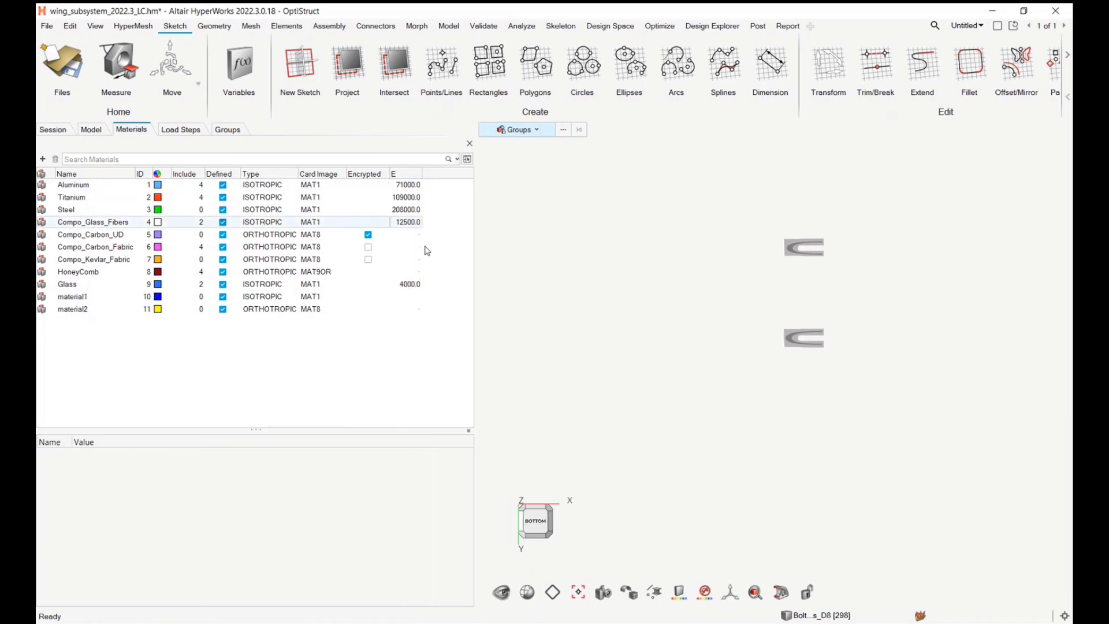
Step: Check the Selected and Displayed search filters and the option to populate the materials browser from picked entities, leaving both unapplied
click(456, 159)
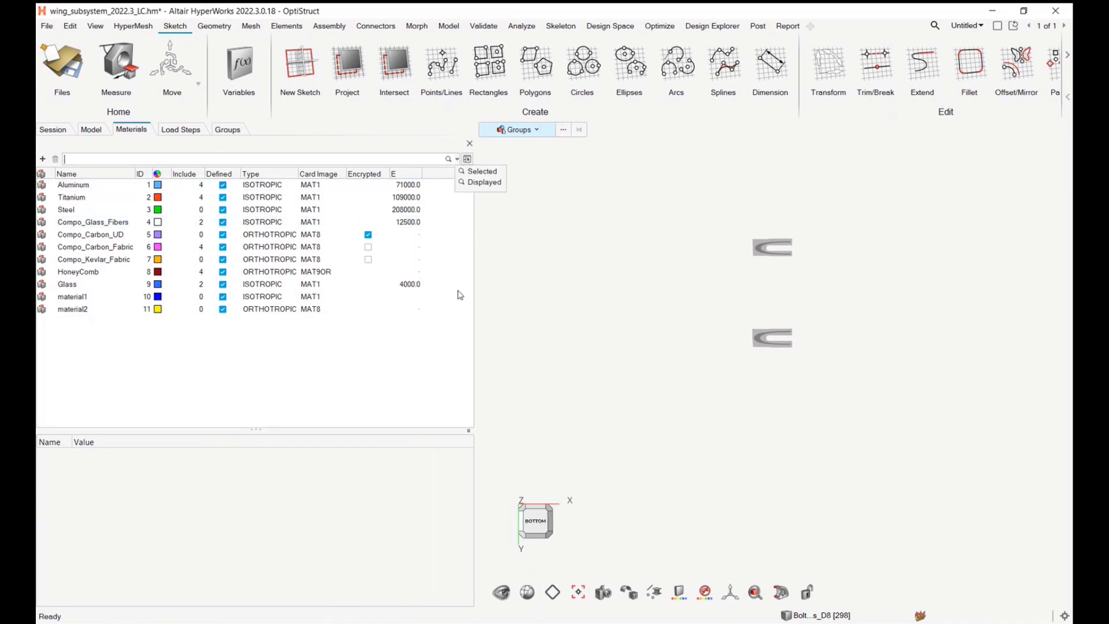
click(447, 357)
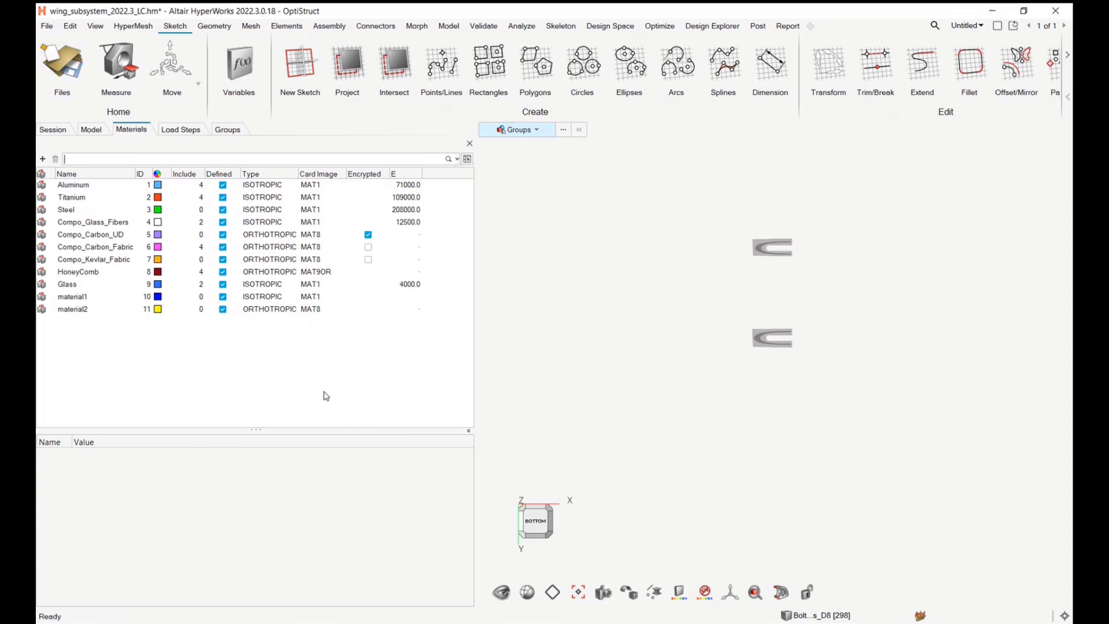
click(468, 160)
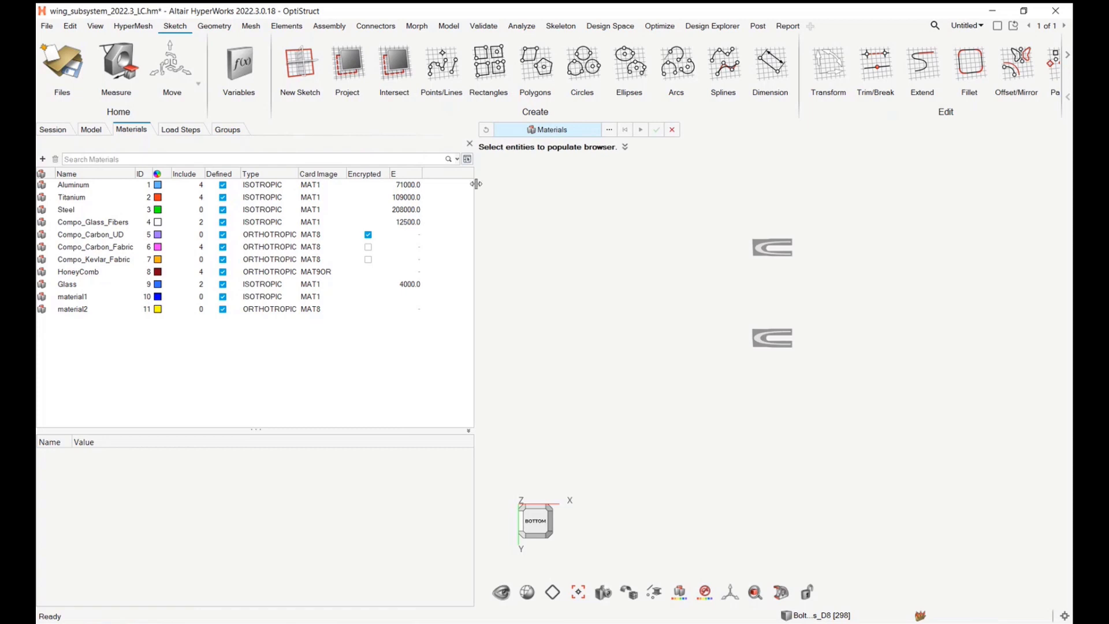
click(672, 130)
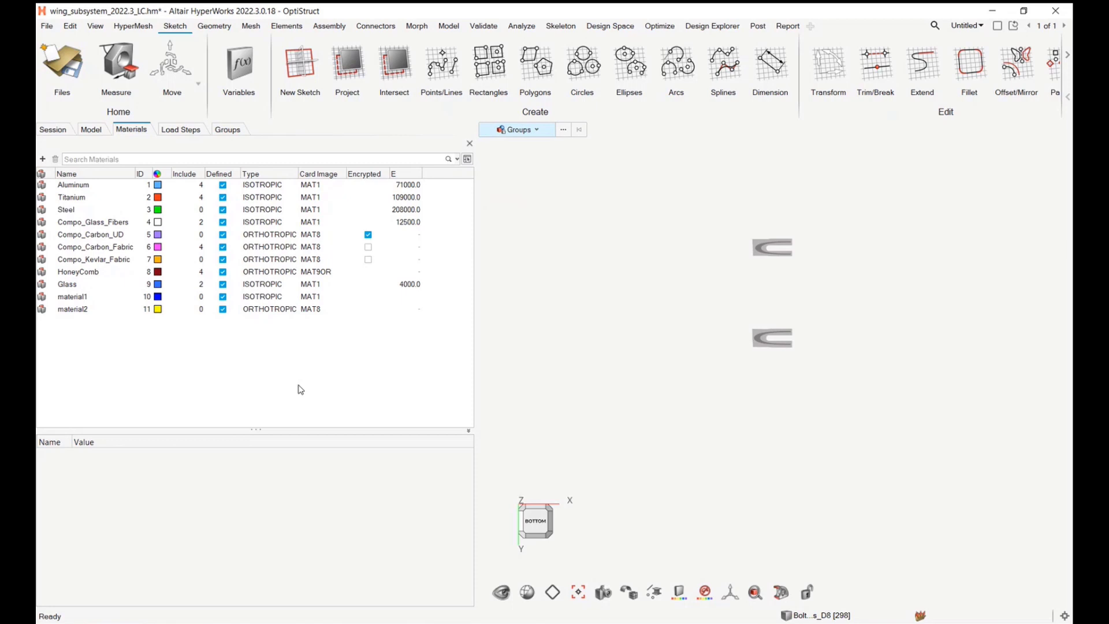
Step: Return to the model entity list and close all open entity views
click(87, 132)
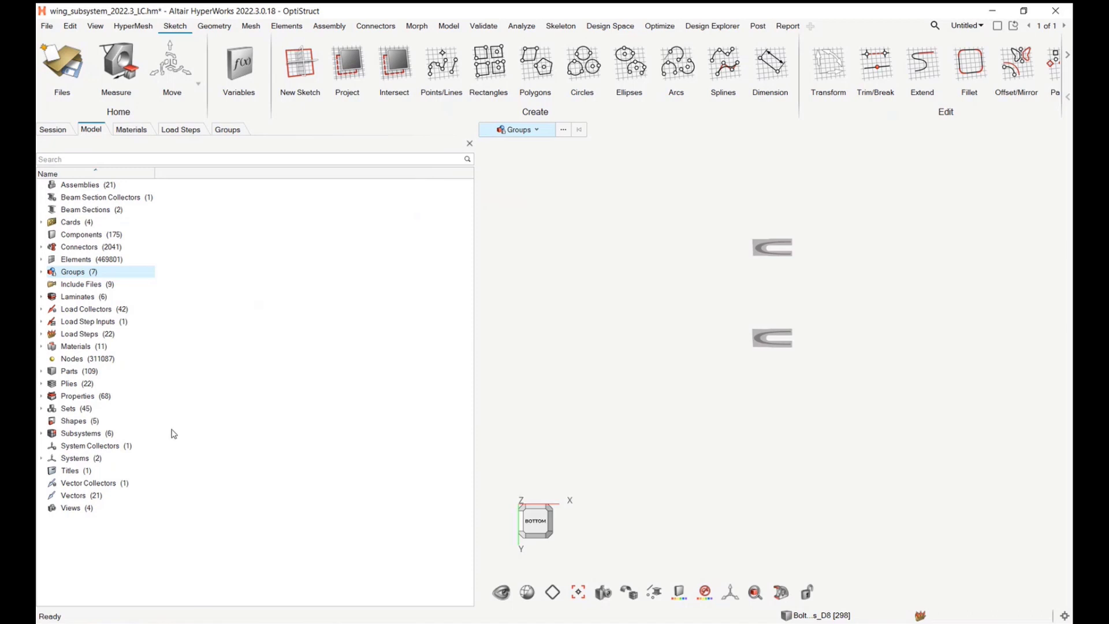
click(133, 129)
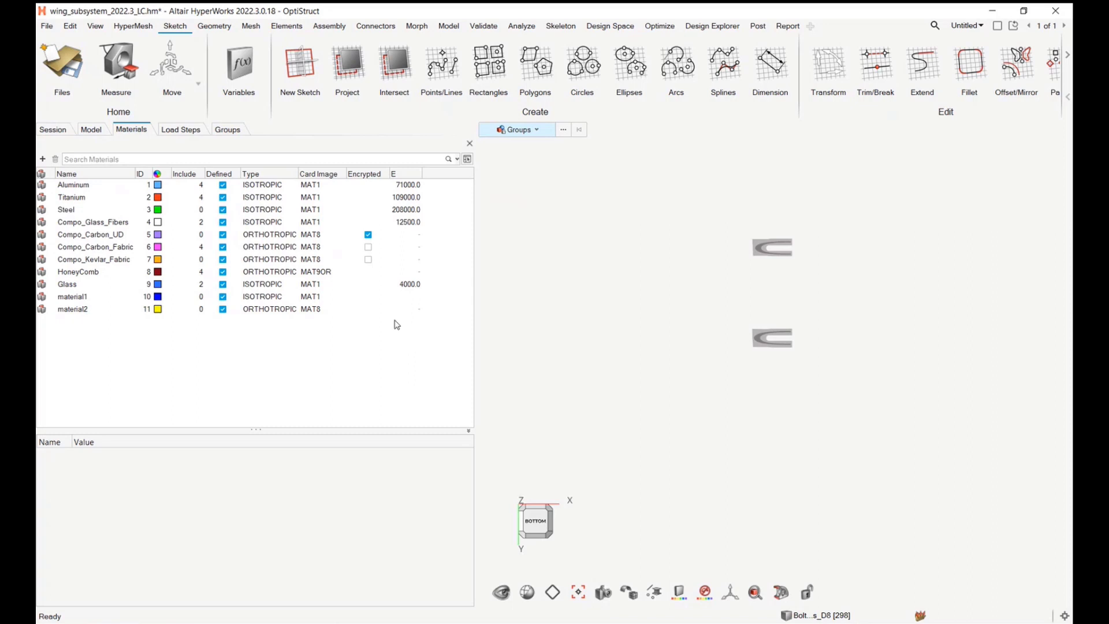
click(91, 129)
right_click(192, 232)
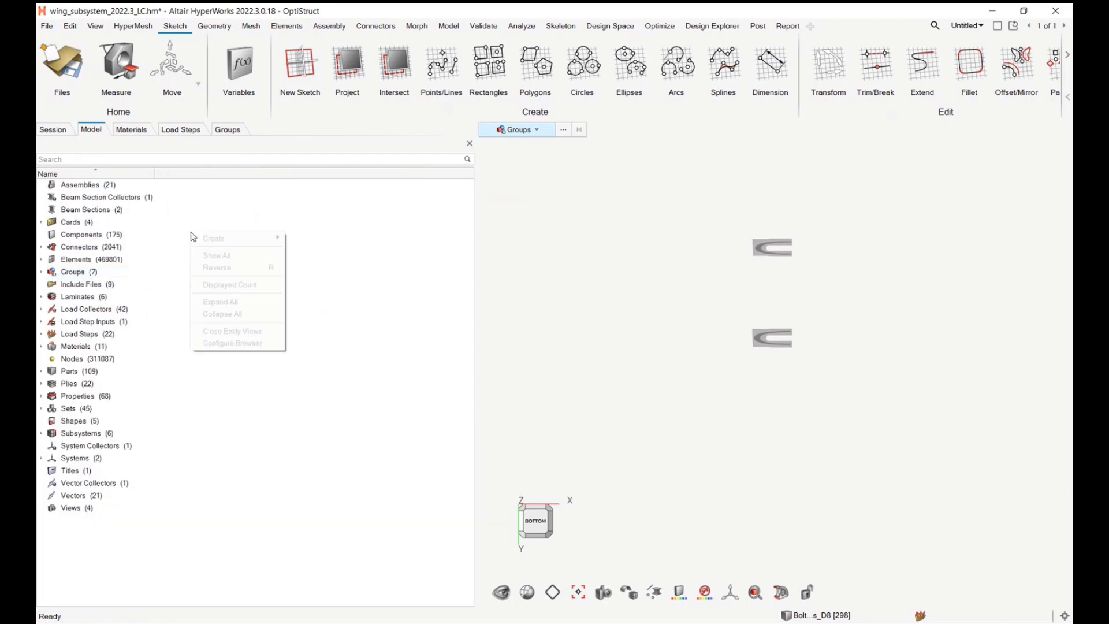
click(229, 333)
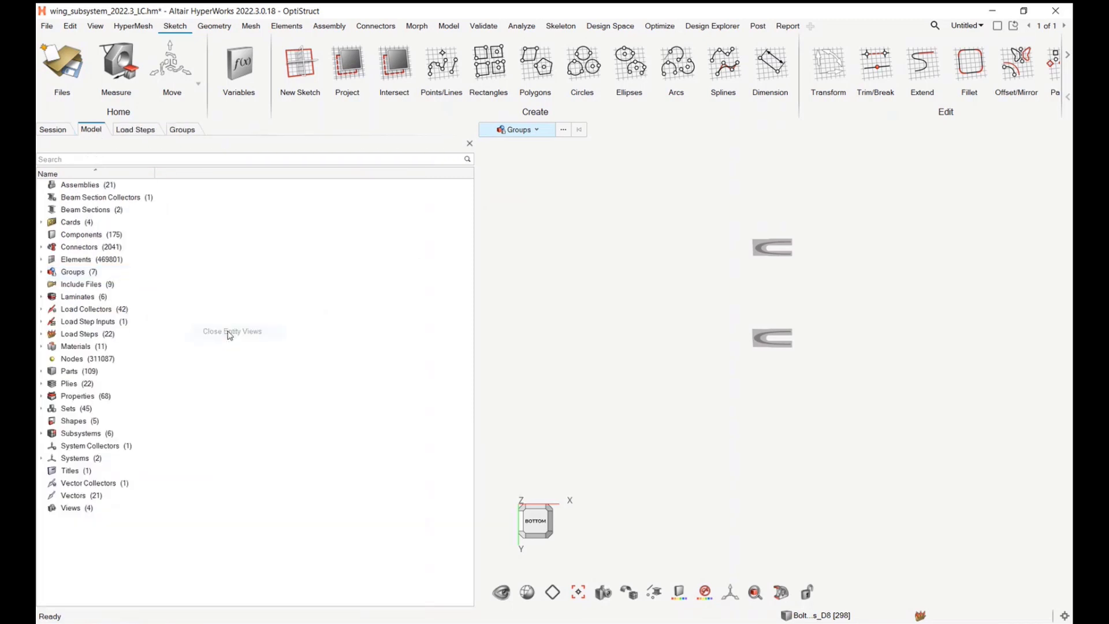
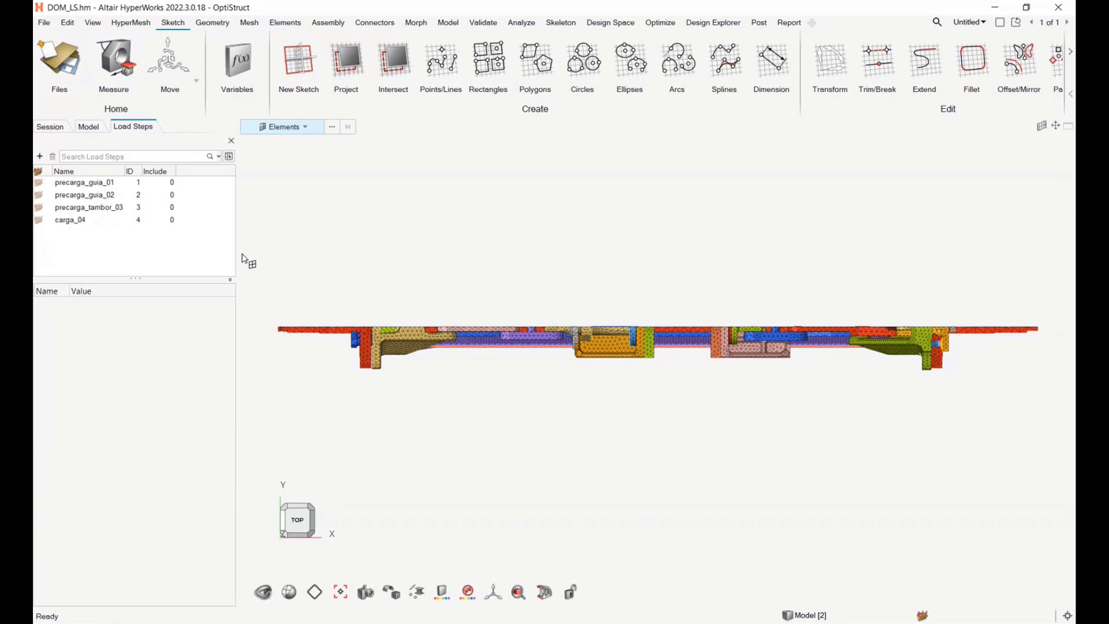
Step: Widen the browser in the DOM_LS.hm model and examine the subcase definition of the carga_04 load step
drag(238, 257, 269, 249)
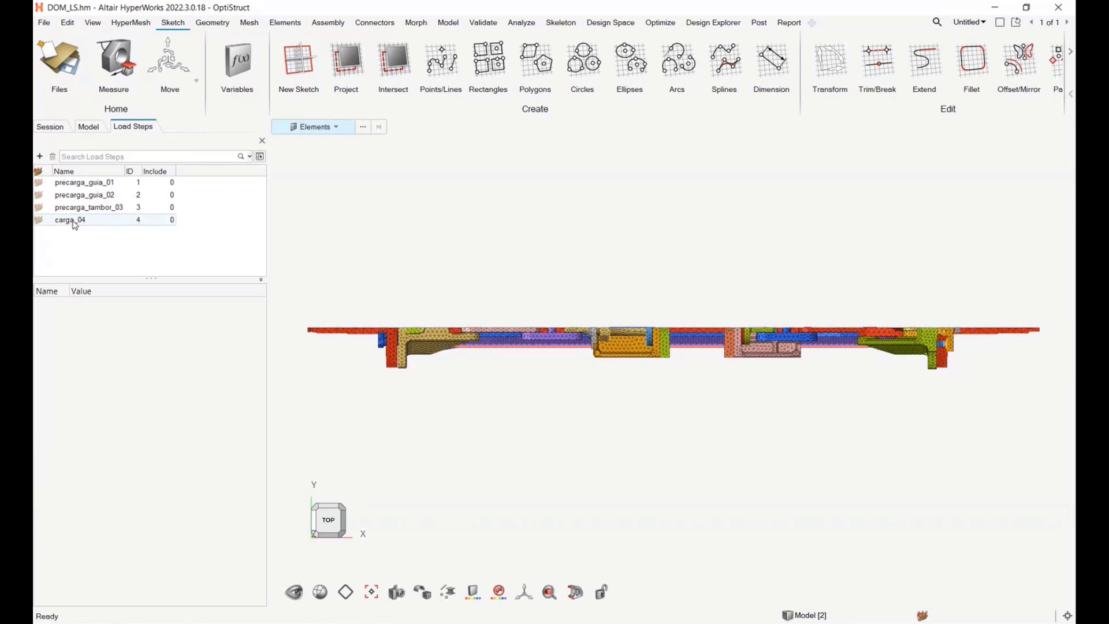
click(75, 224)
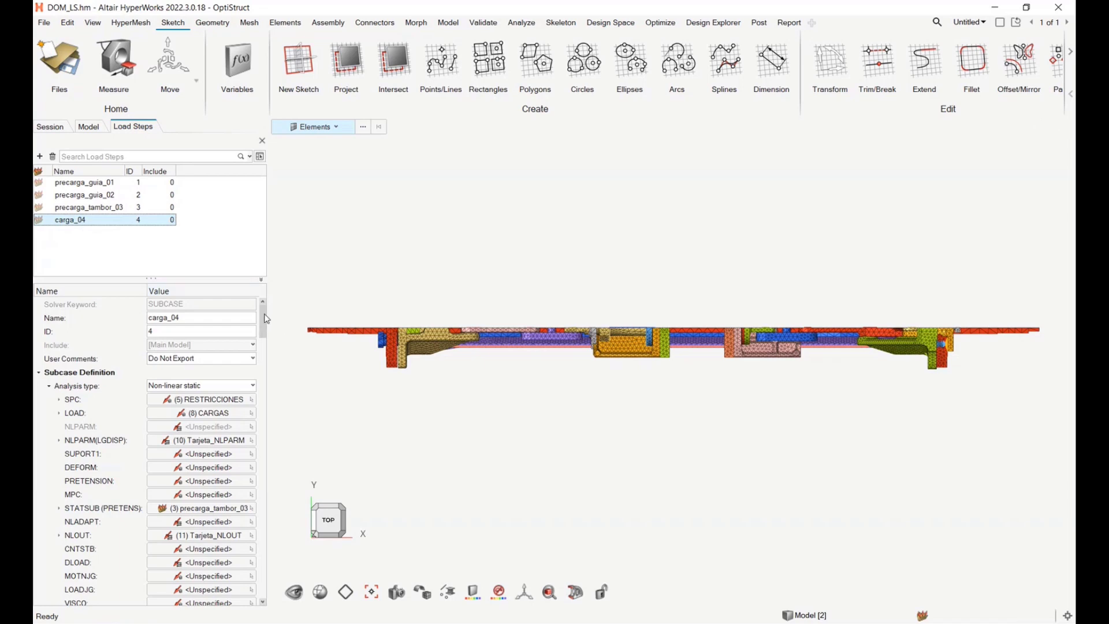
scroll(267, 319, down, 1)
scroll(270, 318, up, 1)
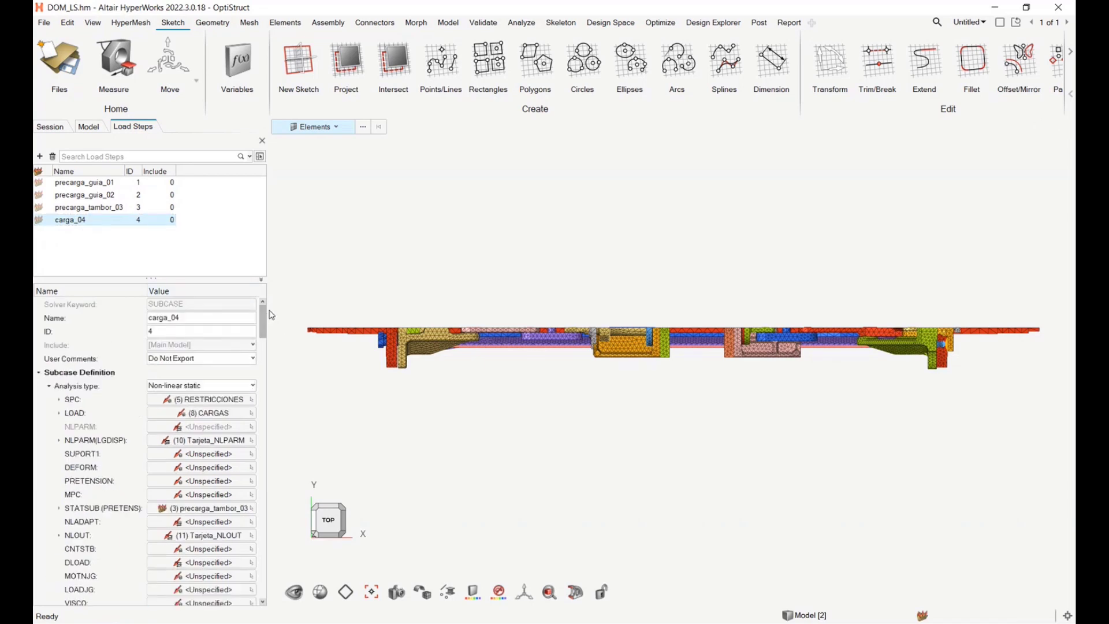
scroll(271, 317, down, 1)
scroll(271, 319, up, 1)
Step: Expand and collapse the SPC, LOAD and NLPARM(LGDISP) references of carga_04 one after another to review their details
click(60, 400)
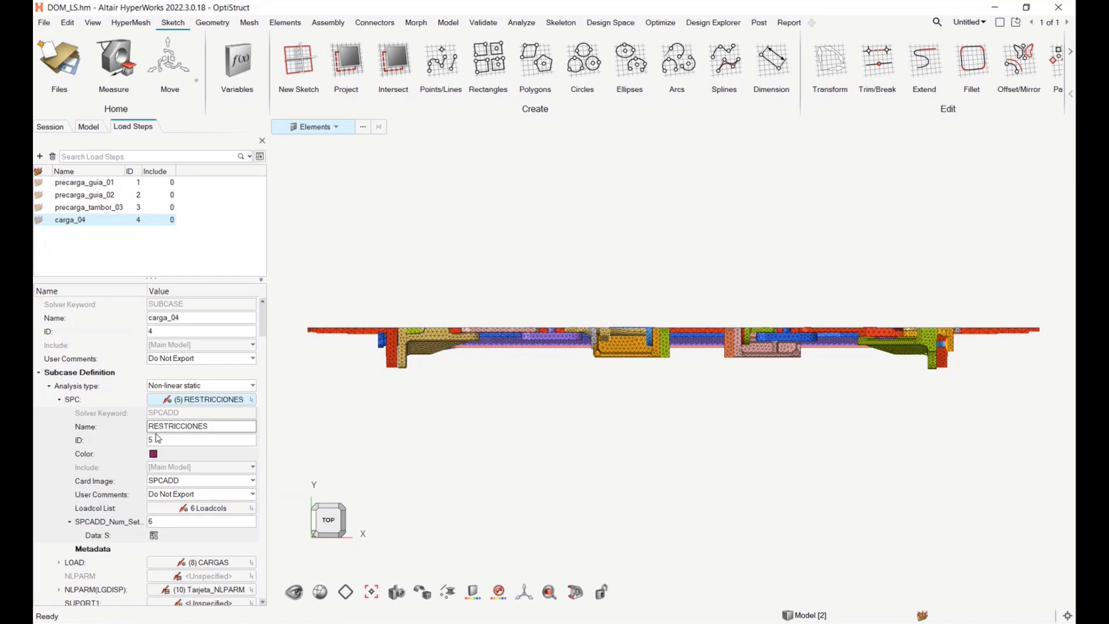
click(59, 399)
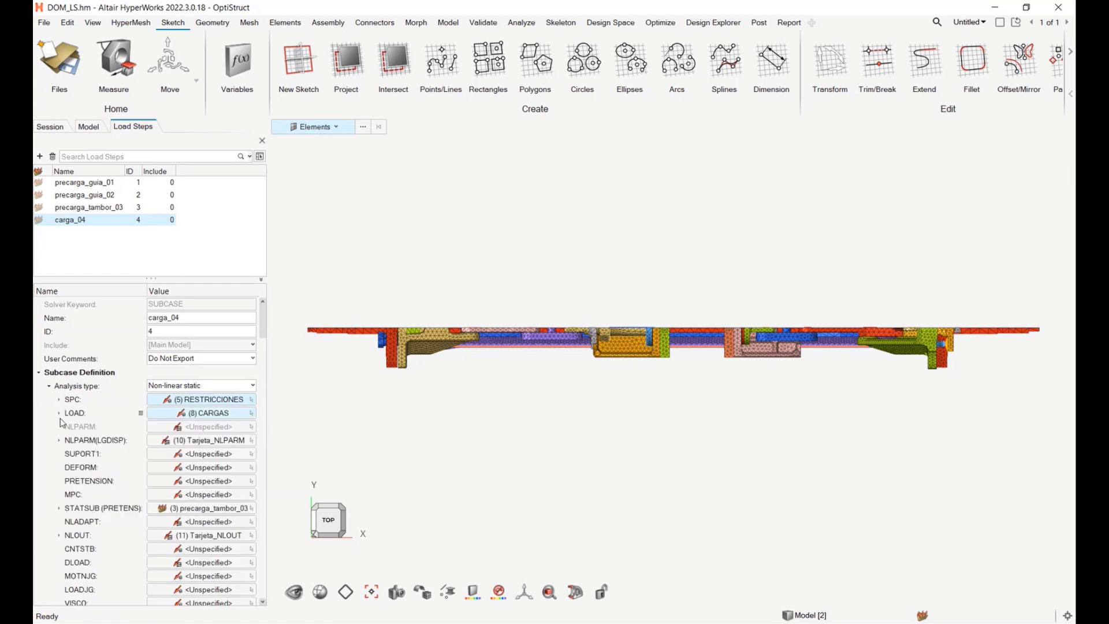
click(59, 413)
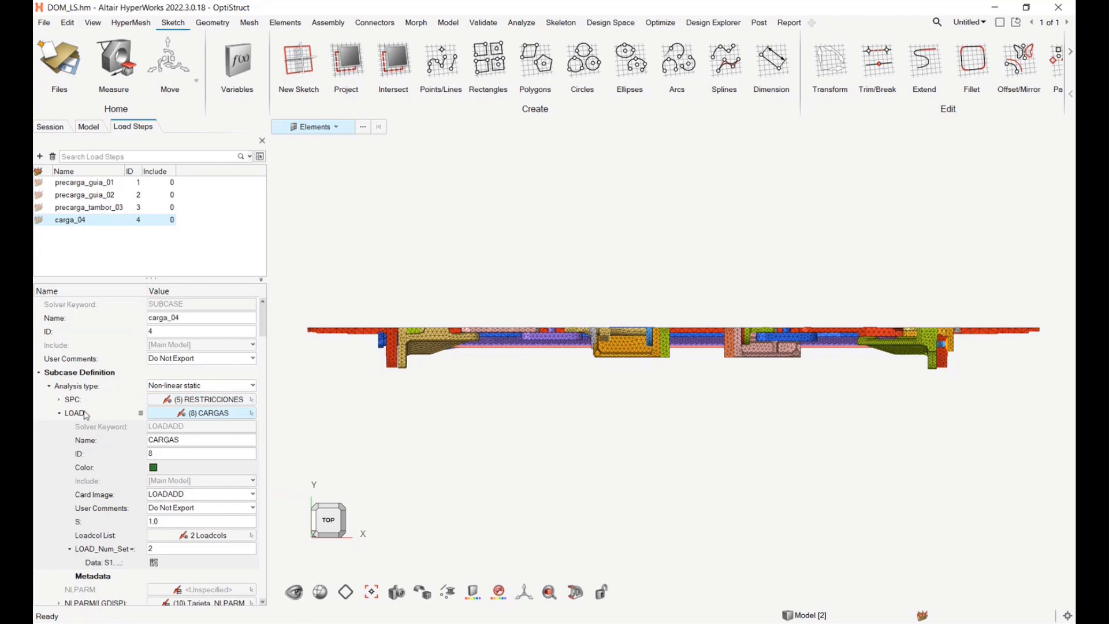
click(59, 412)
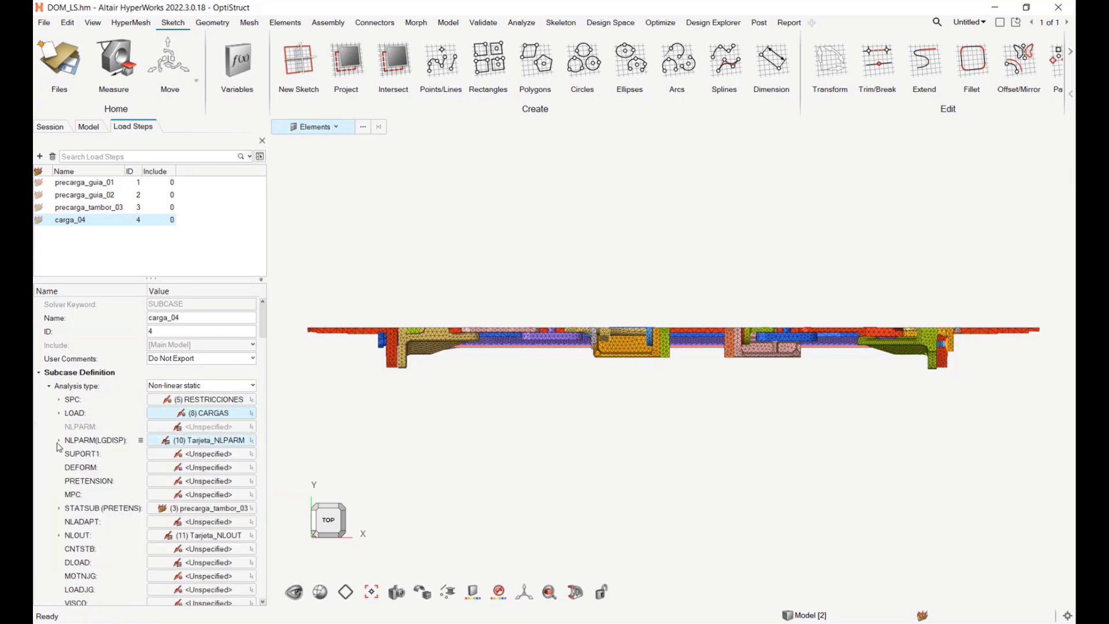
click(60, 440)
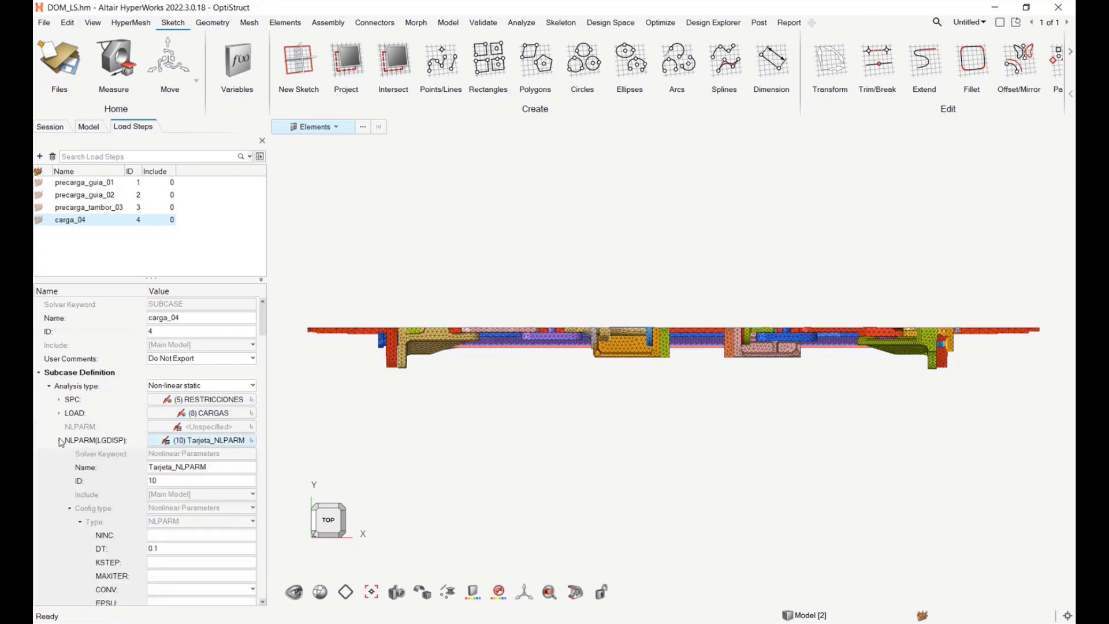
click(60, 441)
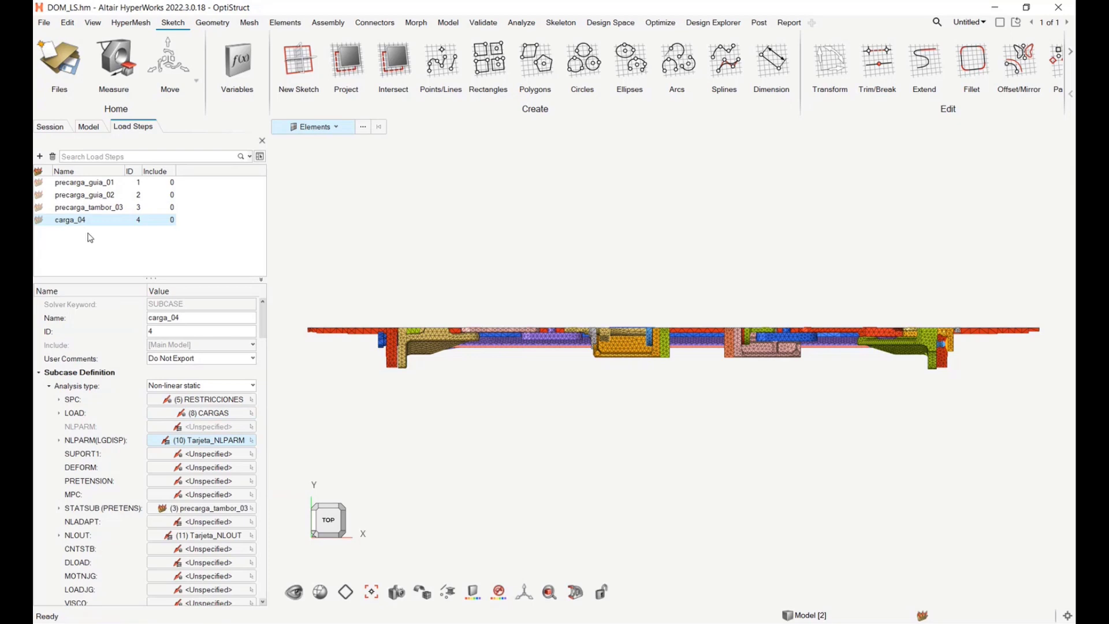
Step: Compare the definitions of precarga_tambor_03, precarga_guia_02 and carga_04, including the SPC reference of carga_04, and return to the model entity list
click(88, 209)
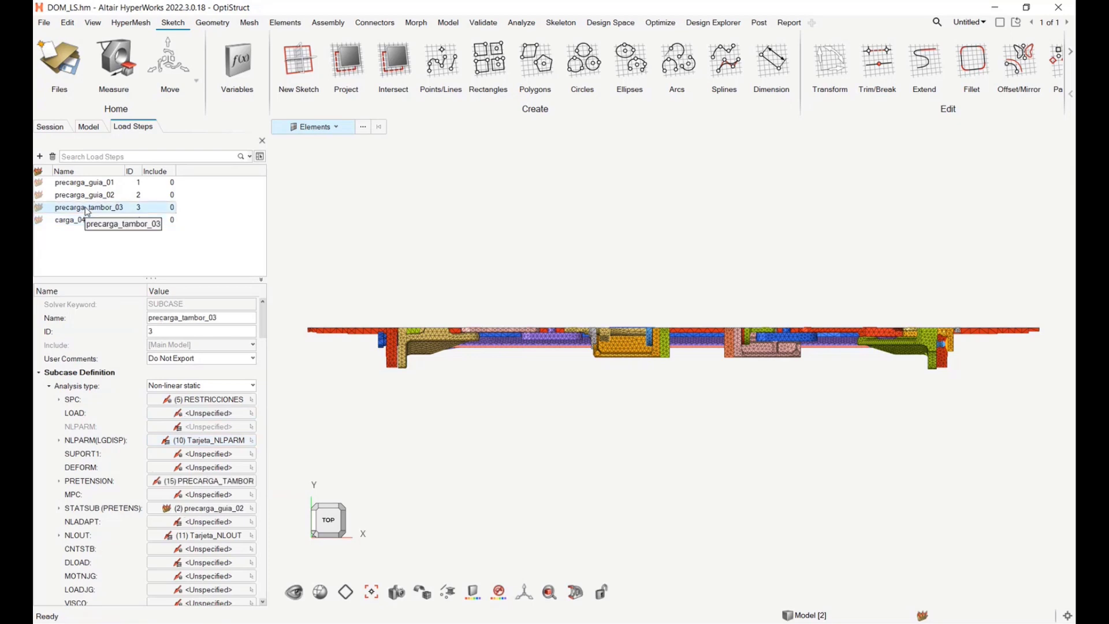
key(Up)
key(Down)
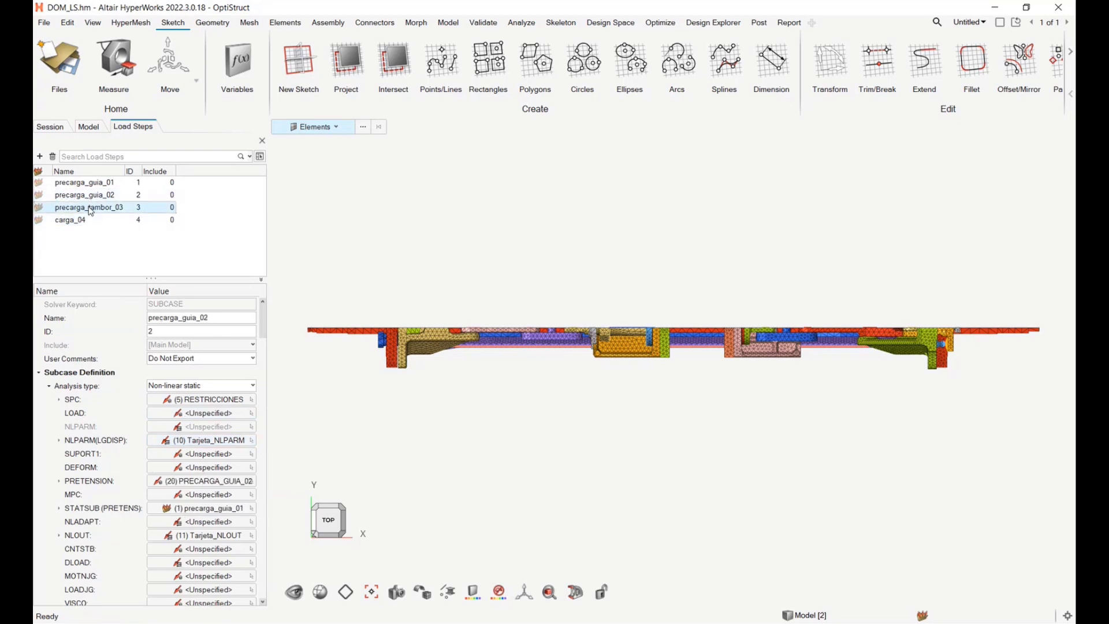
click(83, 222)
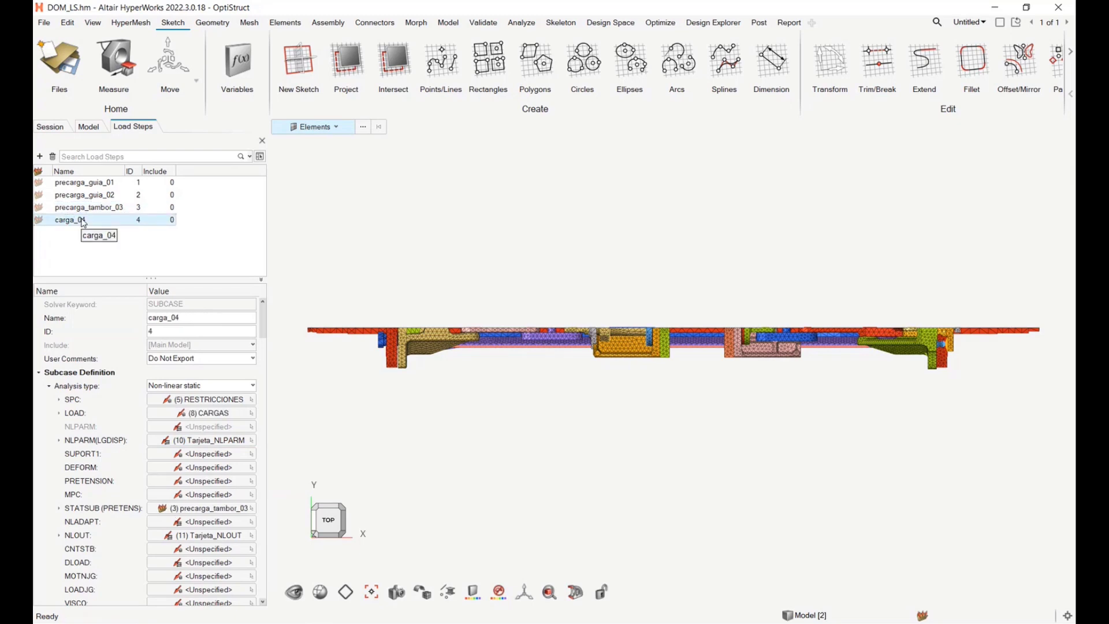
click(59, 399)
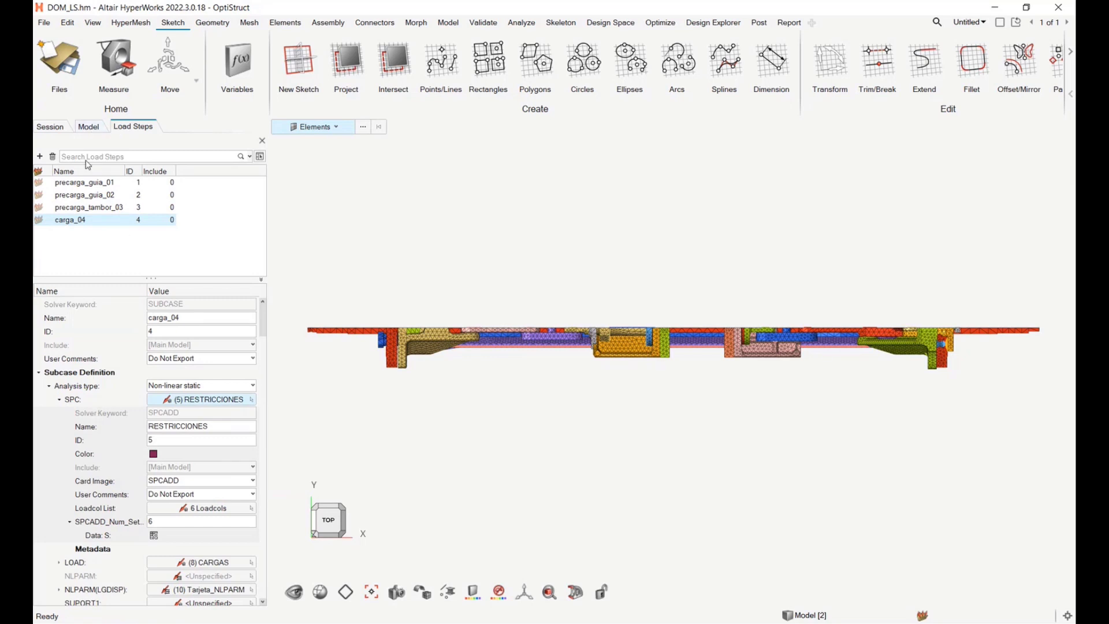
click(88, 127)
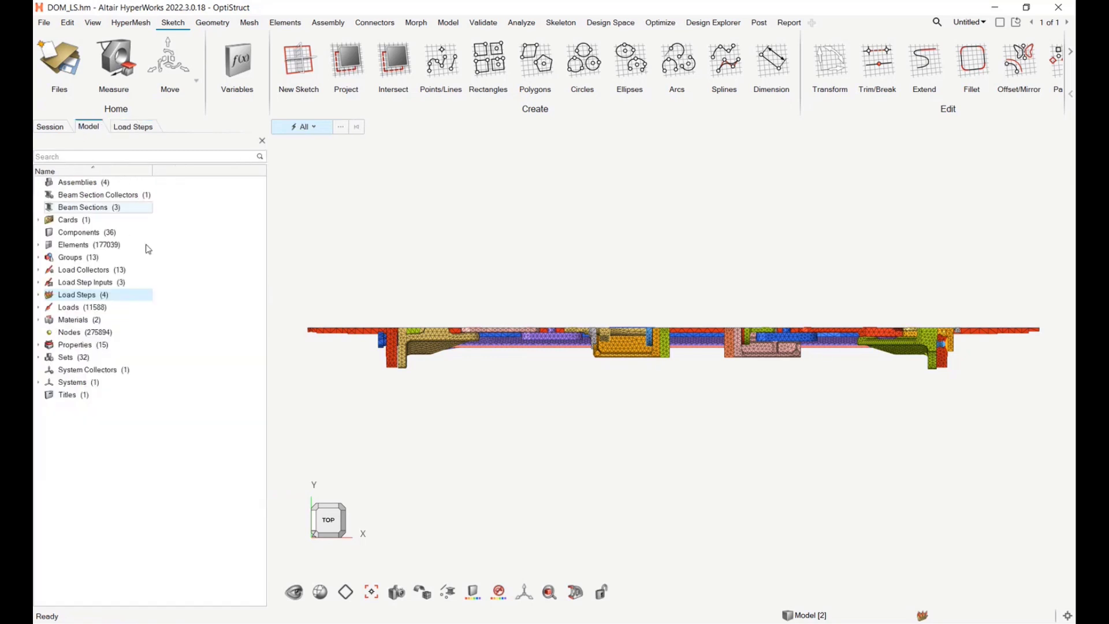
Step: Open the Properties entity view and sort the properties by ID
click(85, 346)
double_click(86, 347)
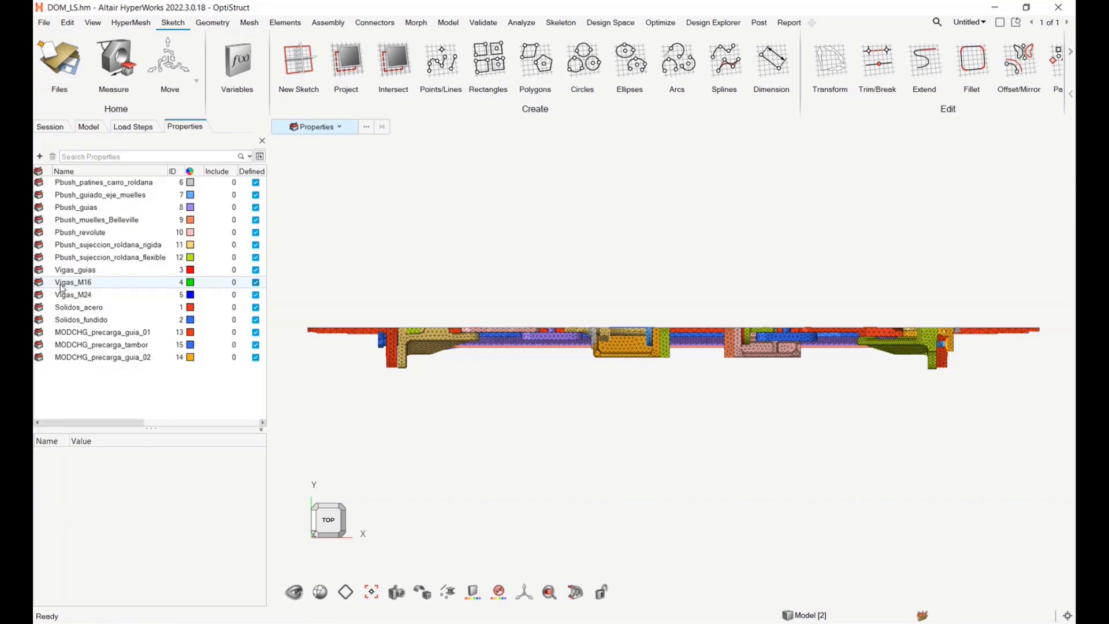
click(172, 171)
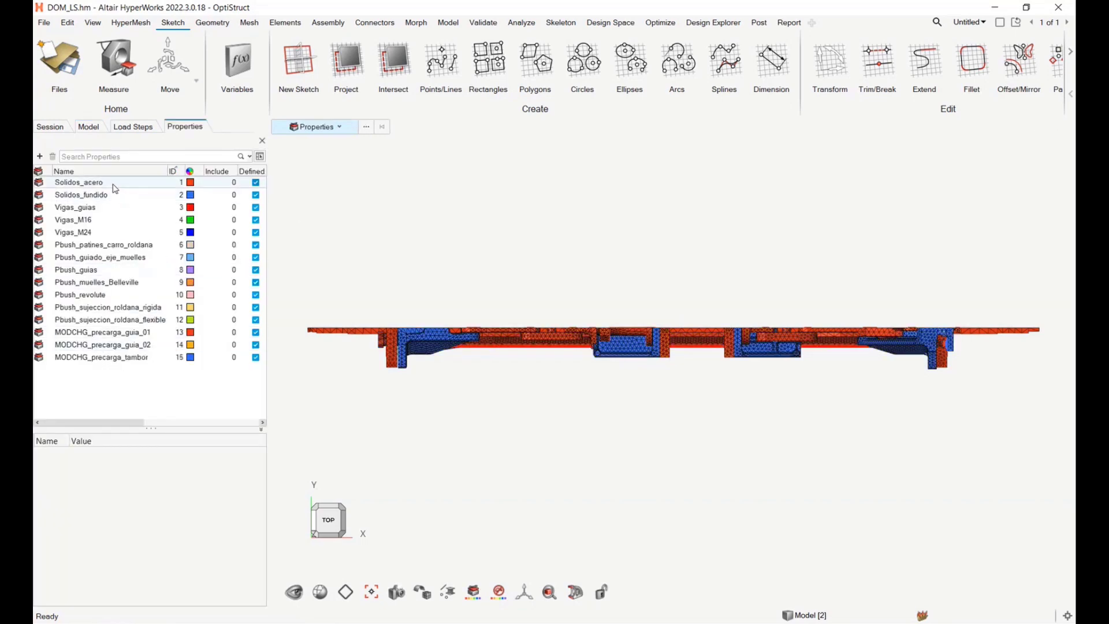
Step: Review the definitions of Solidos_acero, Solidos_fundido, Vigas_guias and Vigas_M16, ending back on Solidos_acero
click(114, 183)
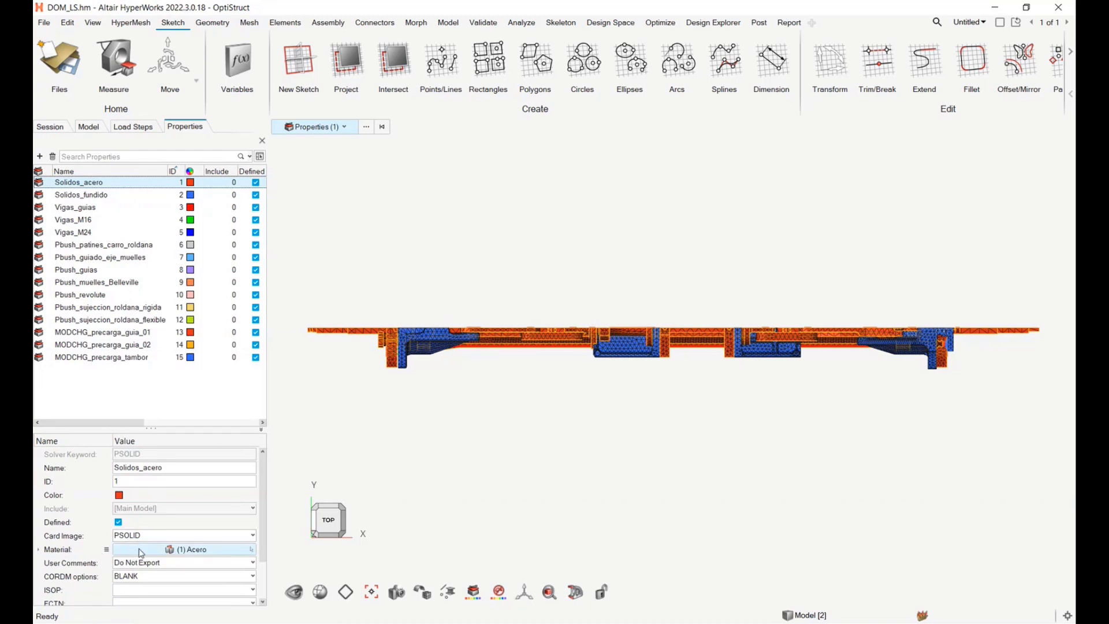
click(110, 195)
click(106, 207)
click(105, 218)
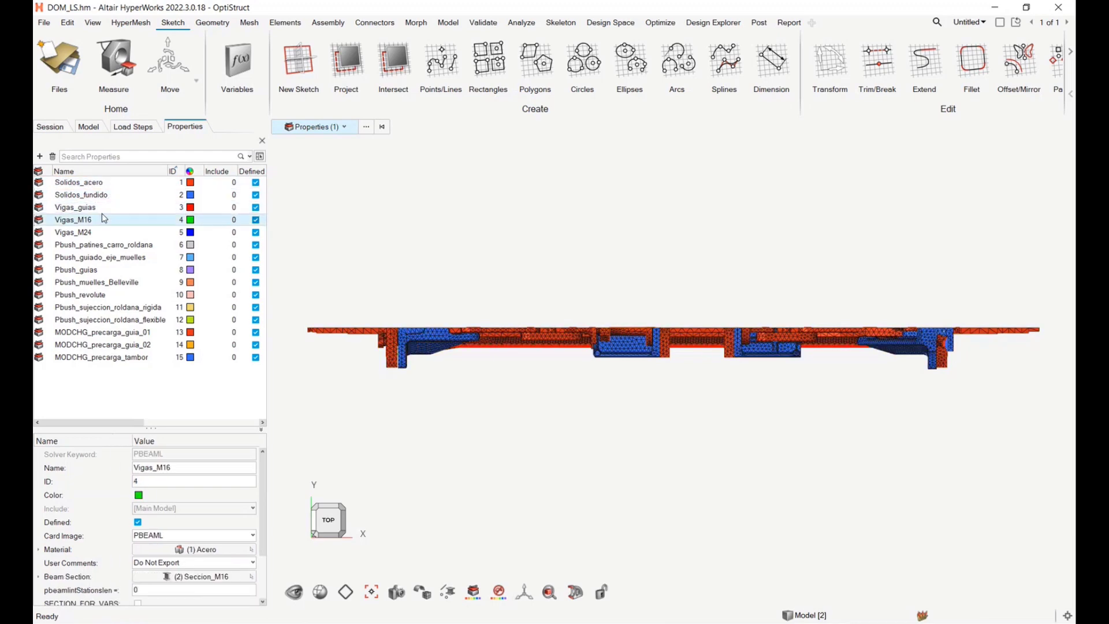
click(105, 207)
click(106, 196)
click(104, 184)
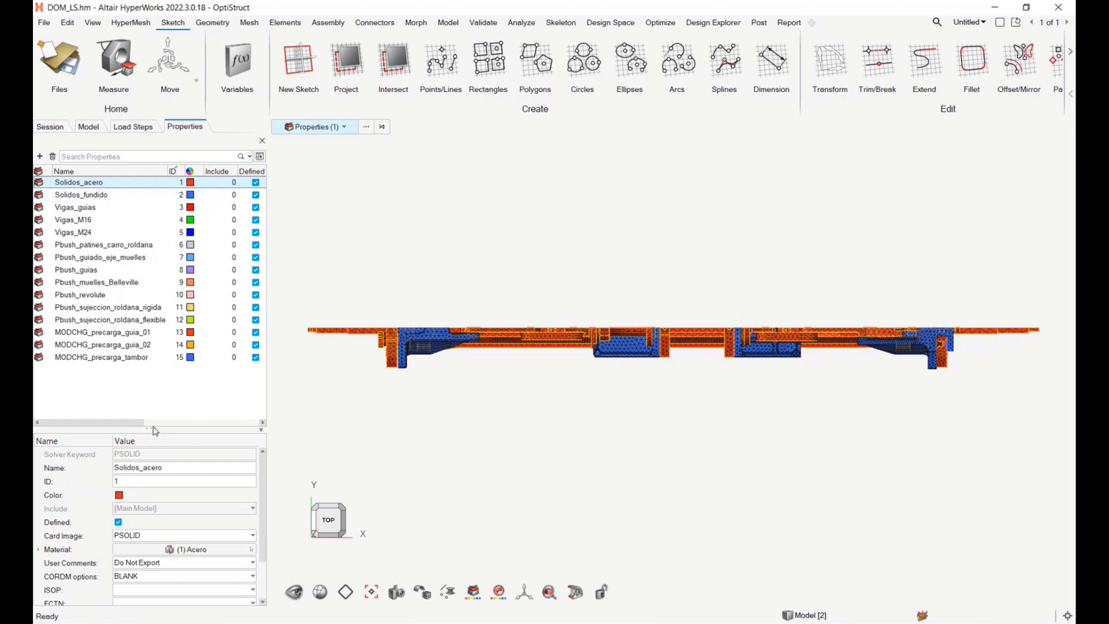
Step: Enlarge the property details area, expand the Material reference of Solidos_acero, and compare the referenced materials of Solidos_fundido, Vigas_M16 and Vigas_guias
drag(153, 427, 144, 356)
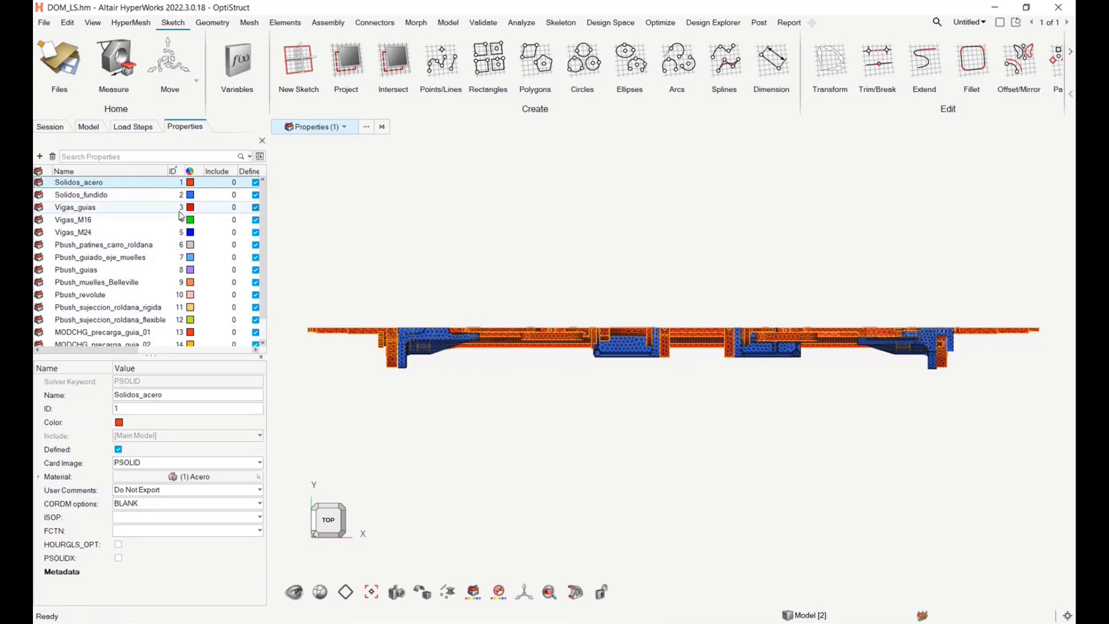
click(38, 476)
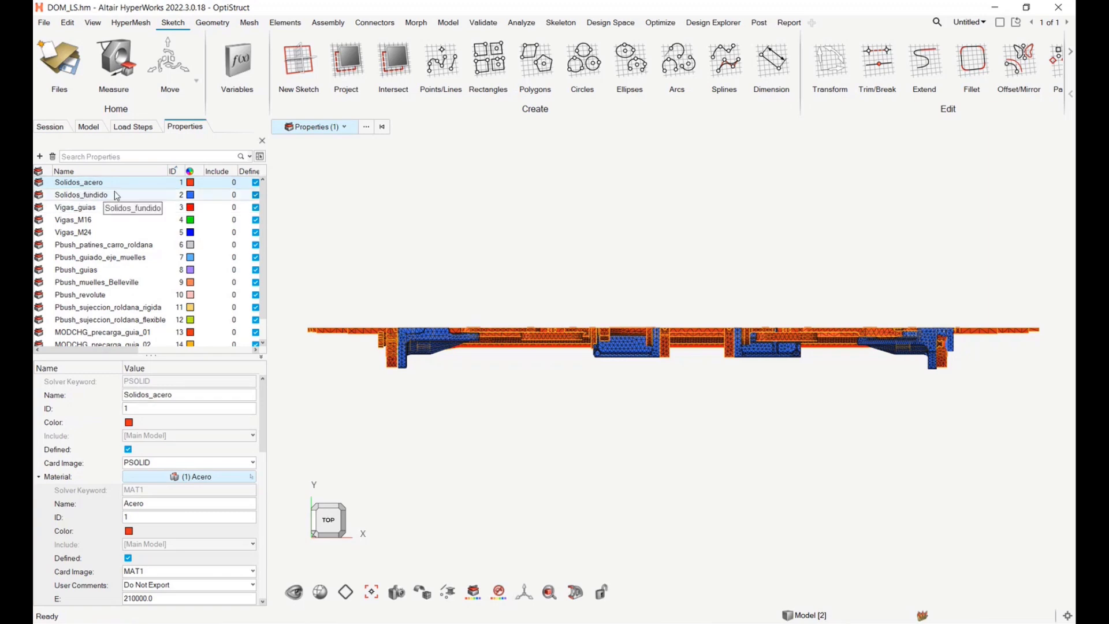
click(86, 197)
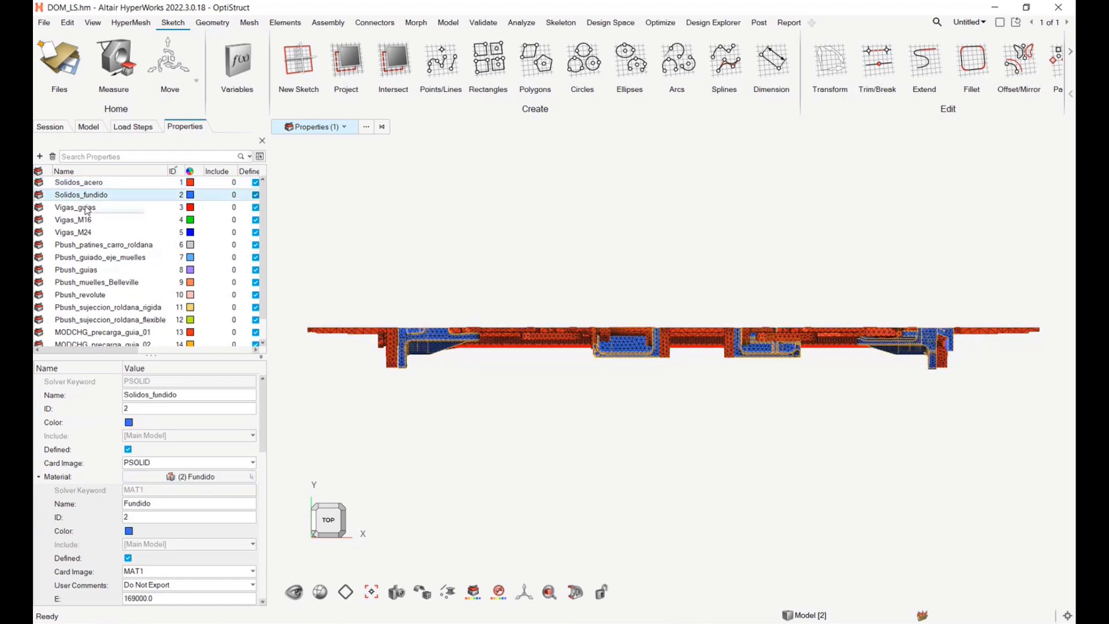
click(89, 208)
click(91, 220)
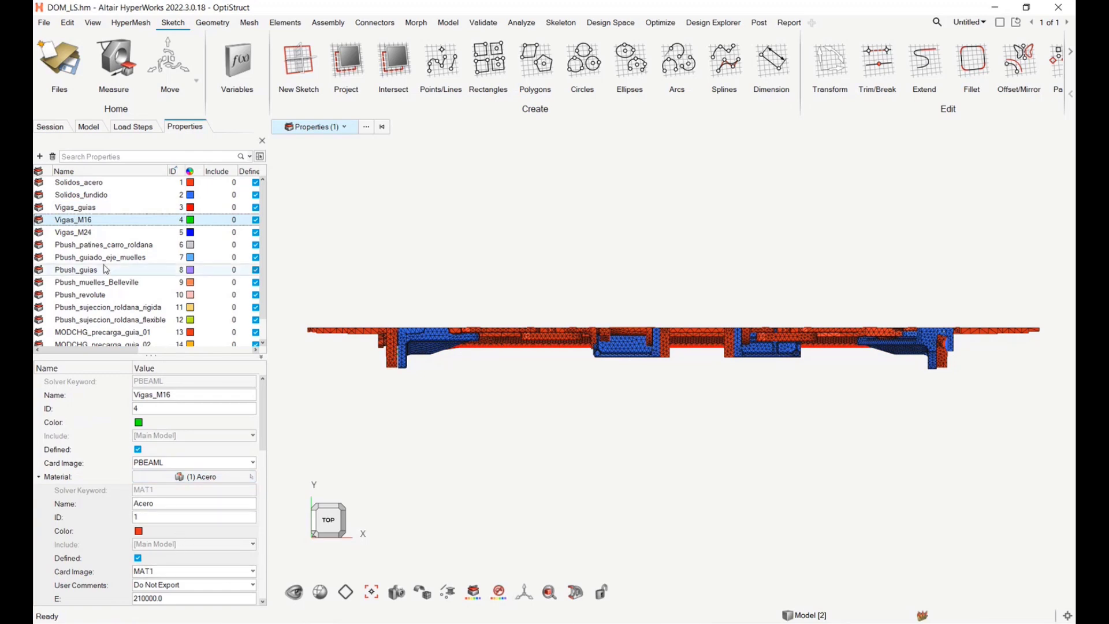
click(81, 207)
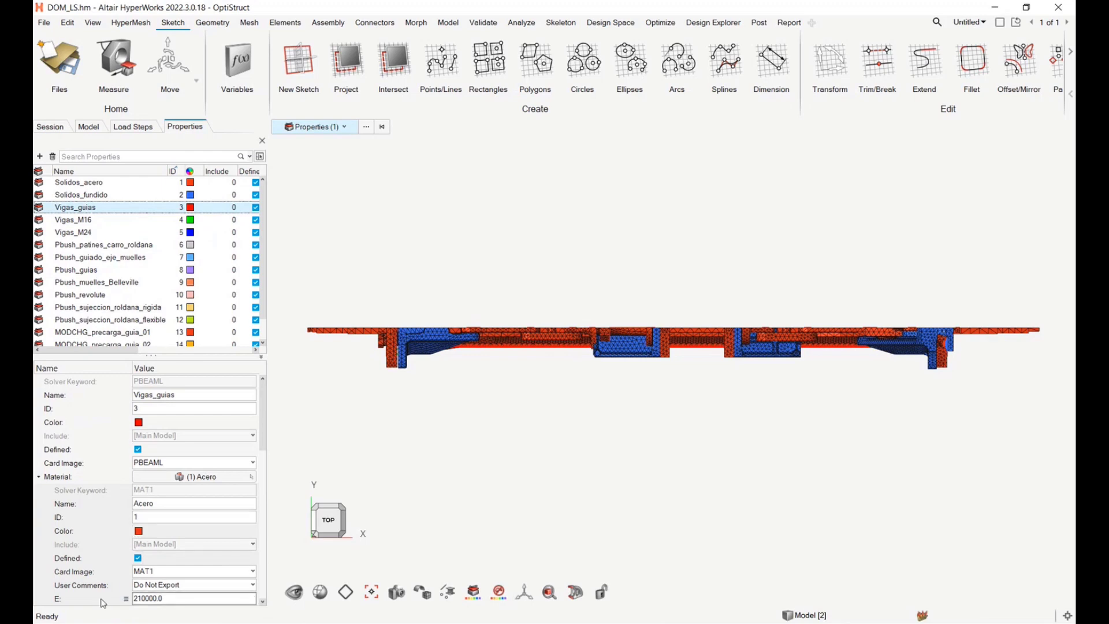
Step: Widen the browser to show the Type and Card Image columns and look through the material details of Vigas_guias
right_click(126, 585)
click(126, 590)
drag(268, 260, 427, 249)
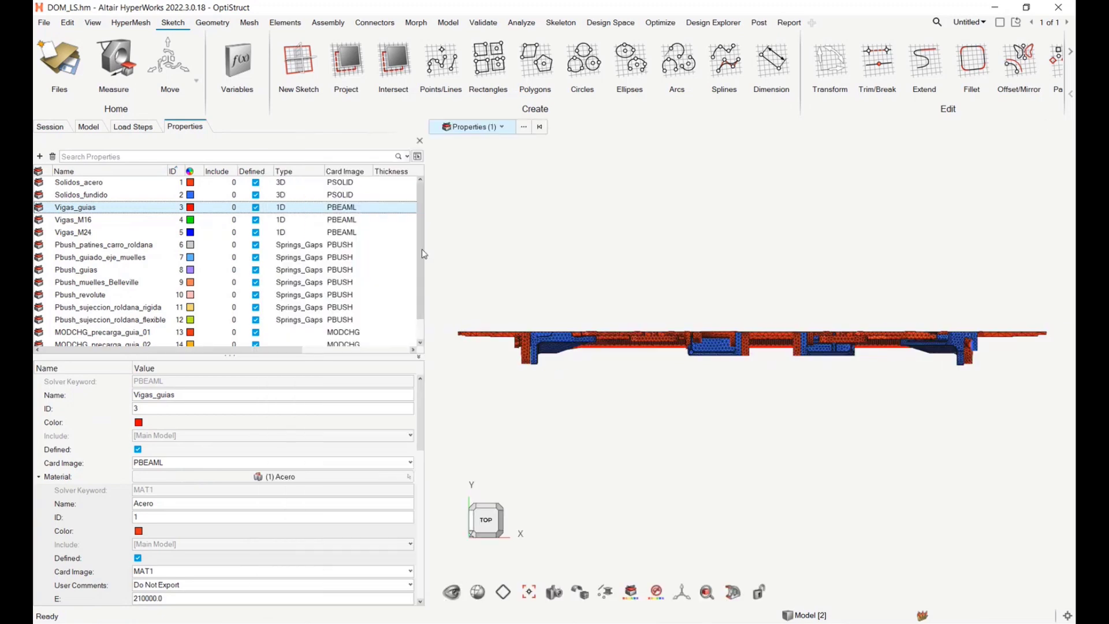
mouse_move(297, 351)
mouse_down()
mouse_move(411, 350)
mouse_move(297, 351)
mouse_up()
drag(426, 257, 373, 258)
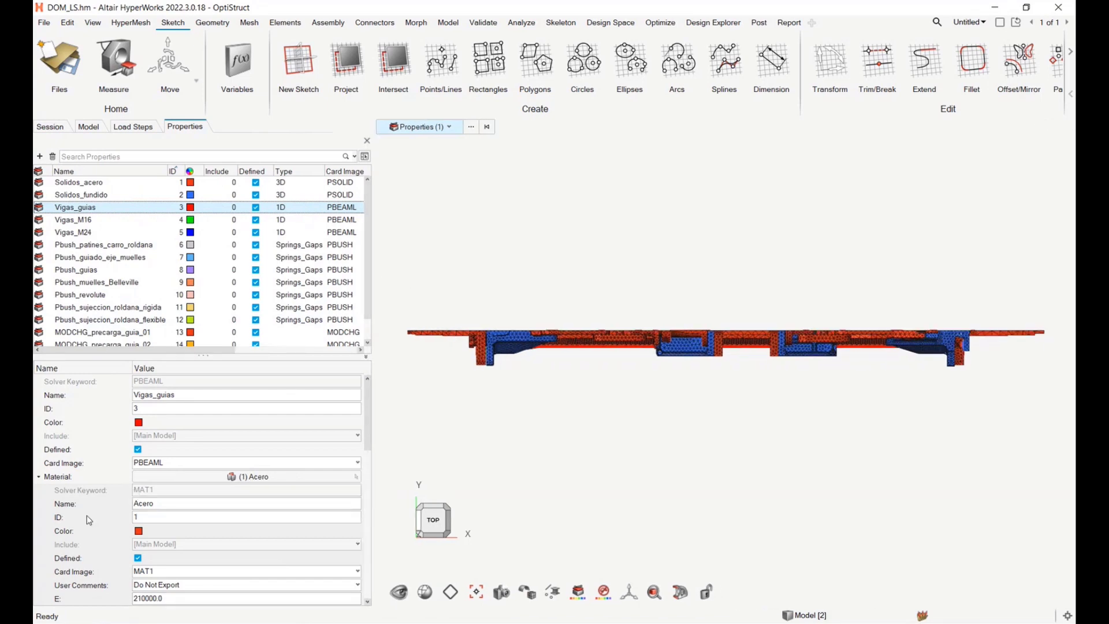
scroll(92, 575, down, 3)
scroll(94, 578, up, 3)
Step: Compare the material references of Vigas_M16, Solidos_fundido and Solidos_acero
click(89, 221)
click(80, 195)
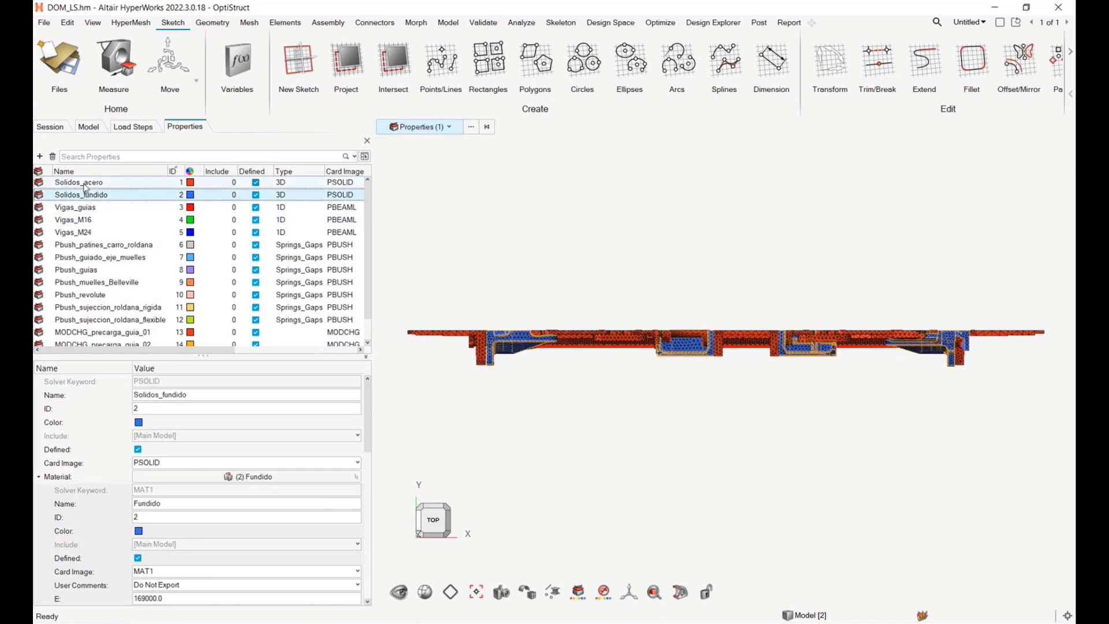
click(81, 182)
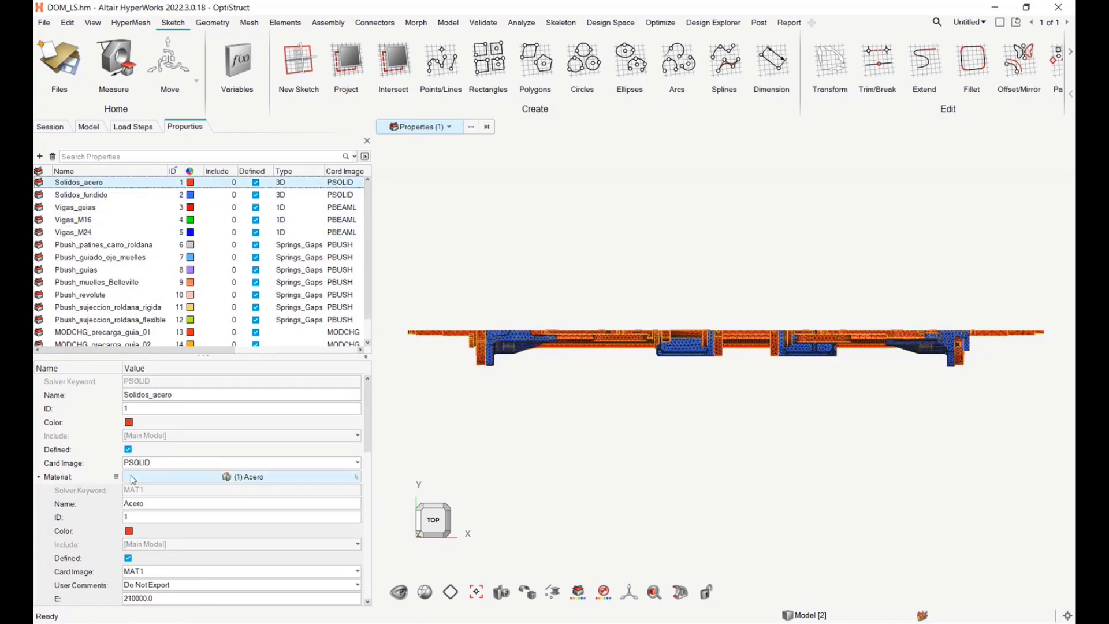
Step: Return to the load steps view, compare precarga_tambor_03 with carga_04, and collapse the SPC reference of carga_04
click(133, 127)
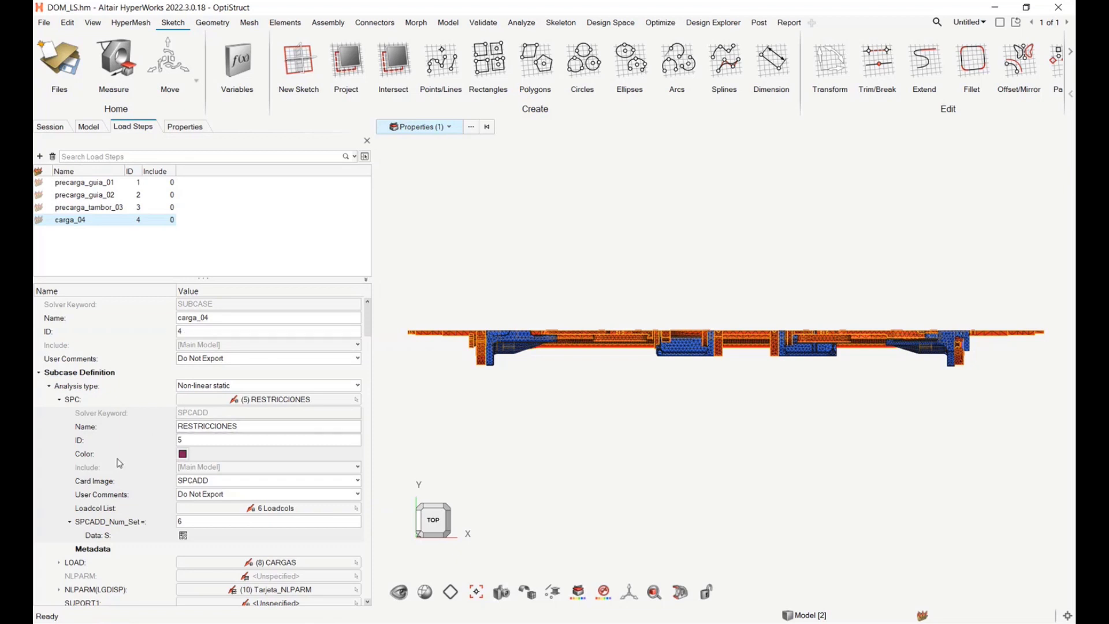
click(95, 208)
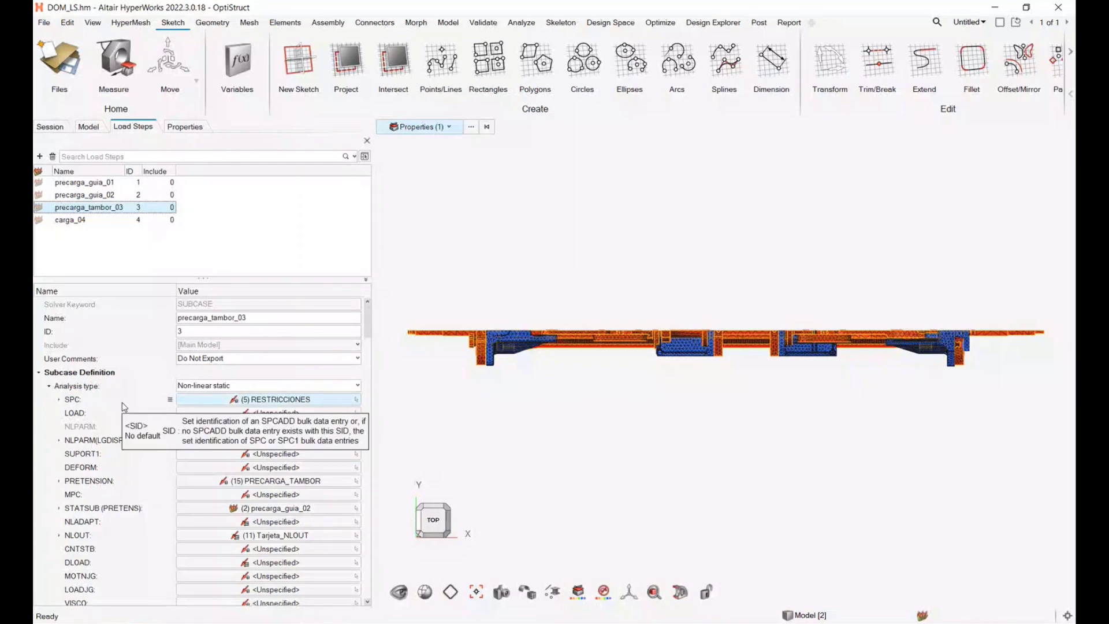
click(68, 220)
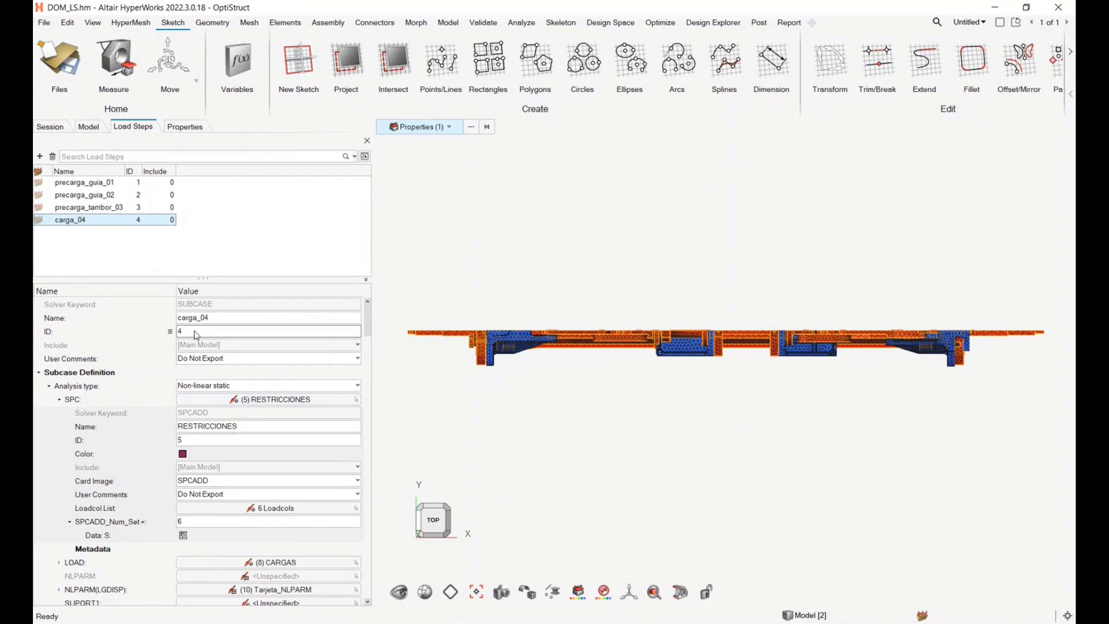
click(60, 399)
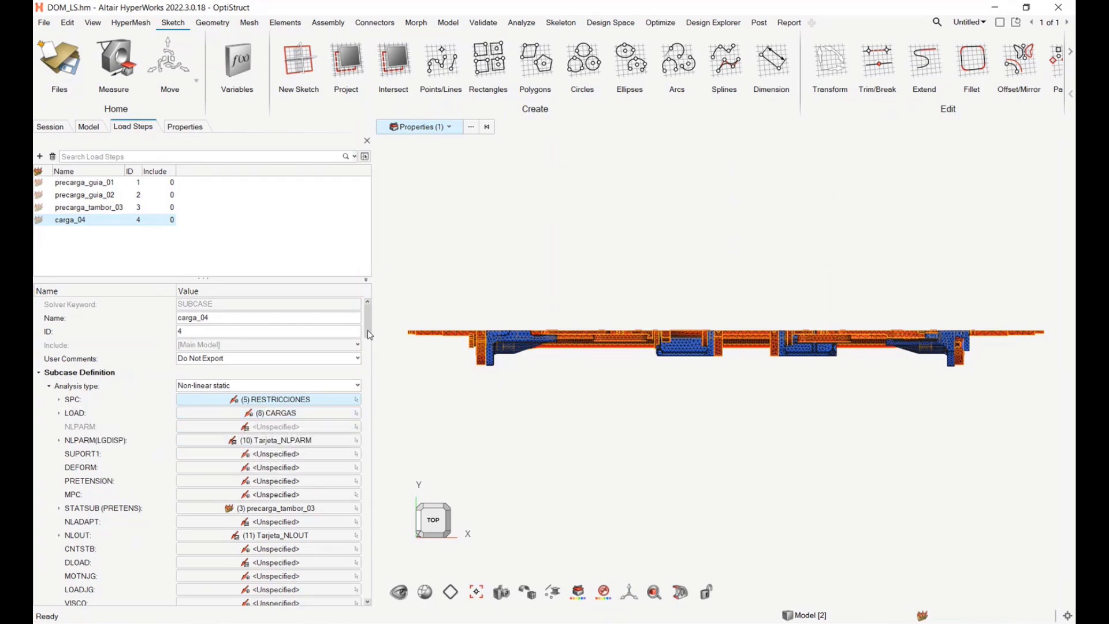
Step: Expand the SCID reference under CNTNLSUB of carga_04 and examine the nested precarga_tambor_03 subcase definition
scroll(157, 403, down, 10)
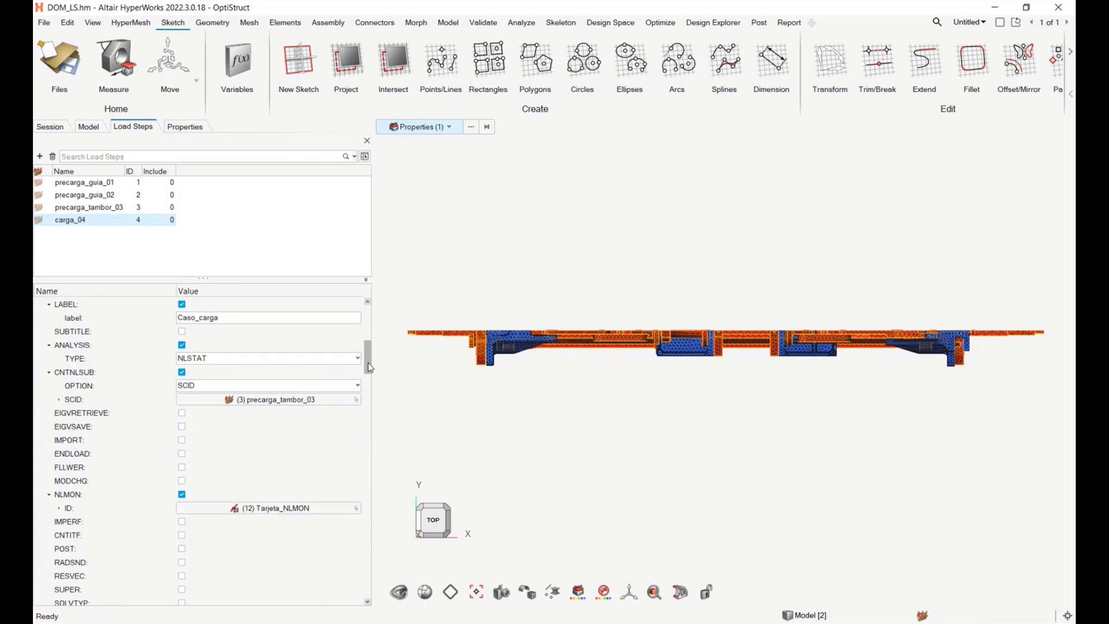
click(60, 400)
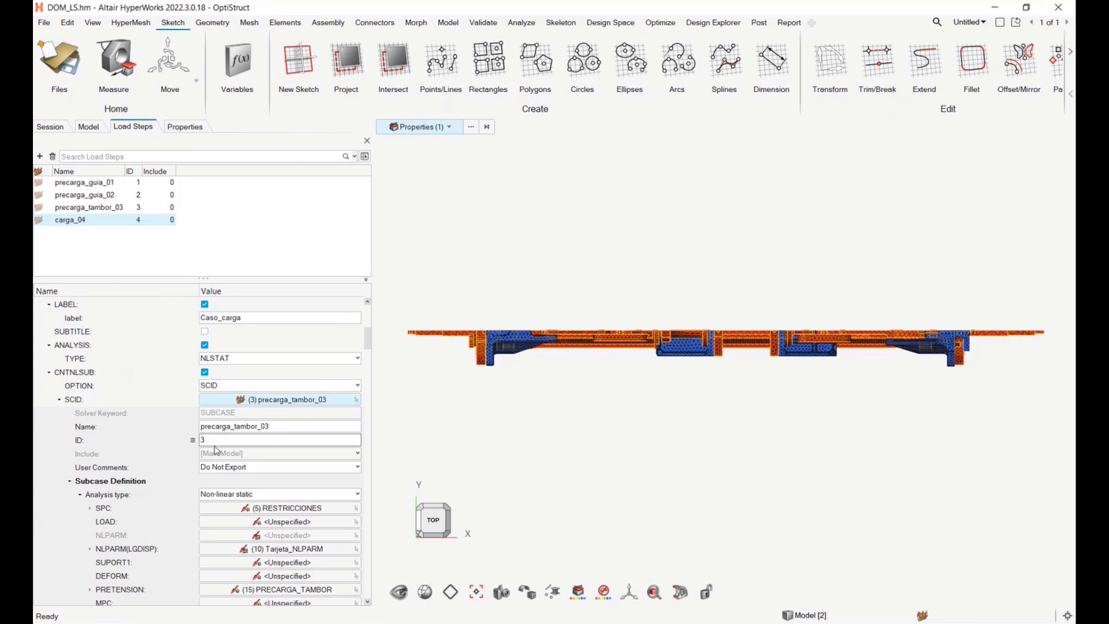
scroll(191, 445, down, 3)
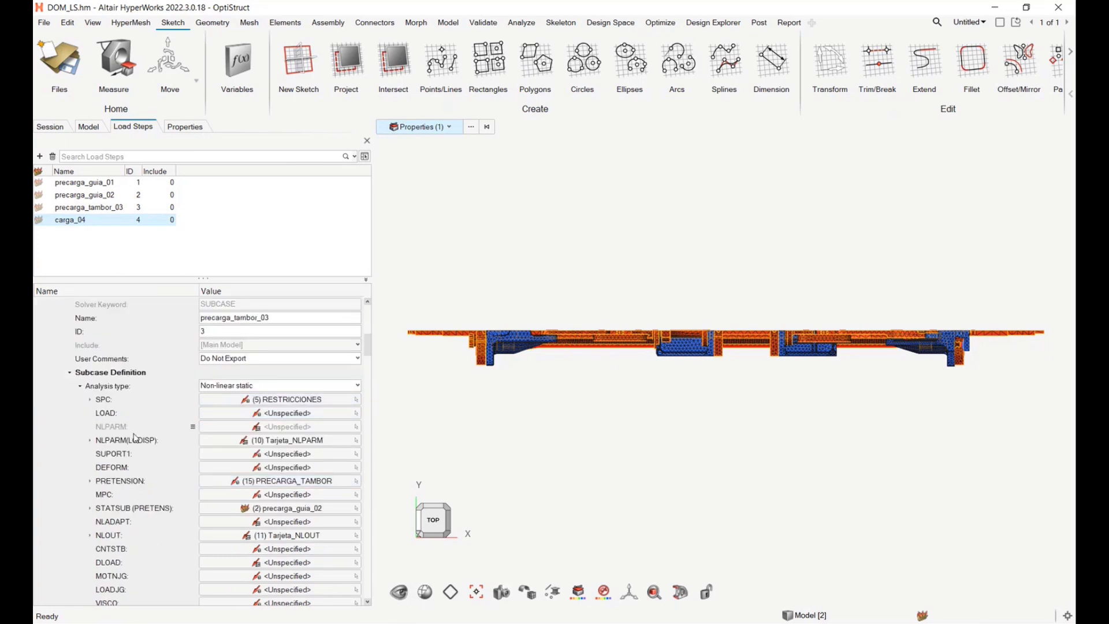
click(128, 484)
scroll(158, 489, down, 2)
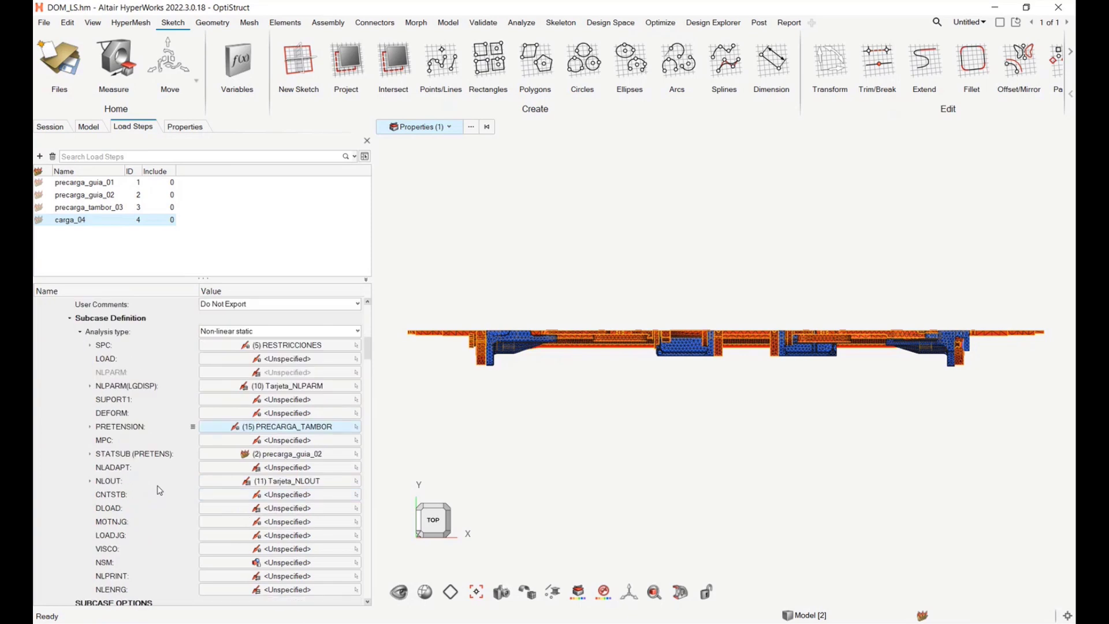
scroll(159, 490, down, 5)
scroll(159, 490, up, 5)
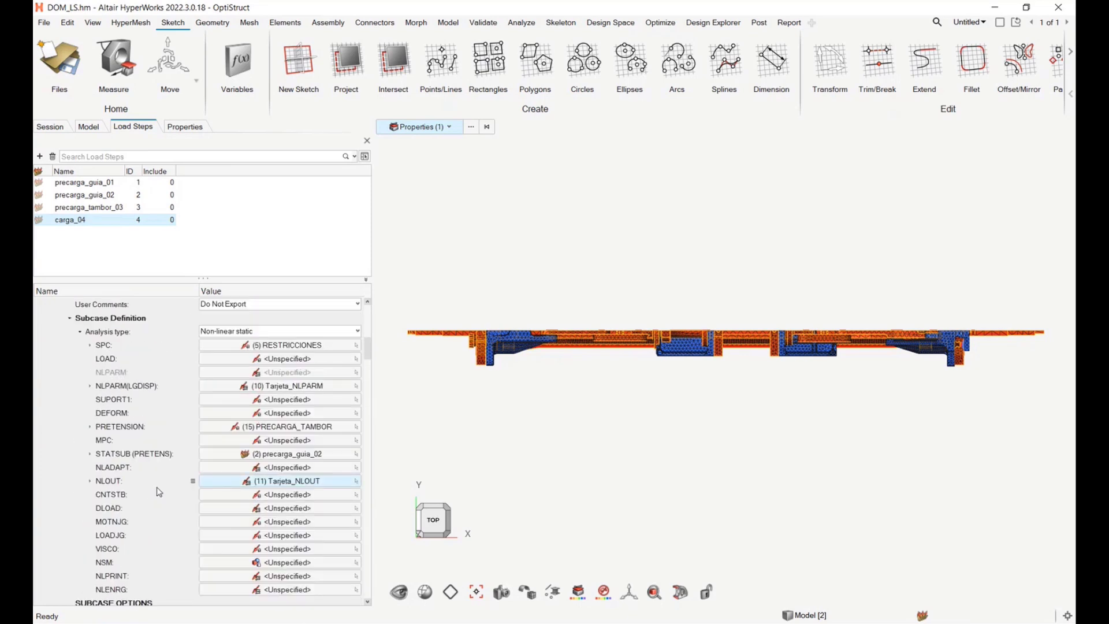
scroll(159, 492, up, 3)
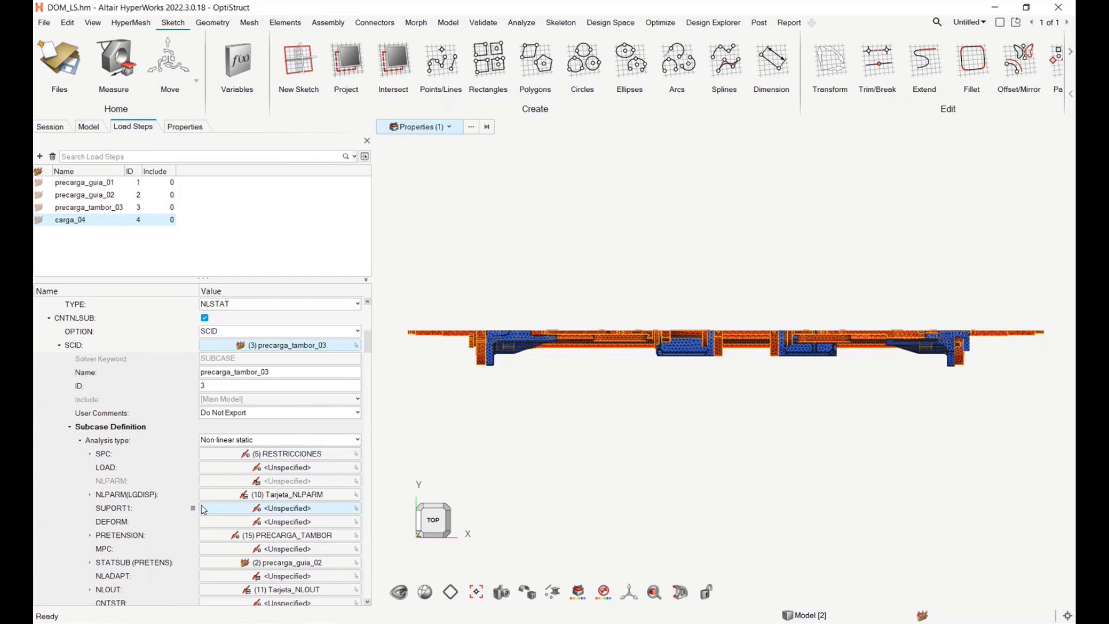
Step: Check the nested NLPARM(LGDISP) description and the subcase options of carga_04, then collapse its SCID reference
mouse_move(134, 497)
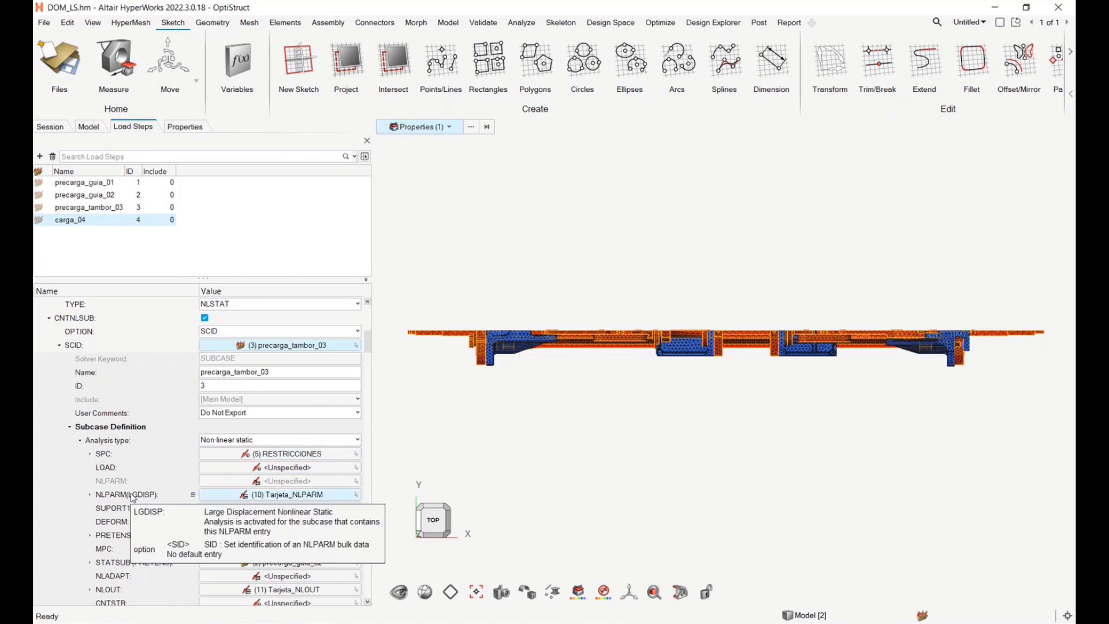
scroll(132, 434, up, 1)
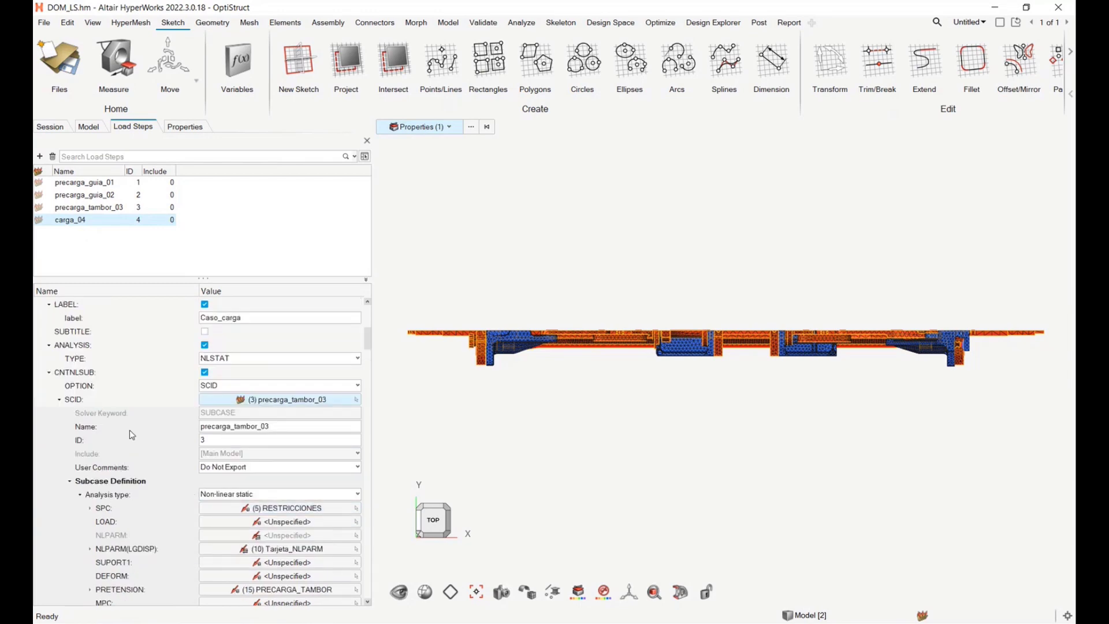
scroll(151, 495, up, 1)
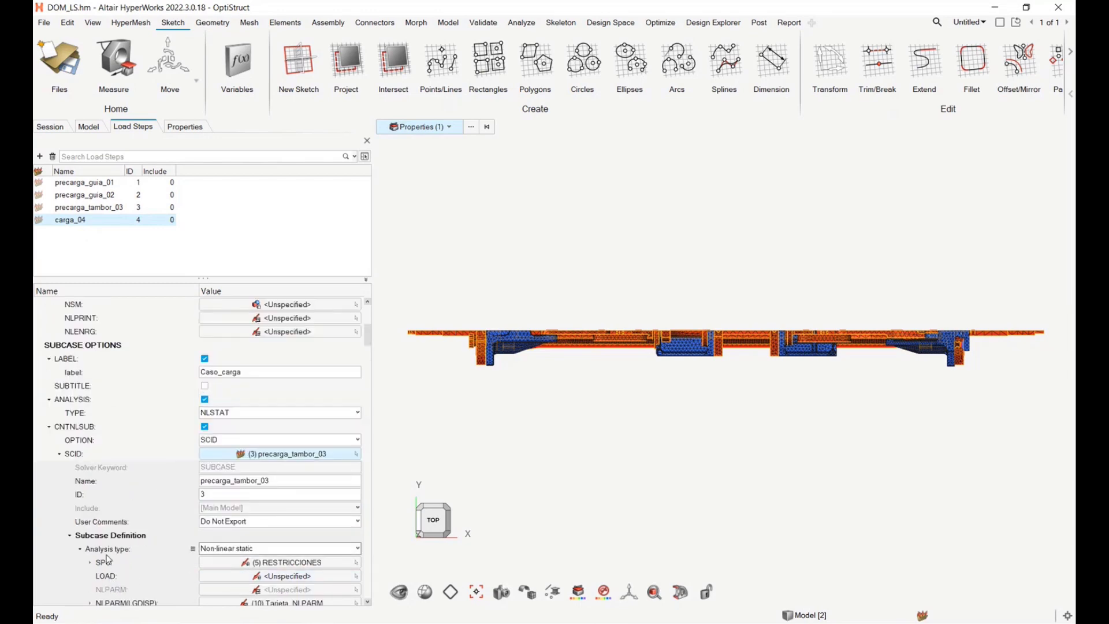
scroll(108, 559, down, 1)
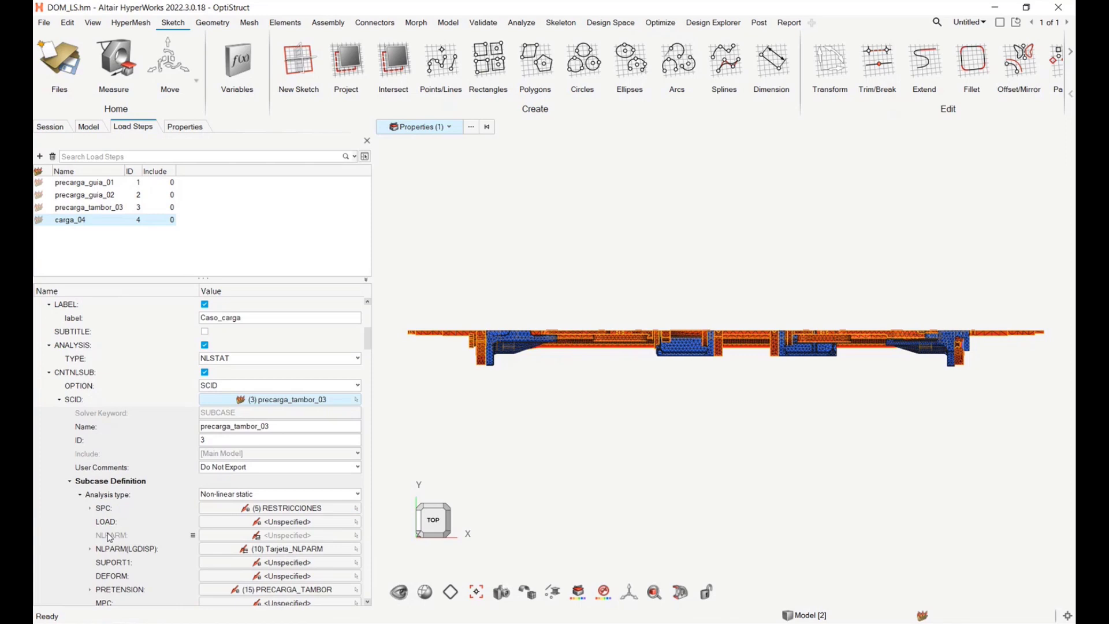
scroll(110, 537, up, 8)
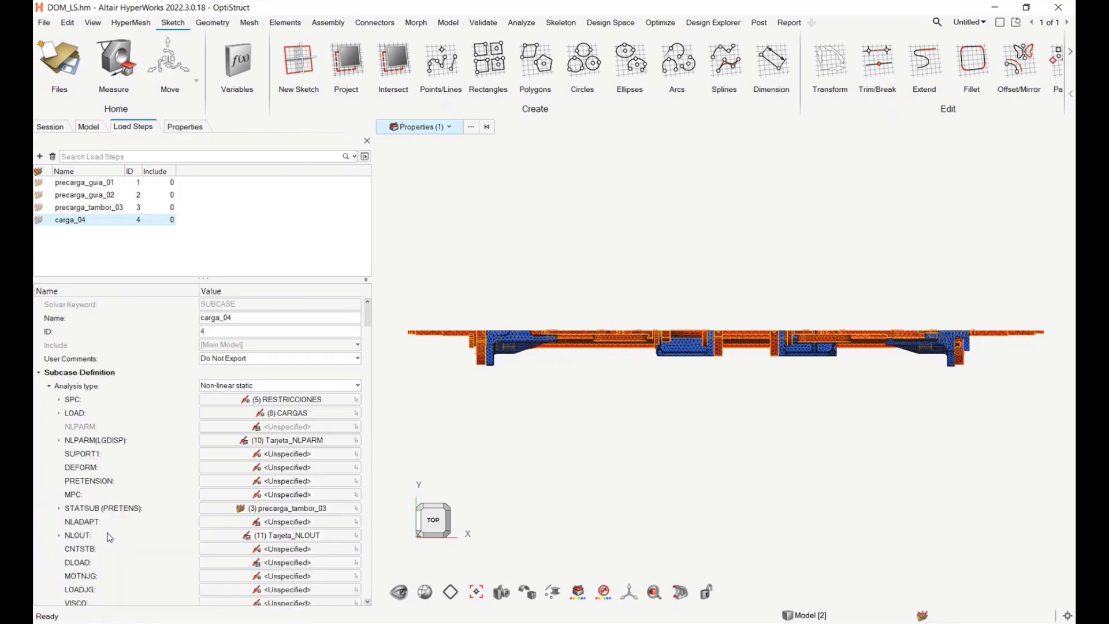
scroll(104, 462, down, 4)
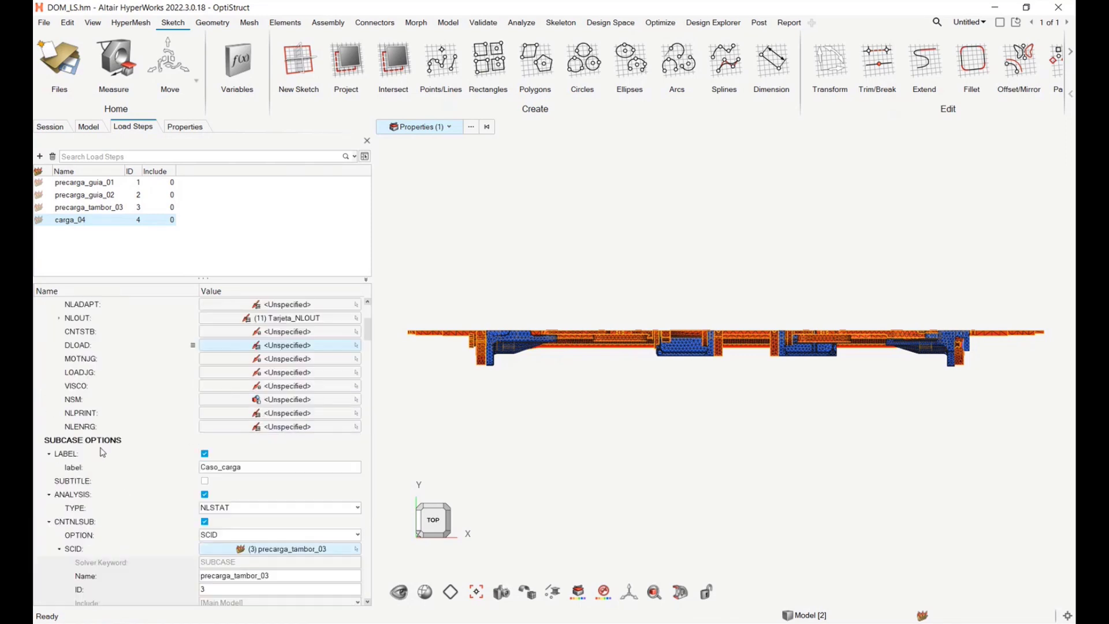
click(61, 549)
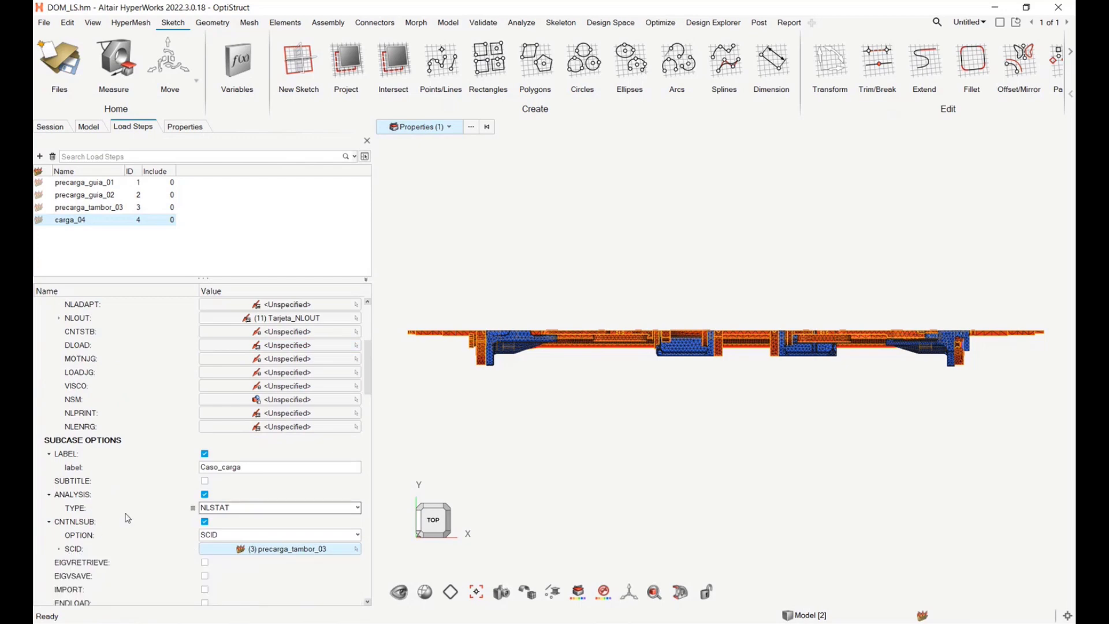
scroll(124, 513, up, 4)
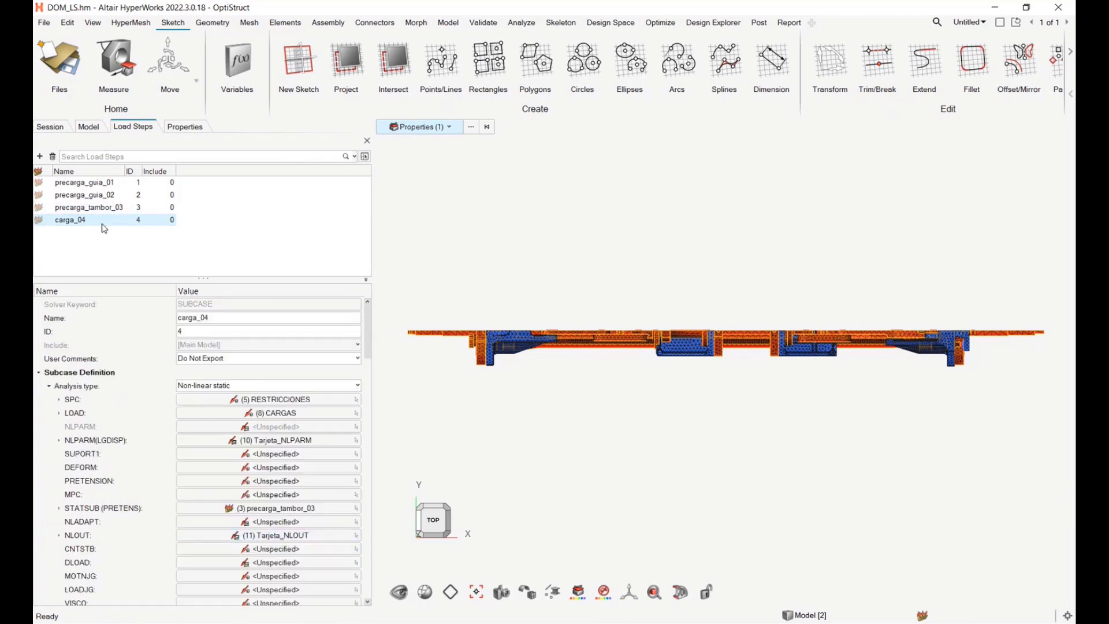
Step: Compare the subcase definitions of the preload steps precarga_guia_01, precarga_guia_02 and precarga_tambor_03
click(93, 206)
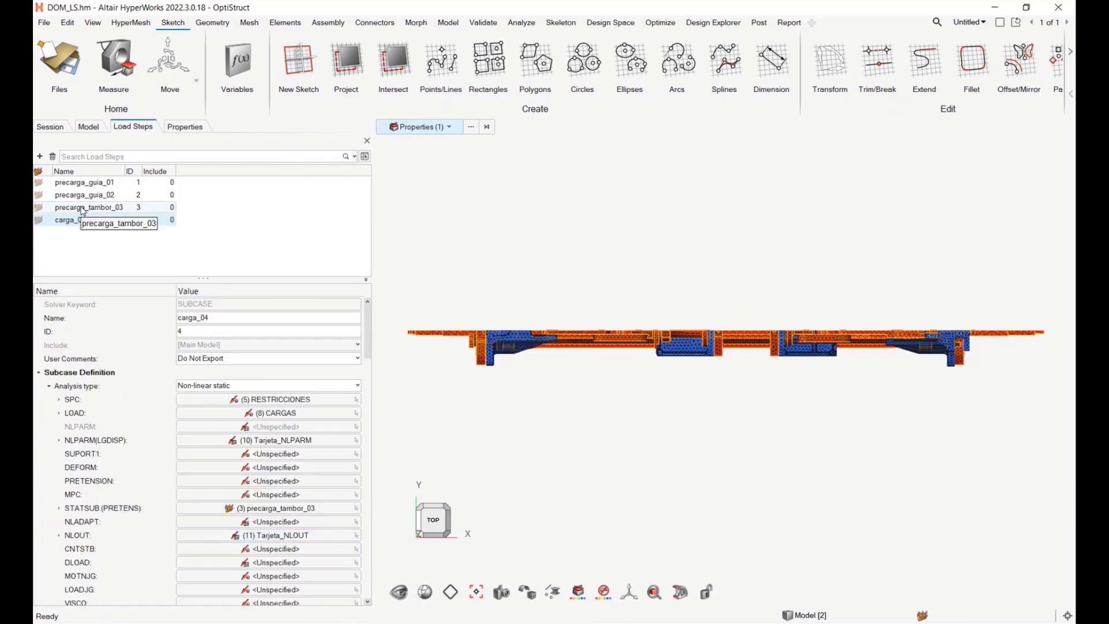
click(80, 196)
click(83, 184)
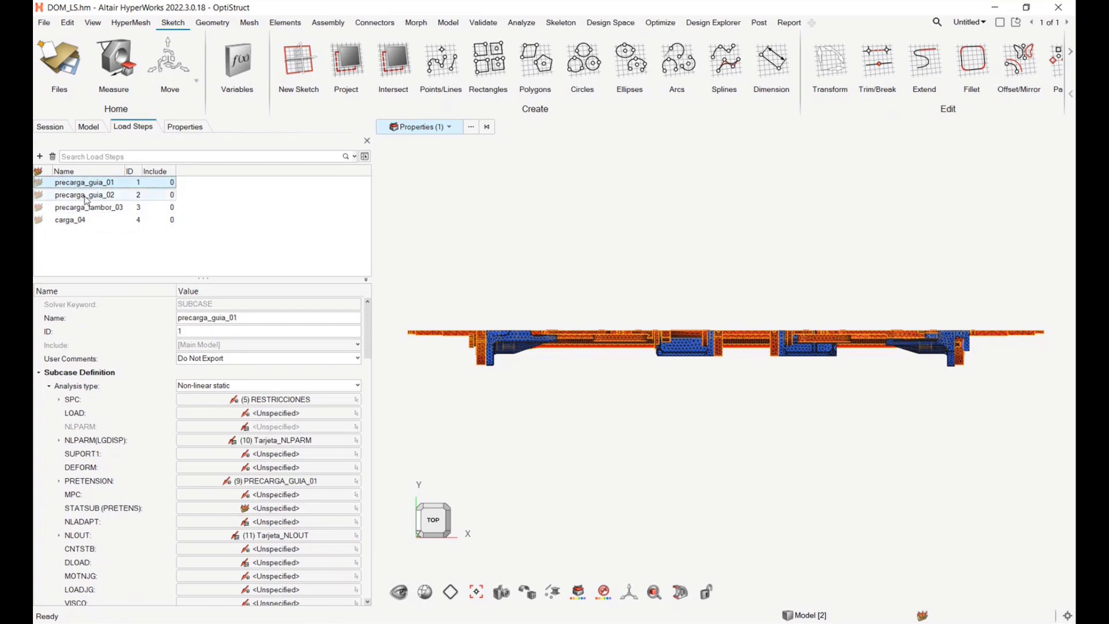
click(87, 195)
click(86, 207)
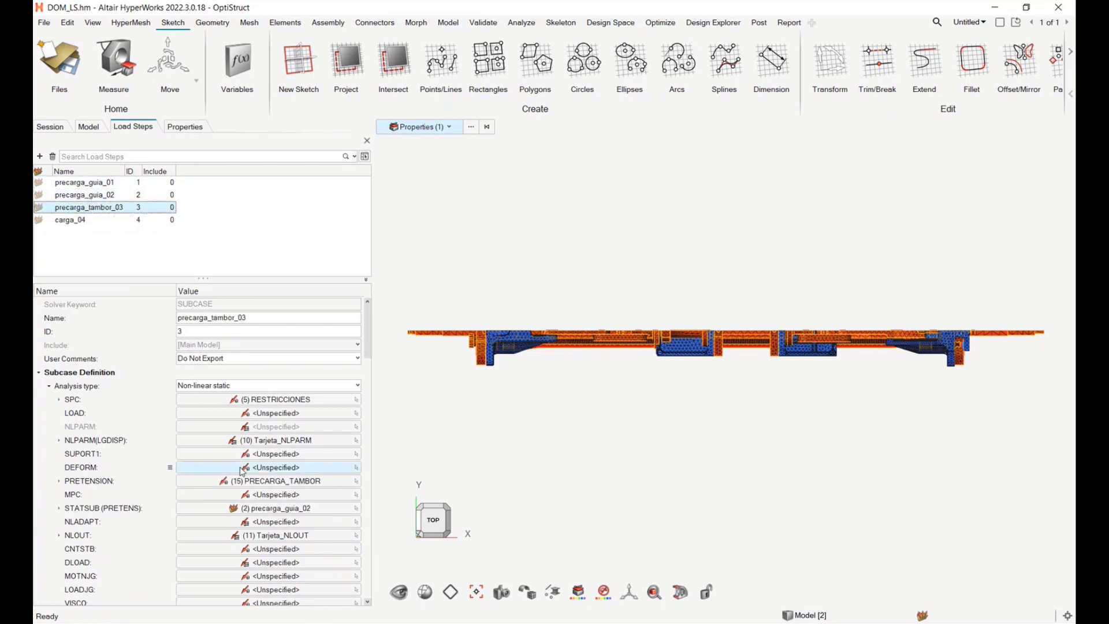
Step: Review the subcase options of precarga_tambor_03, then expand its SPC reference to examine RESTRICCIONES and collapse it again
scroll(243, 474, down, 4)
scroll(243, 474, down, 7)
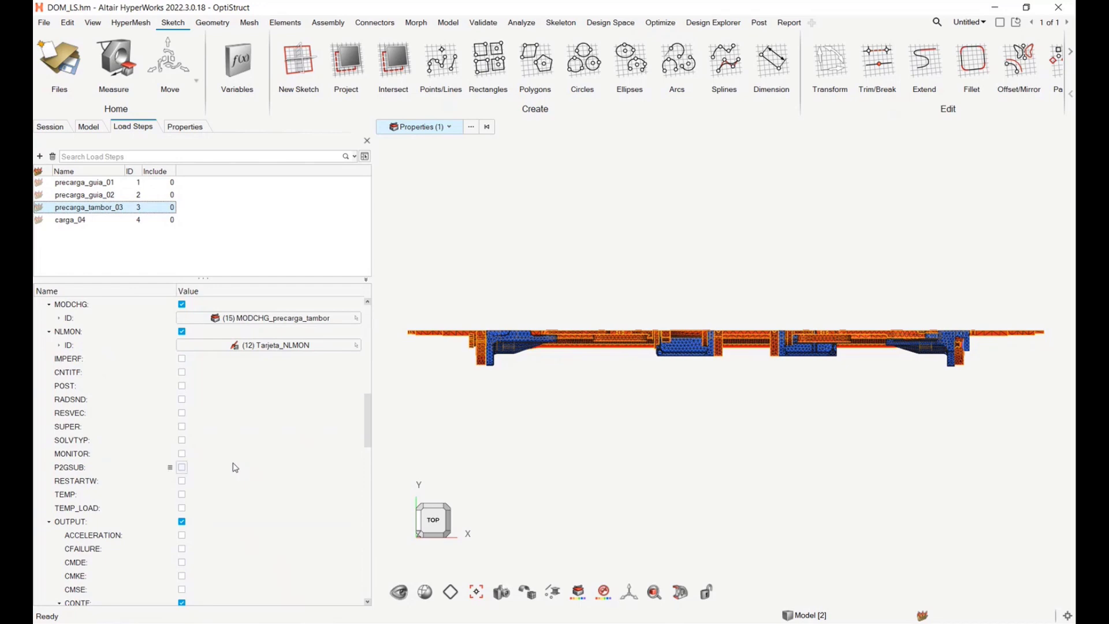
scroll(235, 467, up, 4)
scroll(235, 467, up, 5)
click(230, 467)
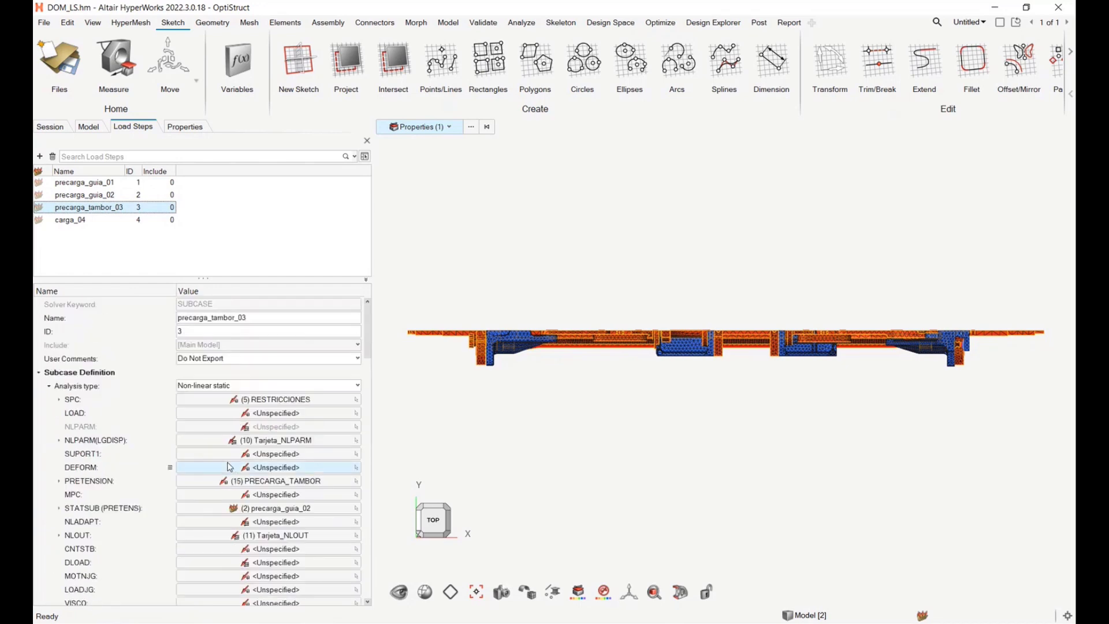
click(60, 400)
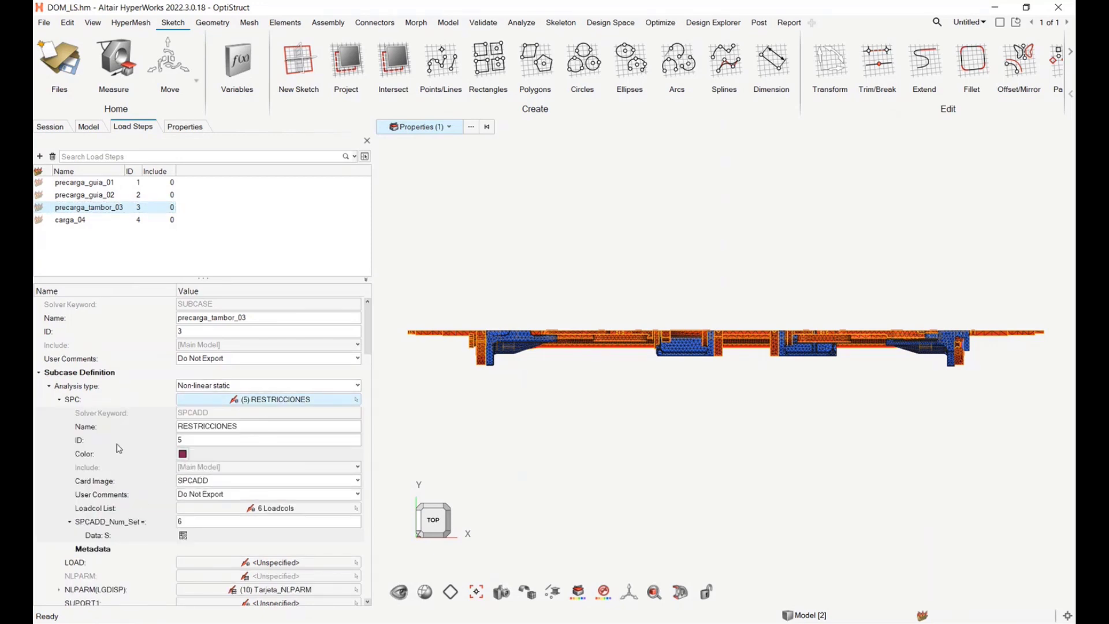
click(59, 399)
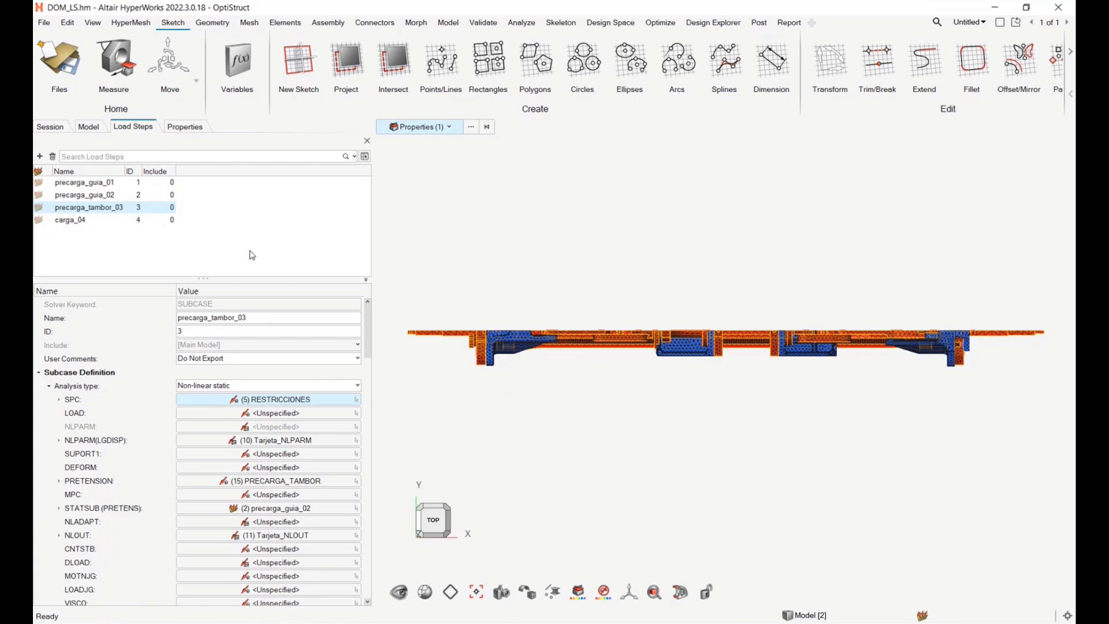
Step: Open the Elements entity view from the model overview, cancel its entity selection, and return to the overview
click(88, 126)
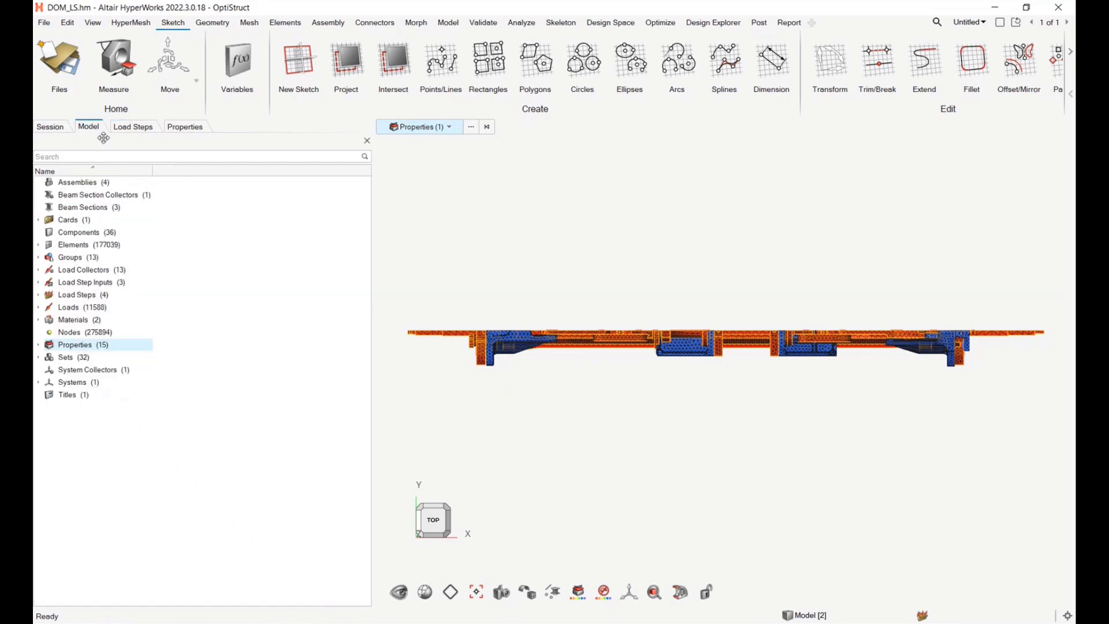
click(244, 291)
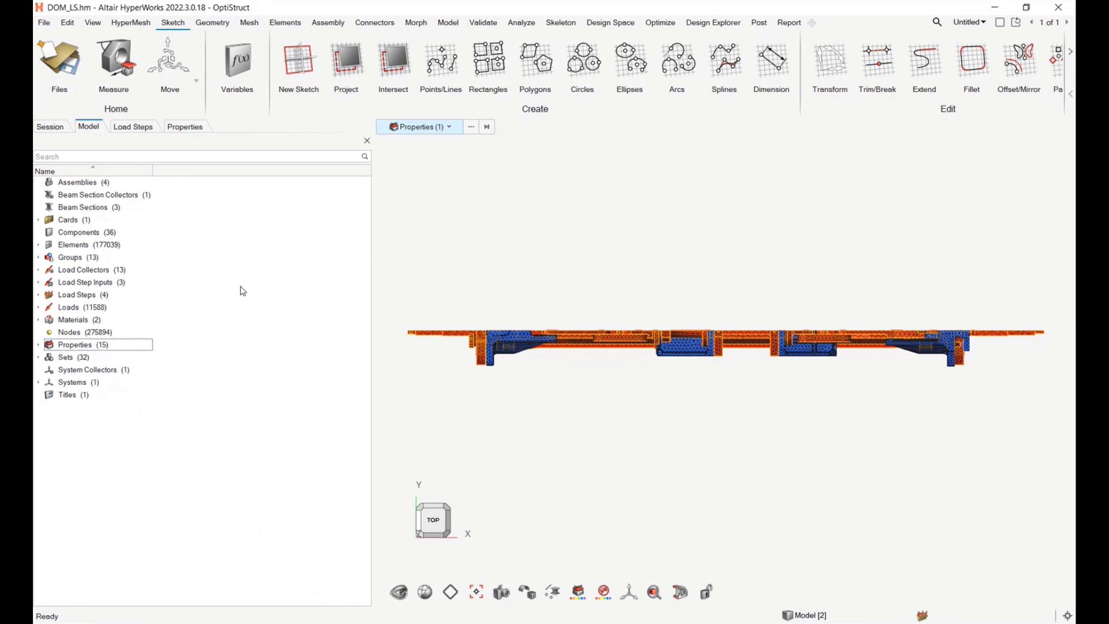
double_click(87, 246)
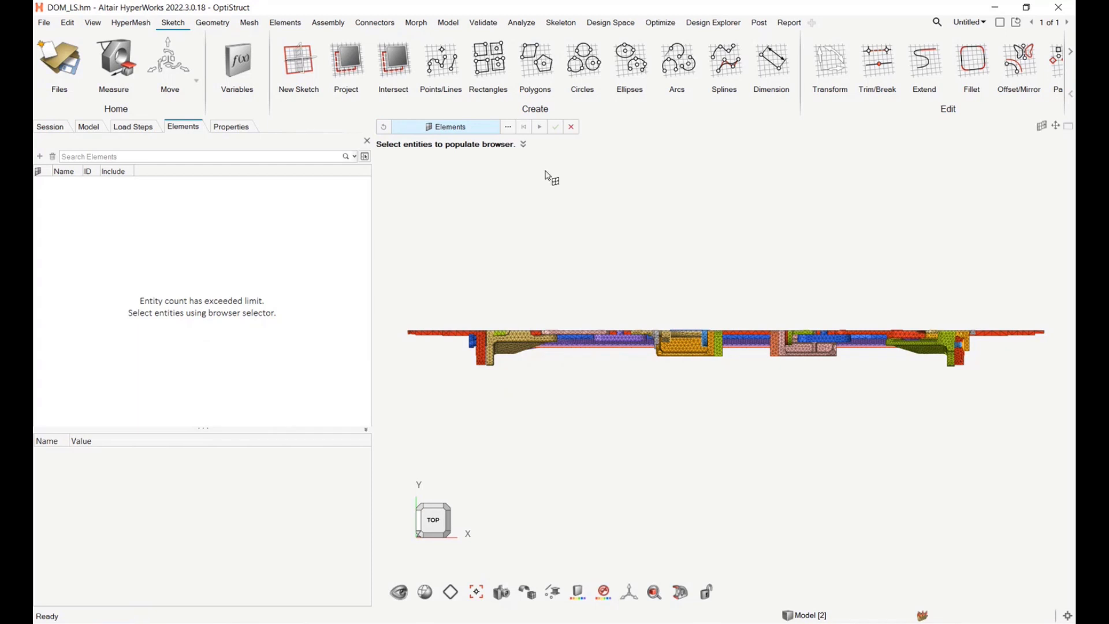
click(571, 127)
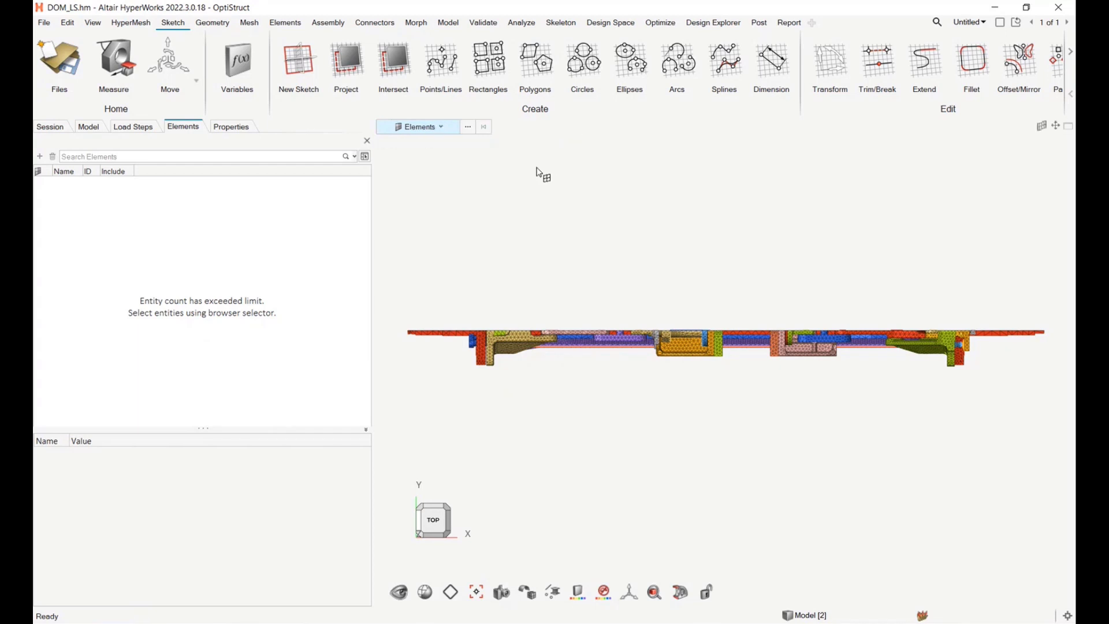
click(90, 127)
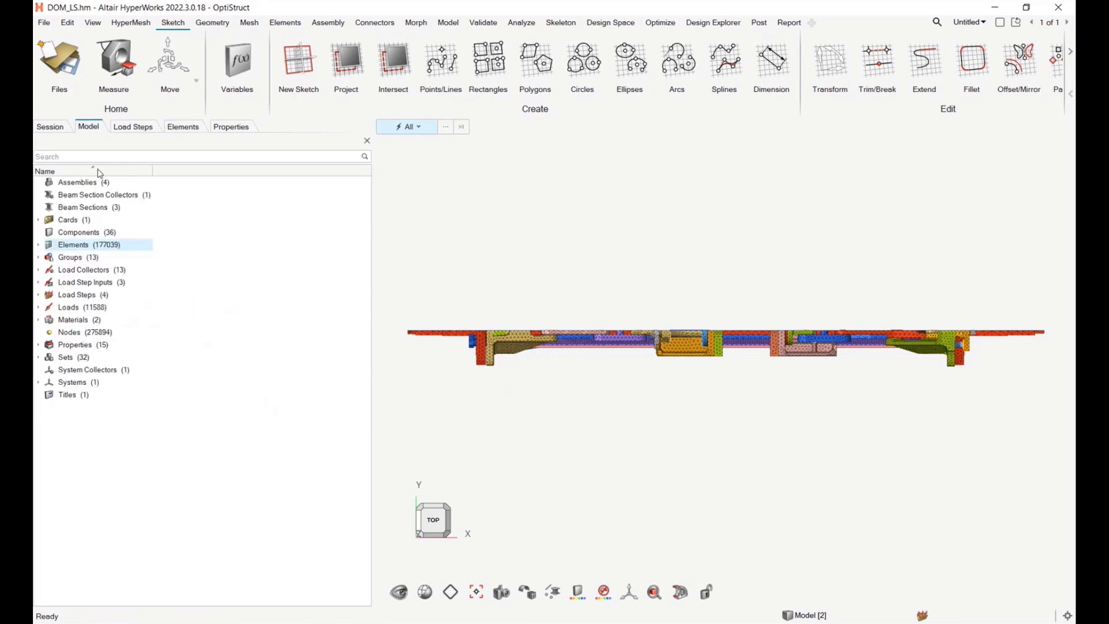
Step: Open the Nodes entity view and populate it with a window selection of the nodes at the model's left end
double_click(84, 333)
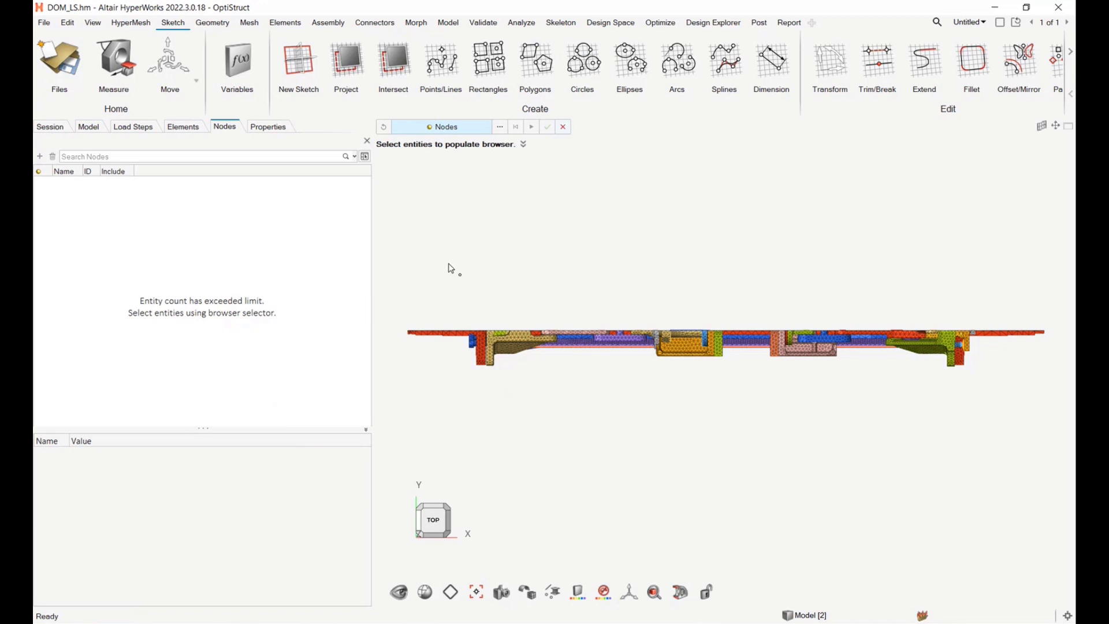
drag(391, 304, 476, 387)
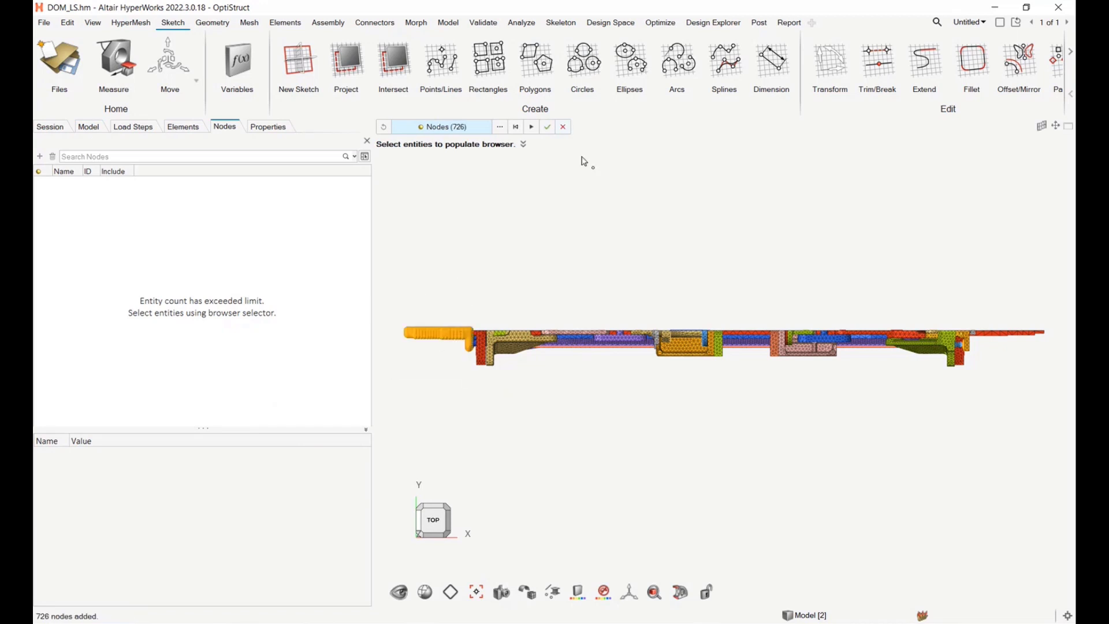
click(550, 131)
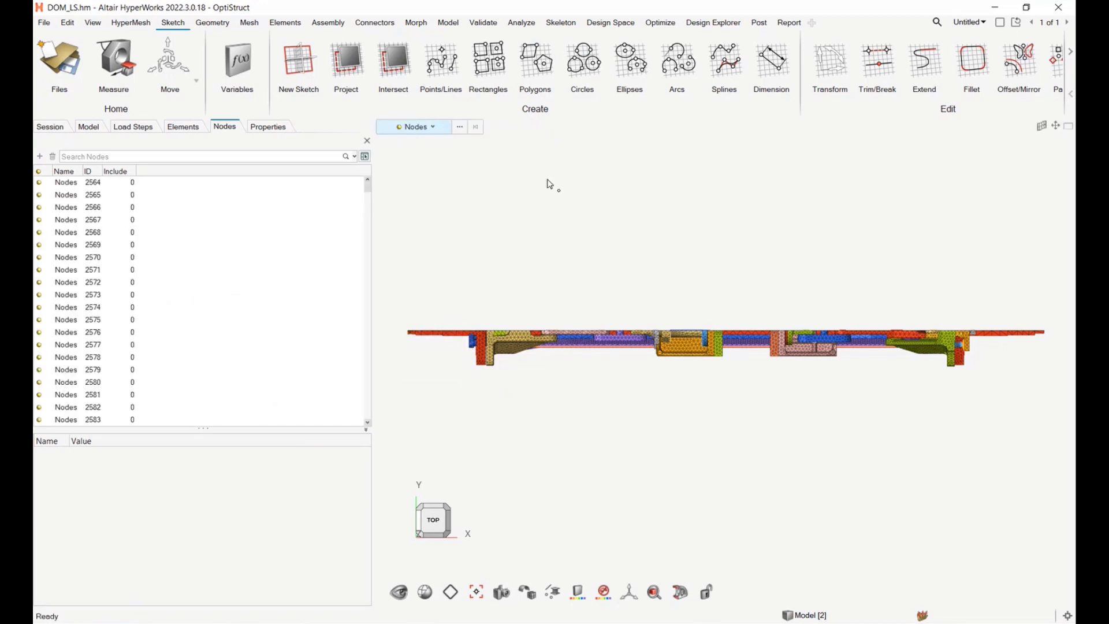
Step: Add a GRID_COMMENT column to the node list and enable it for nodes 2571, 2568 and 2578
click(65, 182)
scroll(135, 587, down, 3)
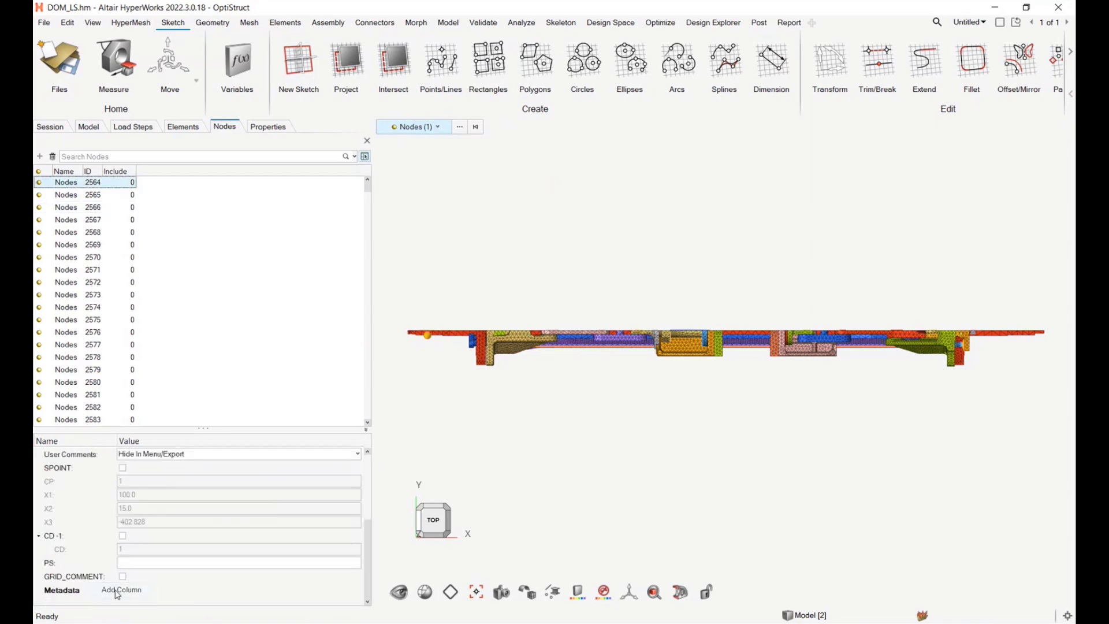
click(171, 270)
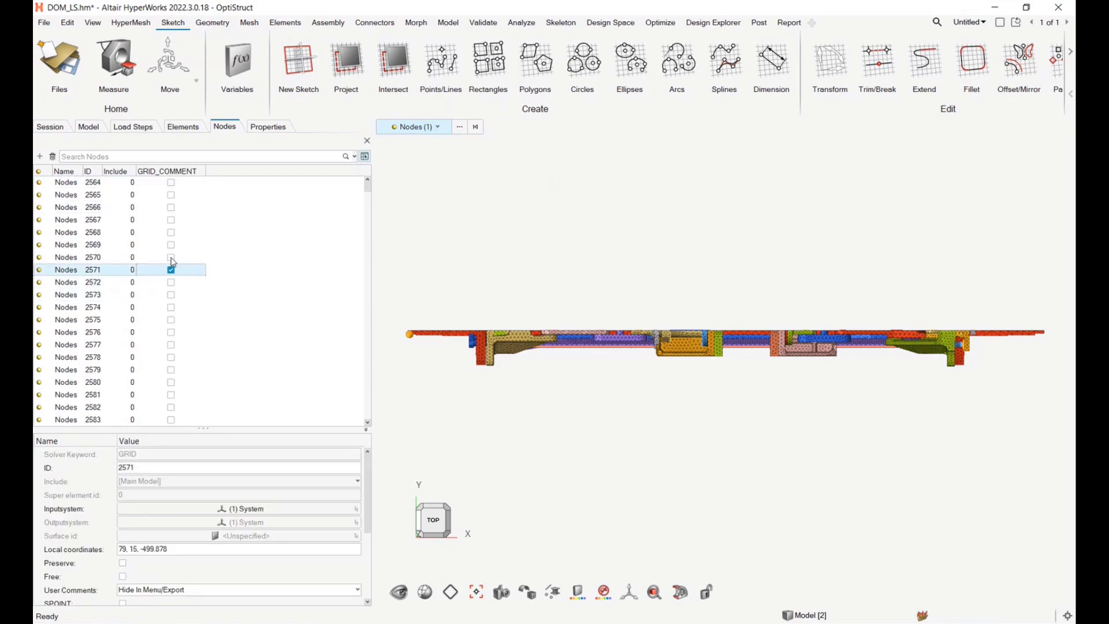
click(171, 233)
click(171, 357)
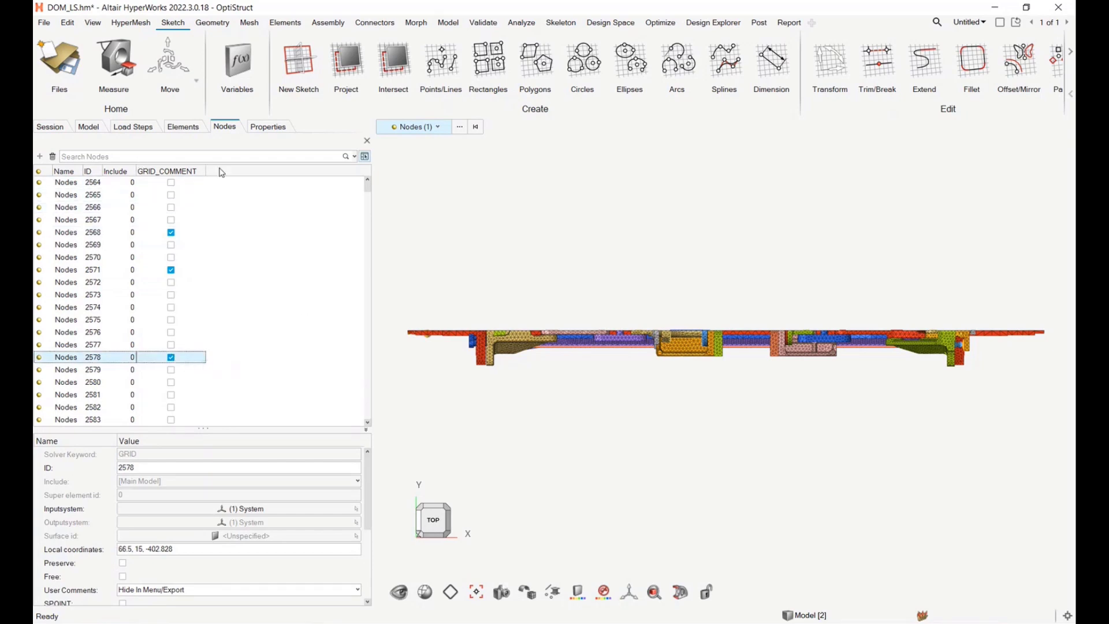
Step: Sort the node list by GRID_COMMENT so that the enabled nodes come first
click(172, 171)
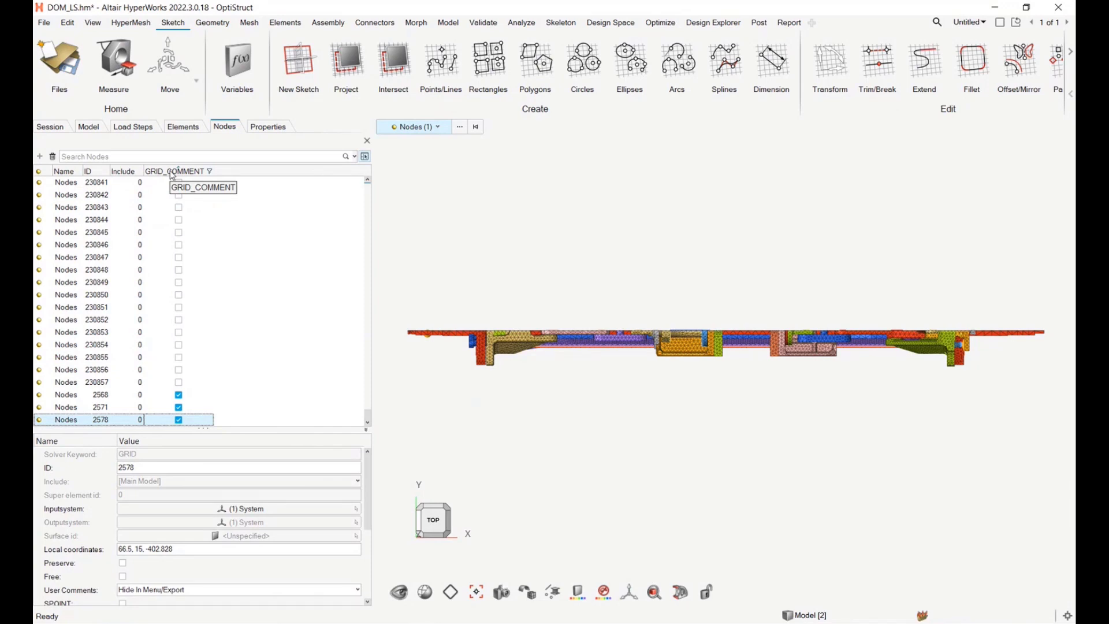
click(172, 172)
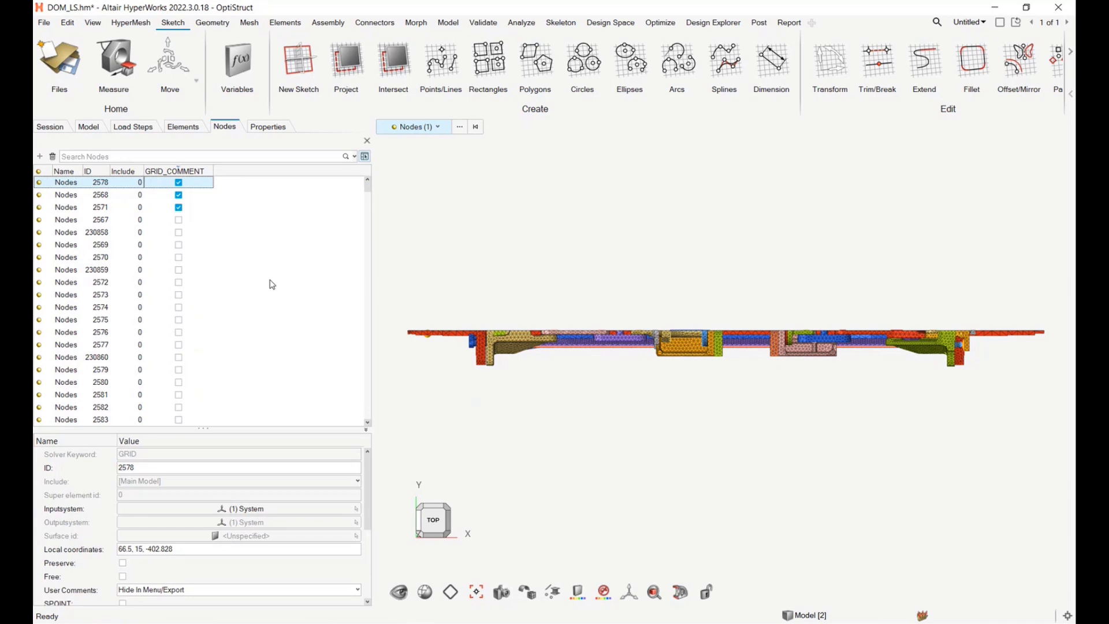
Step: Return to the model overview and bring up the available actions for the Loads entity folder
click(93, 131)
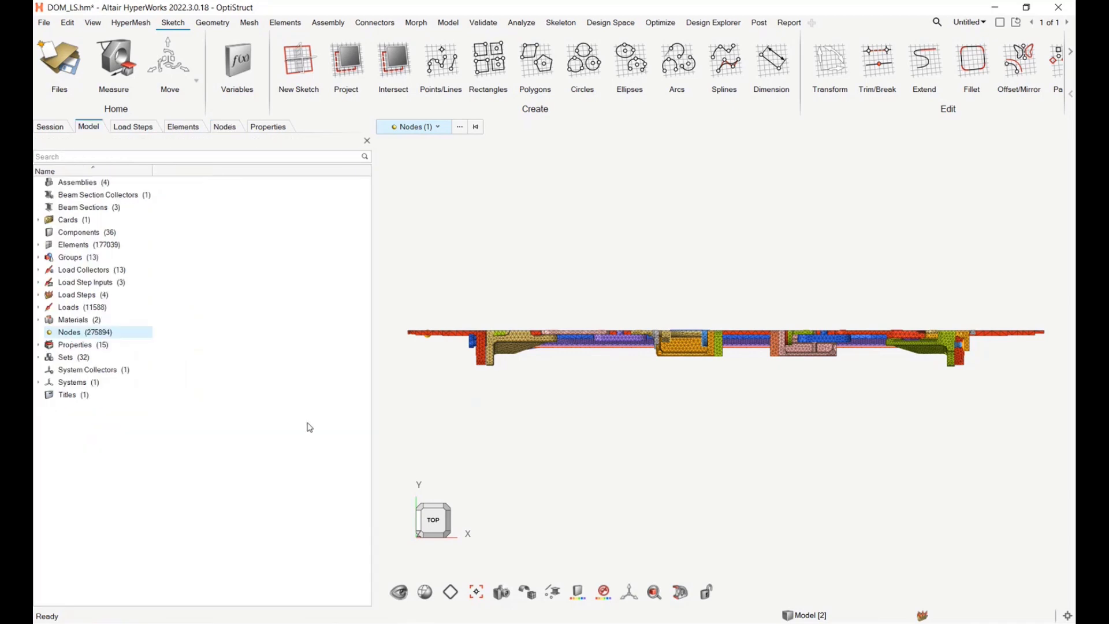
click(96, 312)
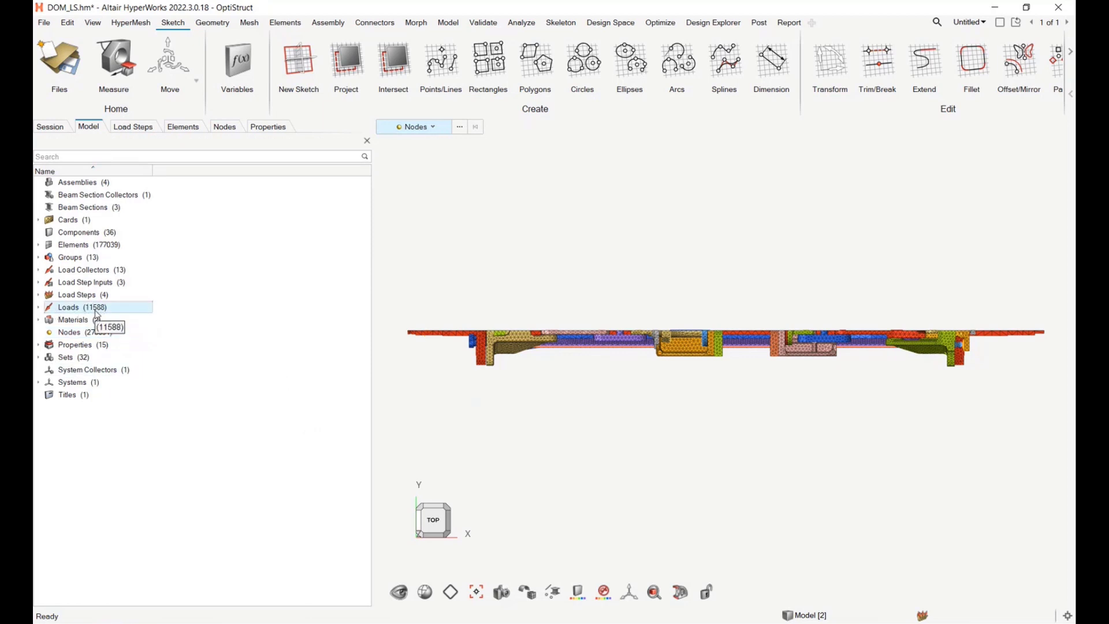
right_click(74, 313)
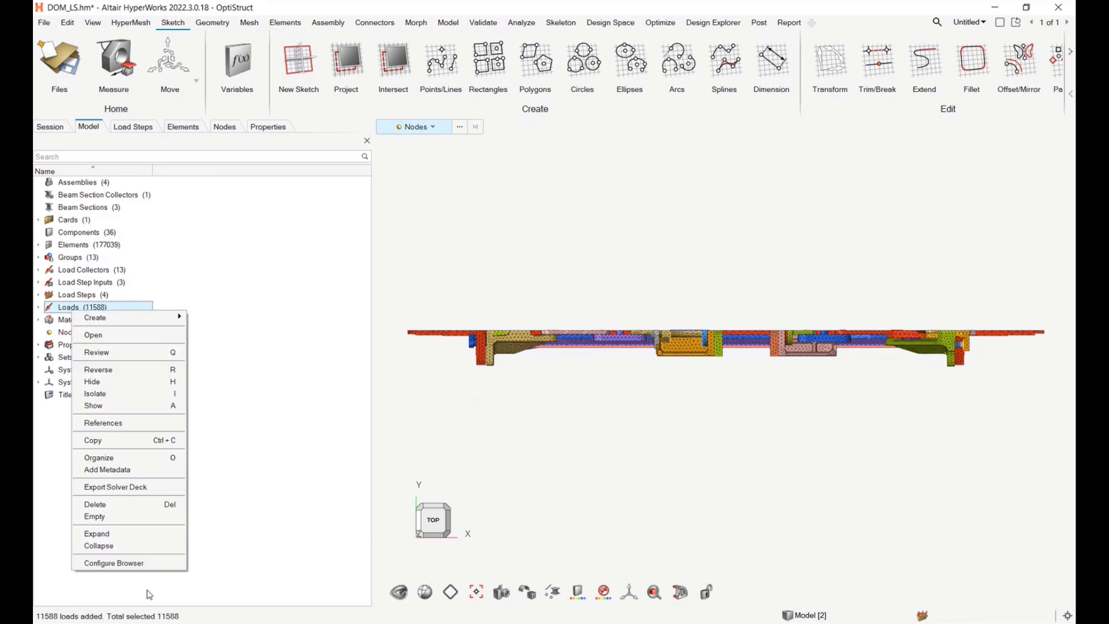